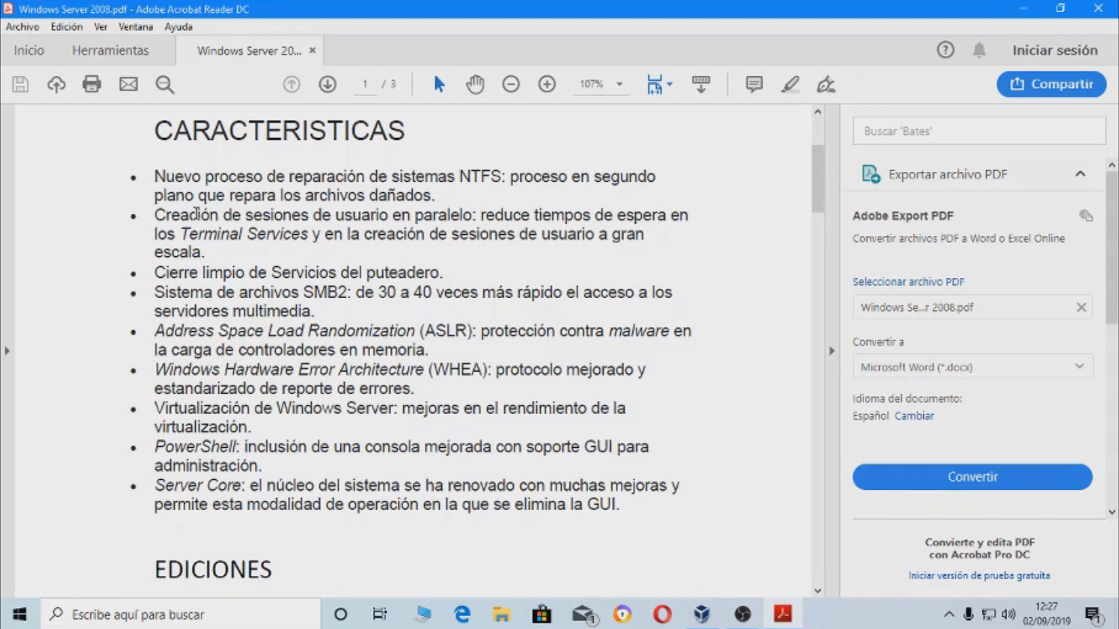
- Read the Windows Server 2008 features, editions and hardware requirements in the PDF, and close it to switch to VirtualBox
{"action": "scroll", "coordinate": [306, 160], "scroll_direction": "down", "scroll_amount": 1}
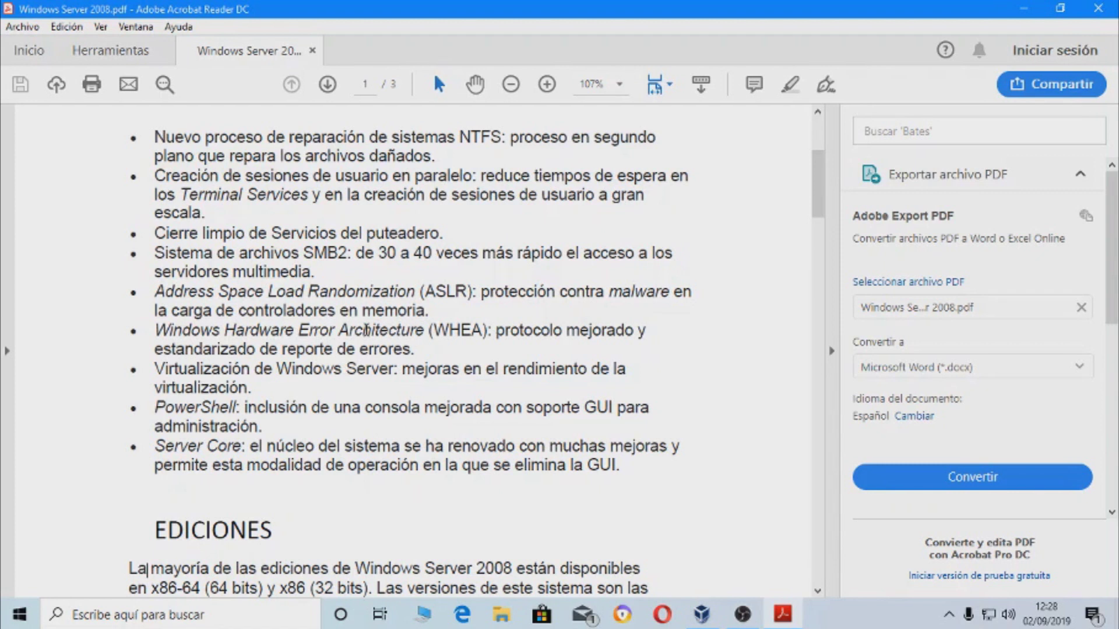
{"action": "scroll", "coordinate": [349, 291], "scroll_direction": "down", "scroll_amount": 5}
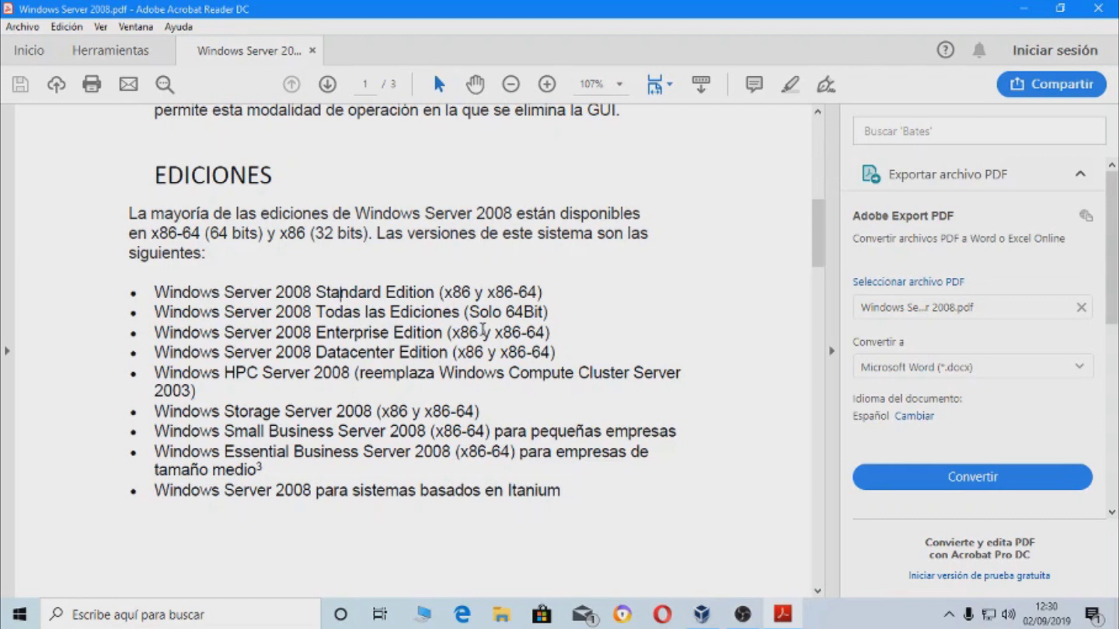
{"action": "scroll", "coordinate": [433, 250], "scroll_direction": "down", "scroll_amount": 7}
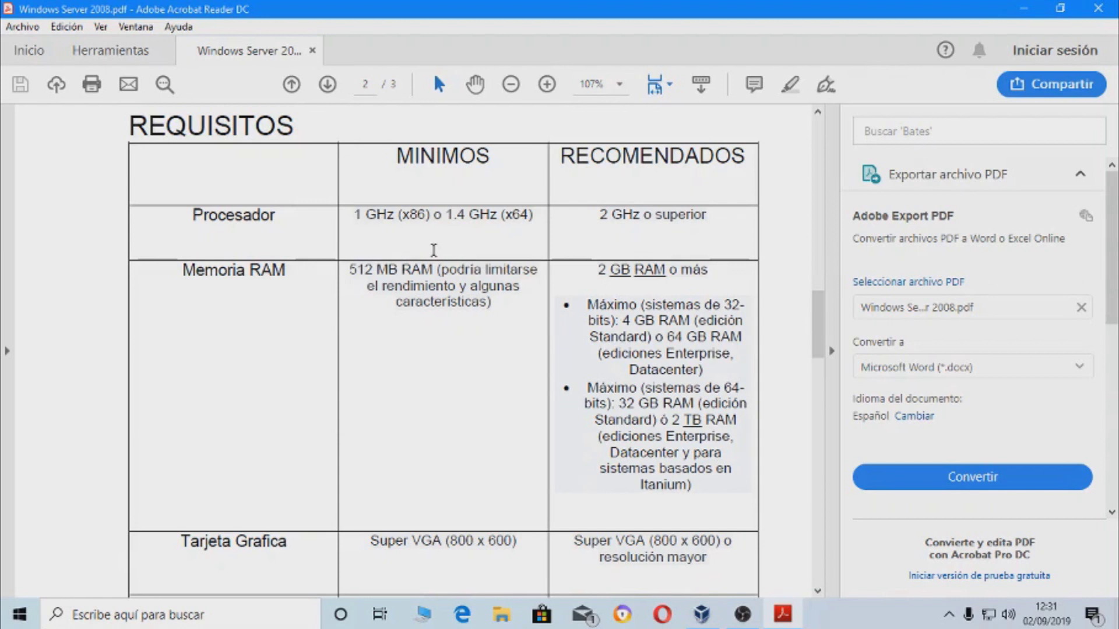
{"action": "left_click_drag", "start_coordinate": [599, 220], "coordinate": [708, 220]}
{"action": "left_click", "coordinate": [679, 240]}
{"action": "scroll", "coordinate": [162, 429], "scroll_direction": "up", "scroll_amount": 1}
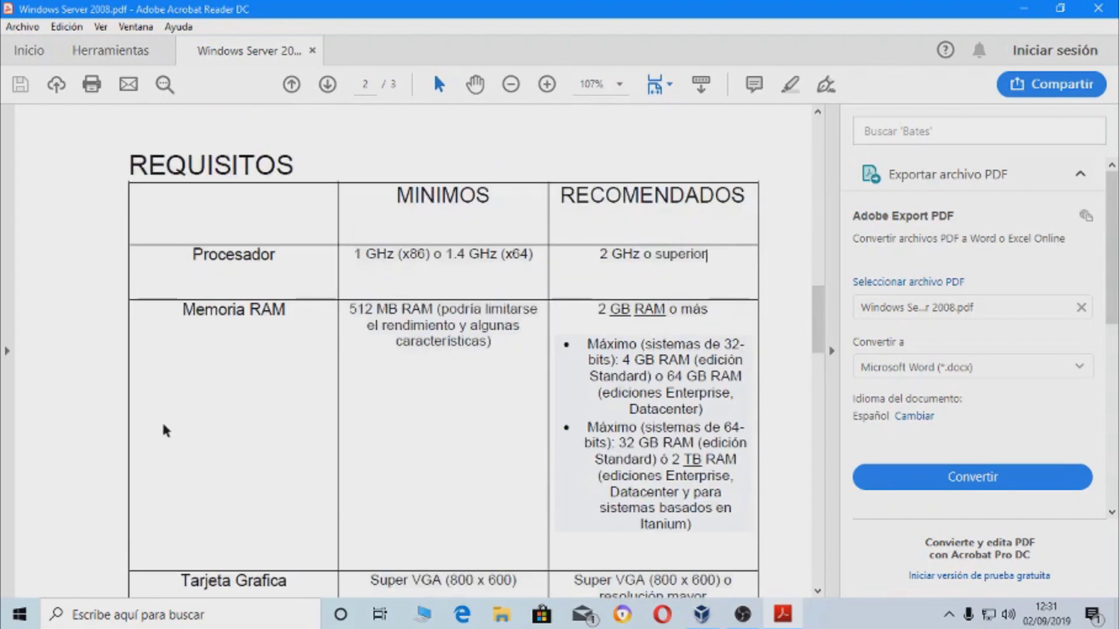
{"action": "scroll", "coordinate": [186, 350], "scroll_direction": "down", "scroll_amount": 2}
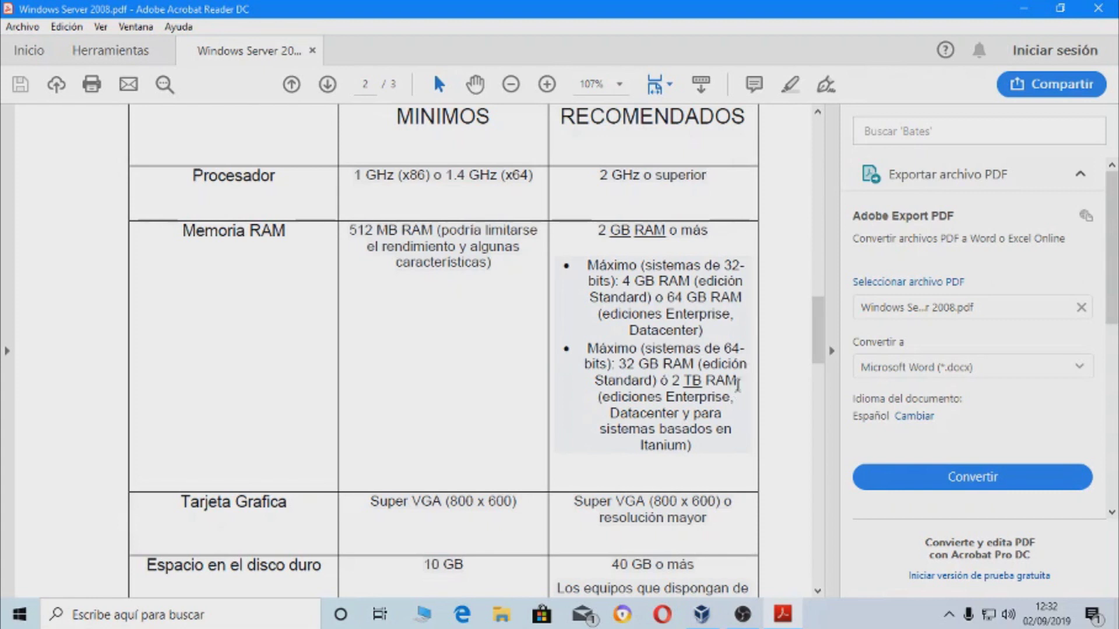
{"action": "scroll", "coordinate": [672, 385], "scroll_direction": "down", "scroll_amount": 3}
{"action": "scroll", "coordinate": [673, 384], "scroll_direction": "down", "scroll_amount": 2}
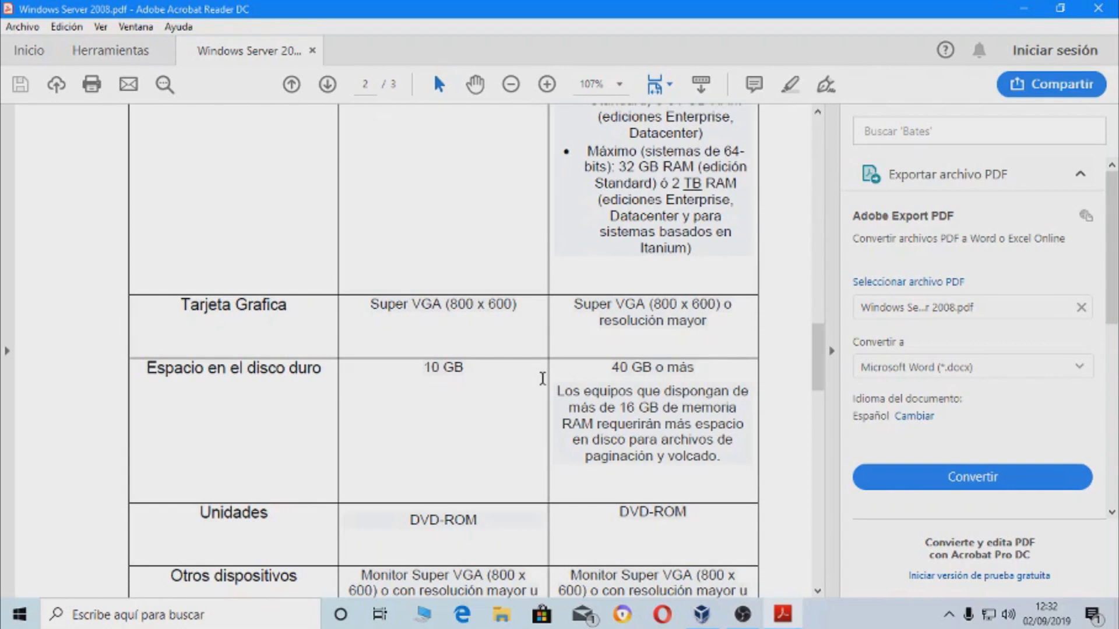
{"action": "scroll", "coordinate": [542, 379], "scroll_direction": "down", "scroll_amount": 3}
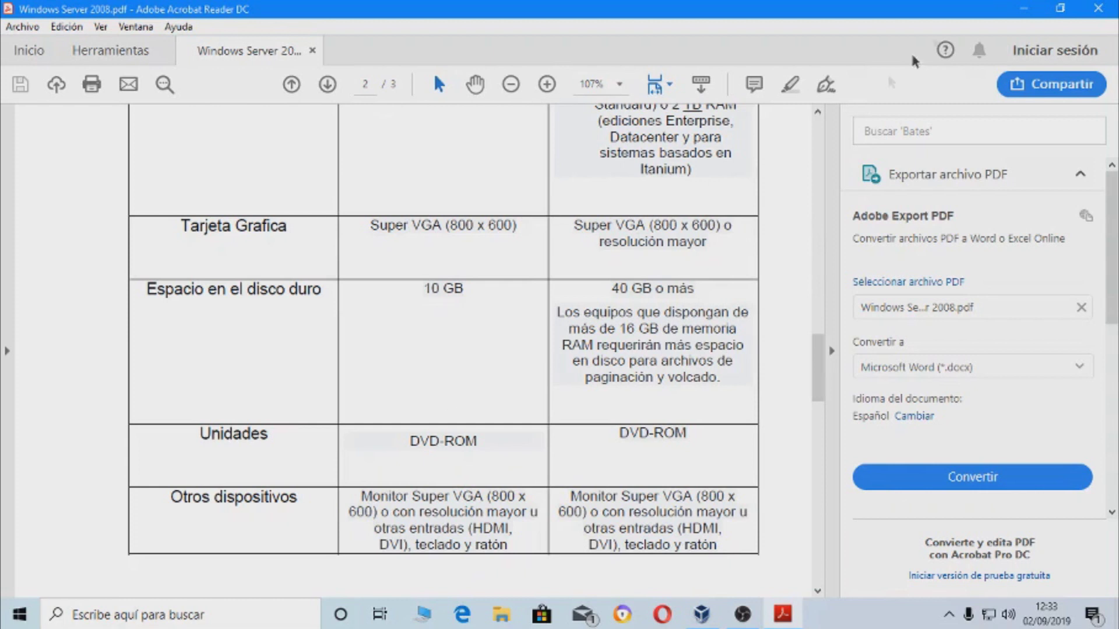
{"action": "key", "text": "alt+F4"}
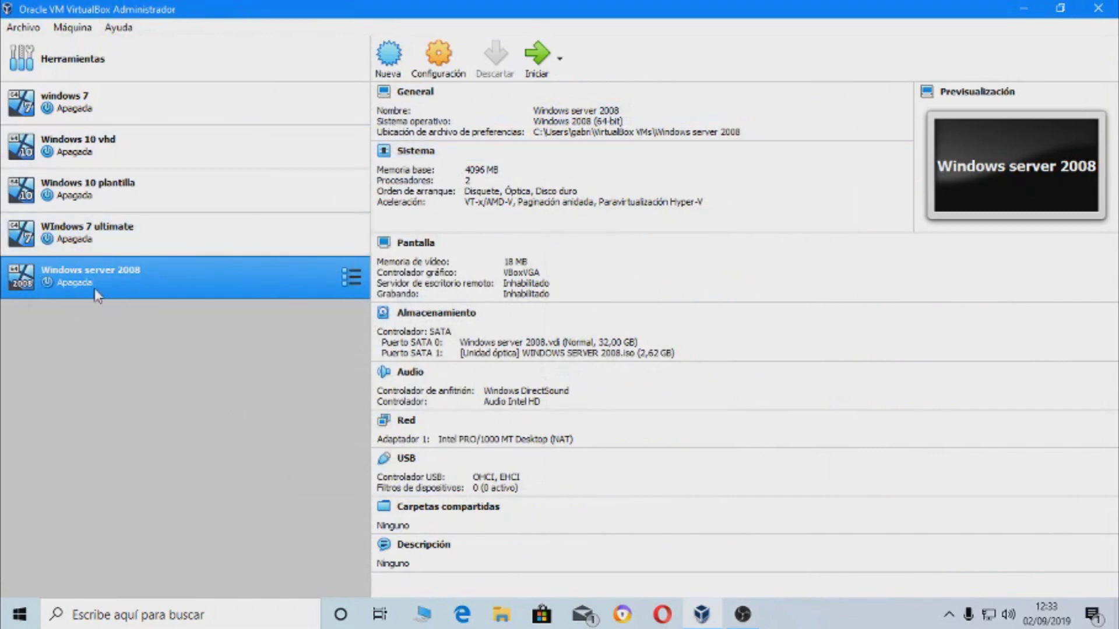
- Try setting the Windows server 2008 machine's boot order to Óptica first and Disco duro second, with Disquete disabled
{"action": "left_click", "coordinate": [439, 59]}
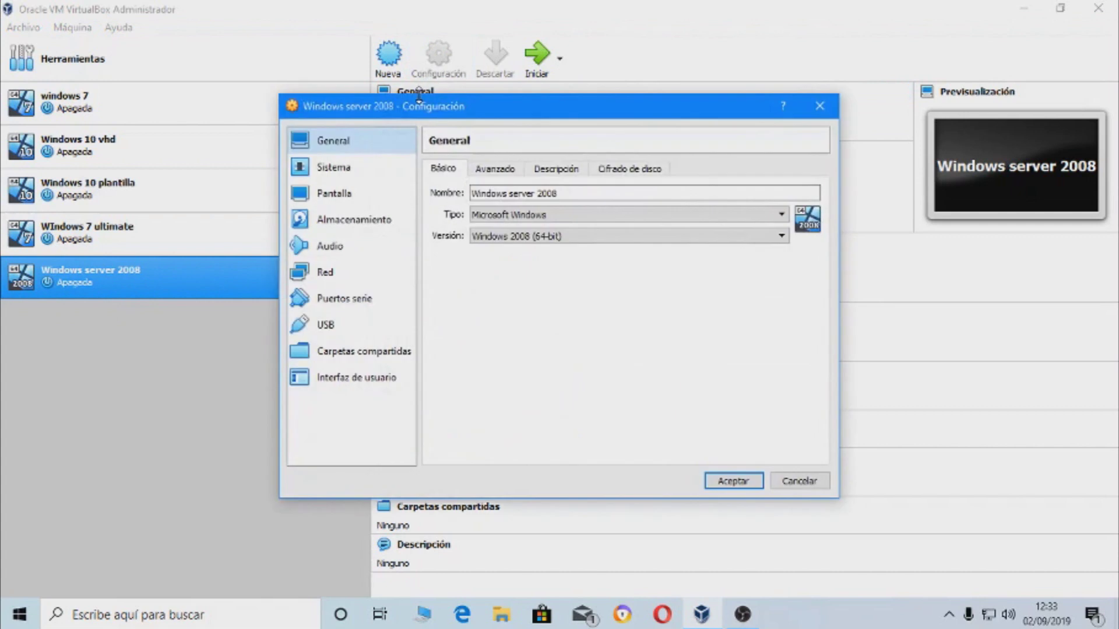
{"action": "left_click", "coordinate": [347, 171]}
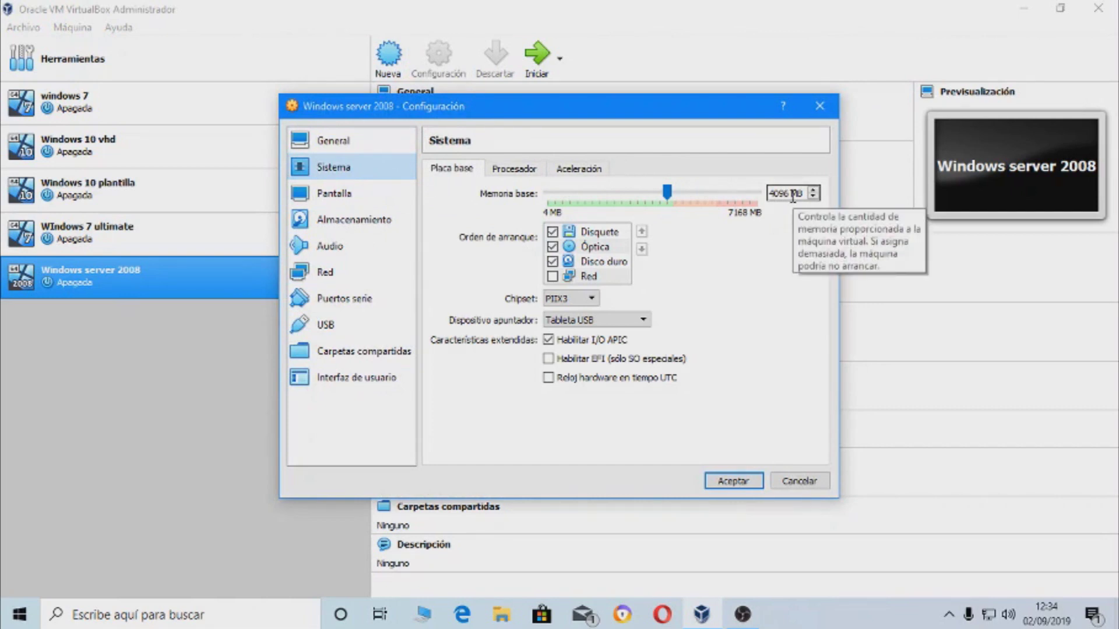
{"action": "left_click", "coordinate": [595, 247]}
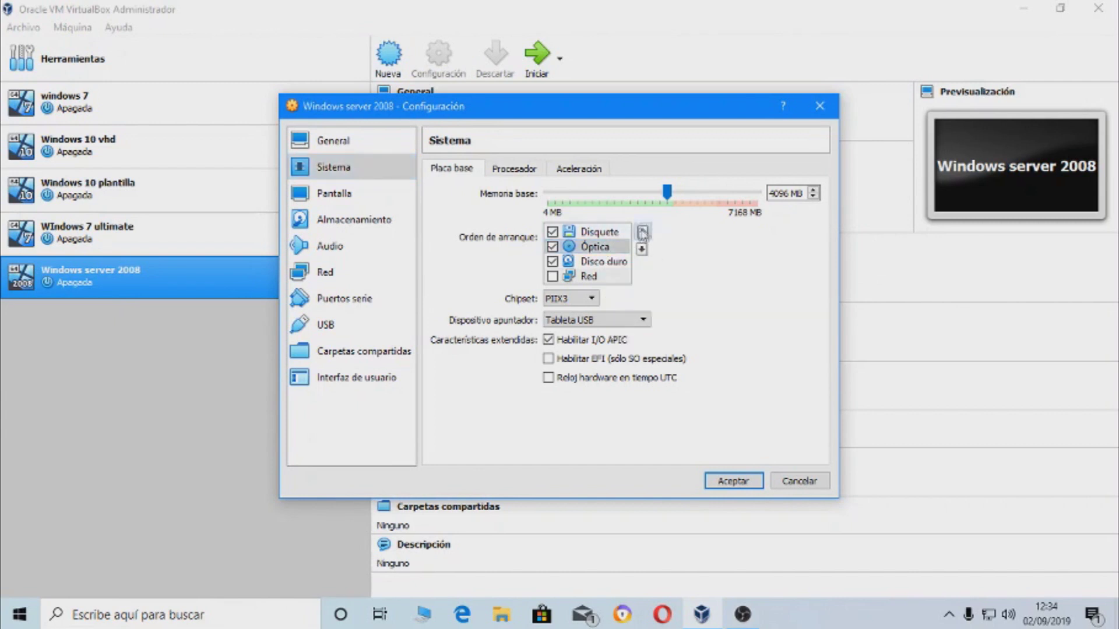
{"action": "left_click", "coordinate": [642, 231]}
{"action": "left_click", "coordinate": [552, 247]}
{"action": "left_click", "coordinate": [601, 262]}
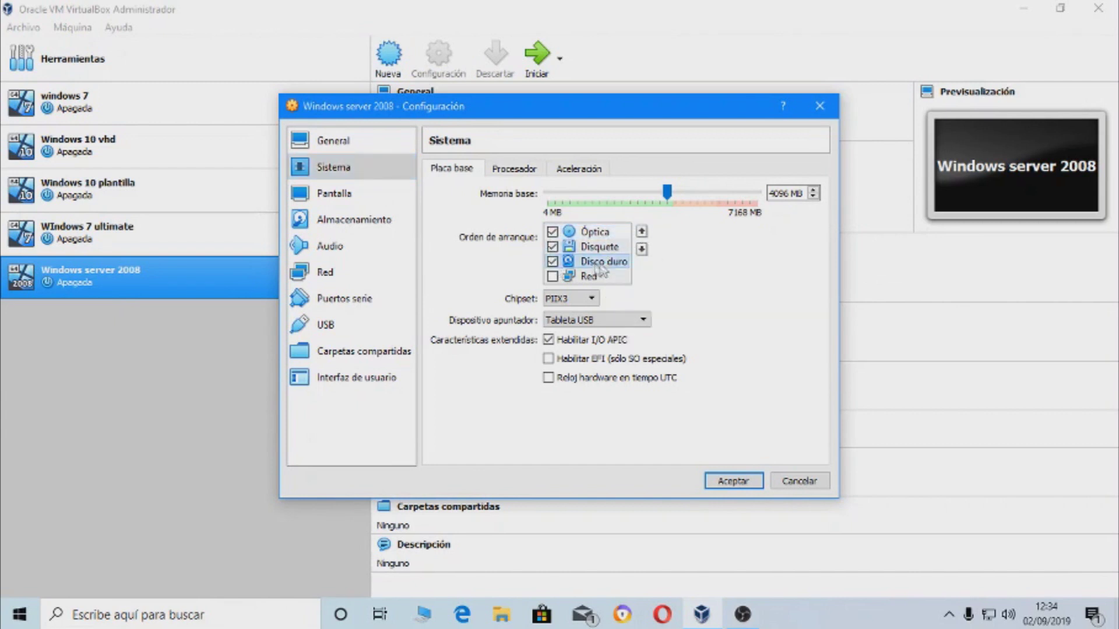
{"action": "left_click", "coordinate": [641, 231]}
{"action": "left_click", "coordinate": [552, 262]}
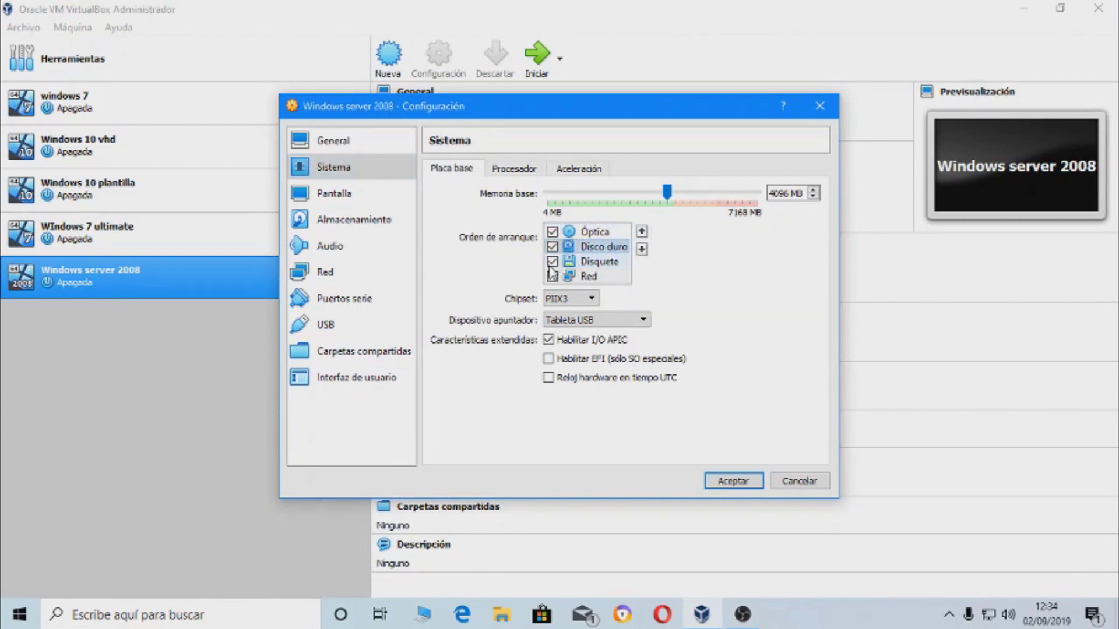
{"action": "left_click", "coordinate": [599, 236]}
{"action": "left_click", "coordinate": [600, 247]}
- Review the machine's processor, acceleration, display, storage, audio, network, serial port, USB, shared folder and user interface settings, and discard any changes
{"action": "left_click", "coordinate": [512, 169]}
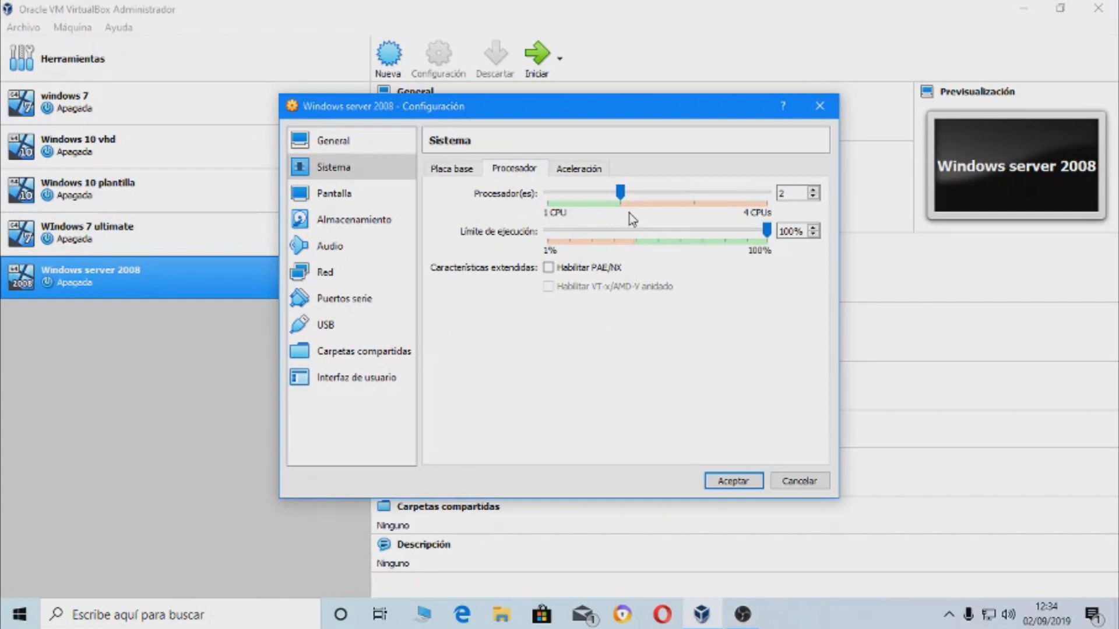
{"action": "left_click", "coordinate": [558, 171]}
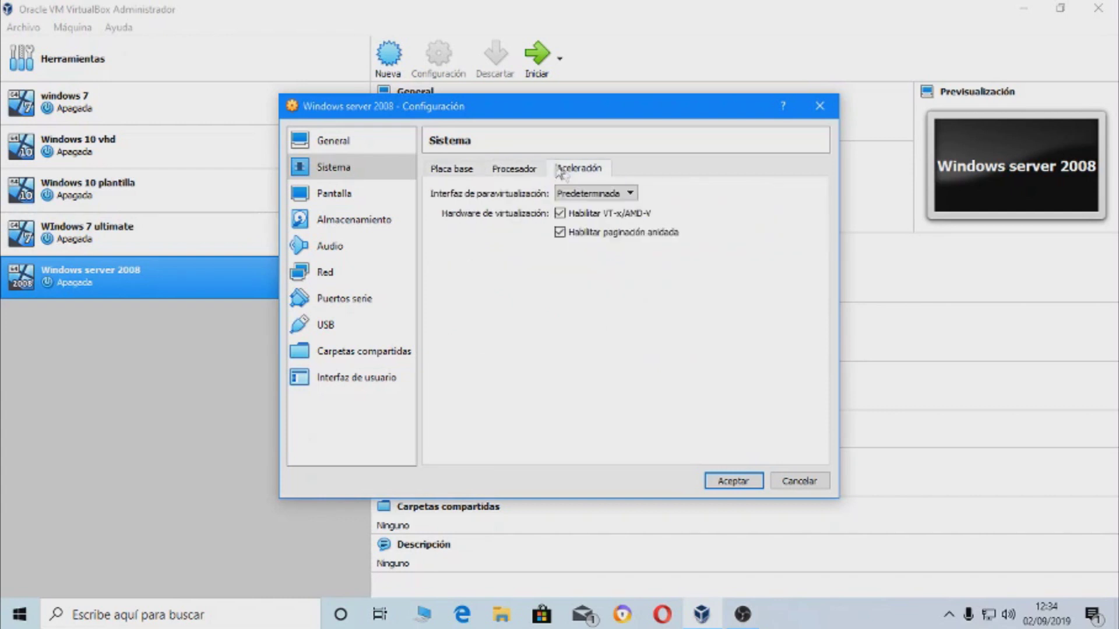
{"action": "left_click", "coordinate": [459, 169]}
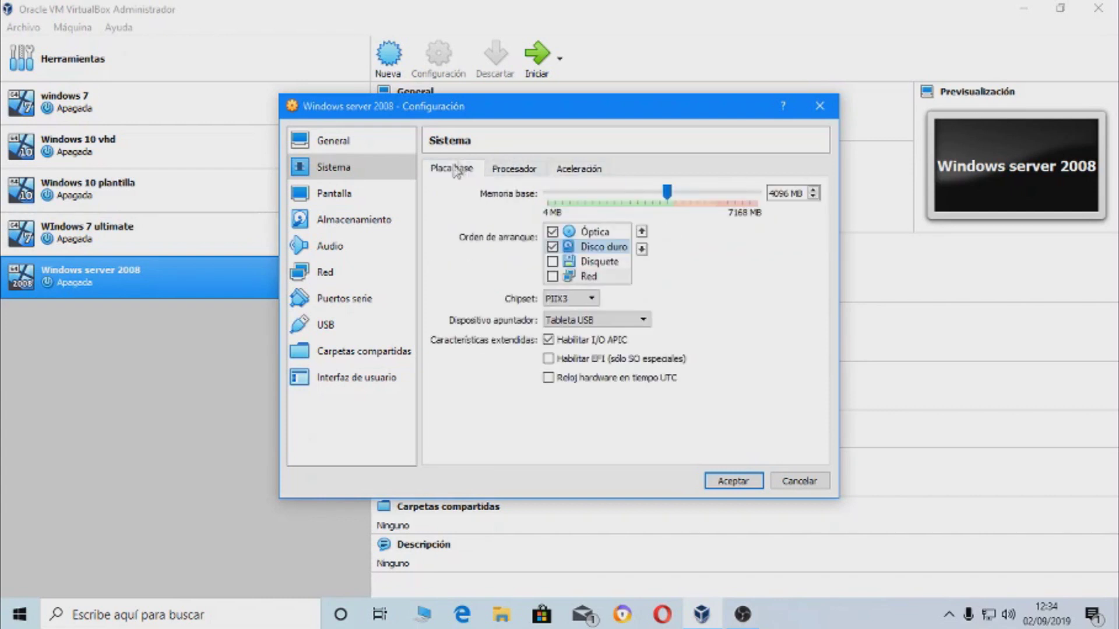
{"action": "left_click", "coordinate": [360, 194]}
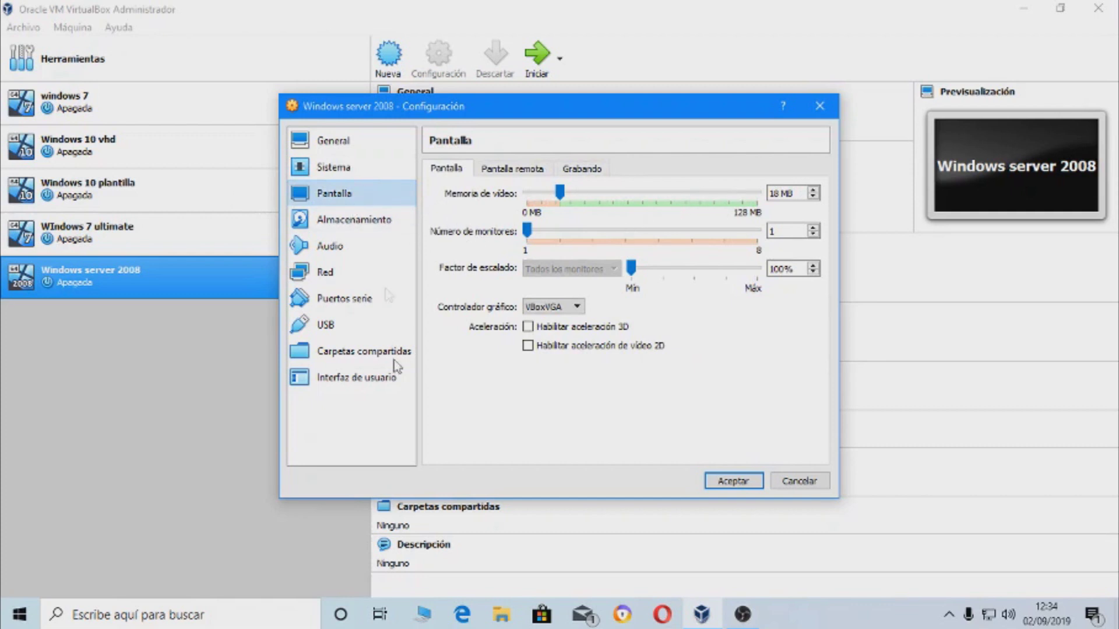
{"action": "left_click", "coordinate": [355, 219]}
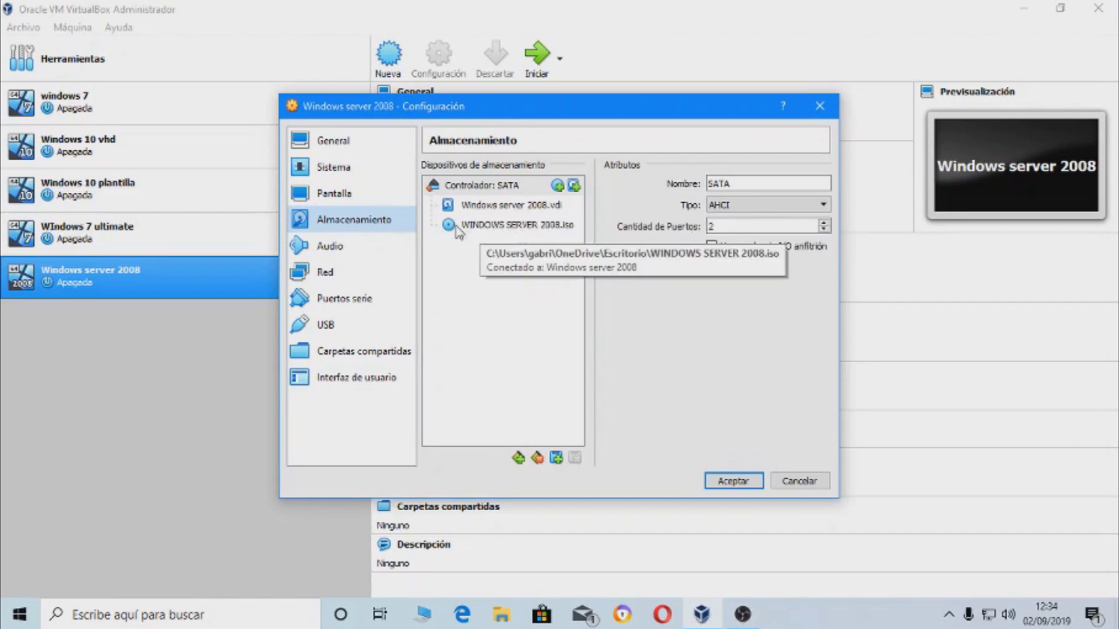
{"action": "left_click", "coordinate": [356, 247]}
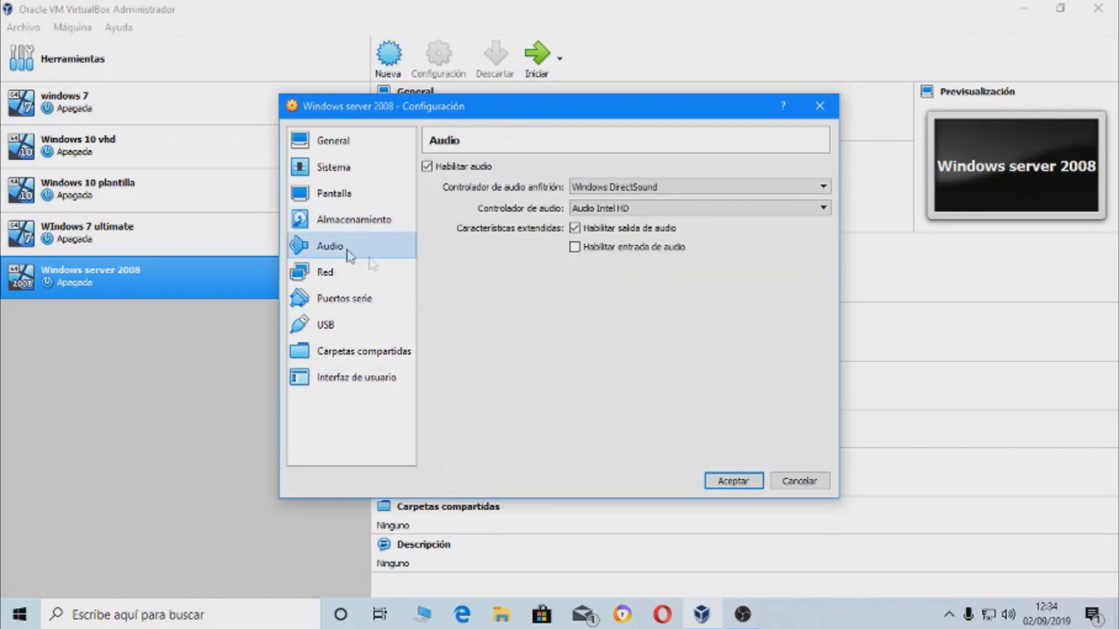
{"action": "left_click", "coordinate": [325, 271]}
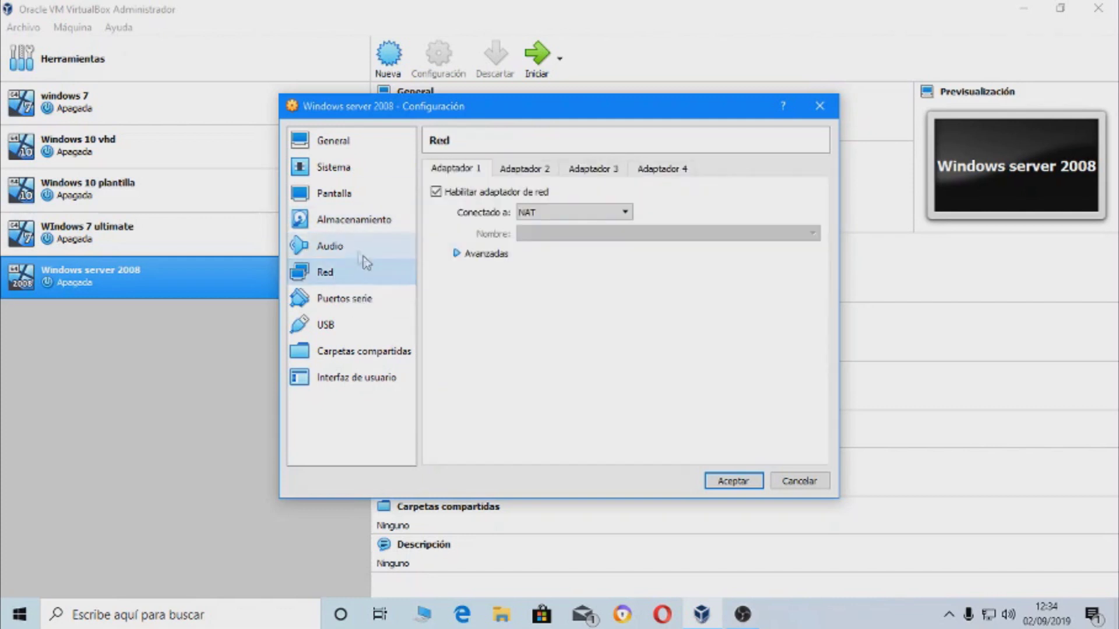
{"action": "left_click", "coordinate": [318, 308]}
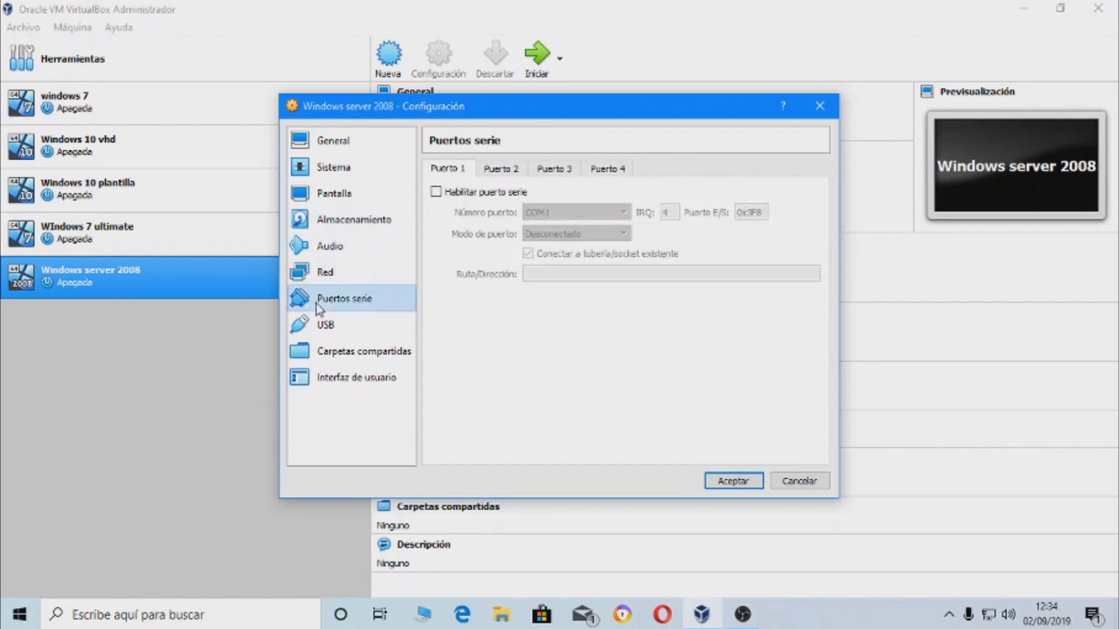
{"action": "left_click", "coordinate": [321, 326]}
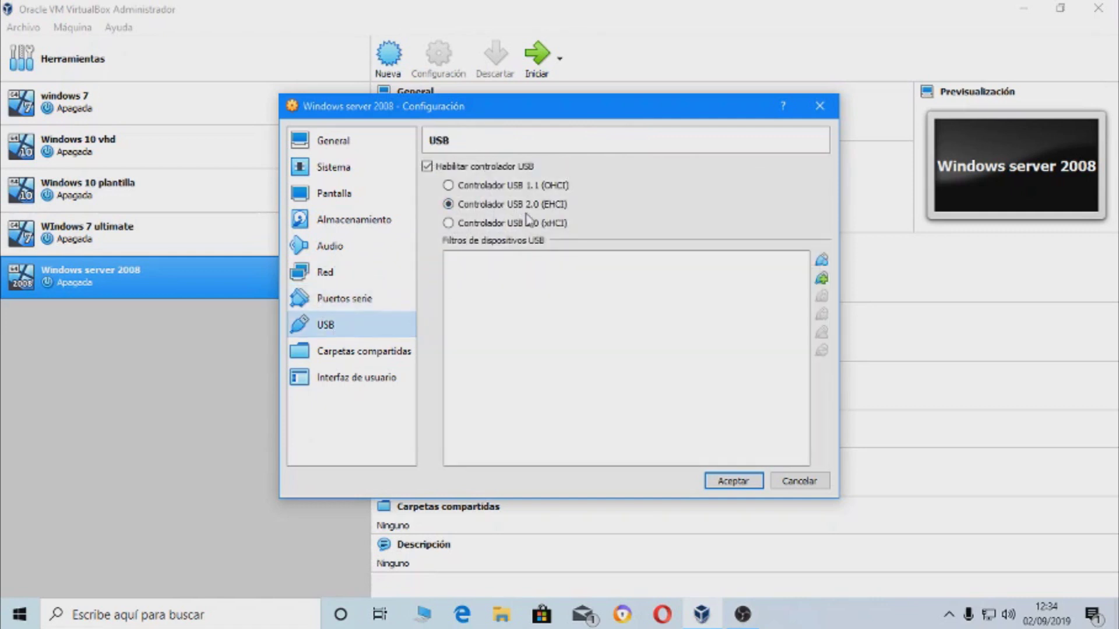
{"action": "left_click", "coordinate": [367, 351]}
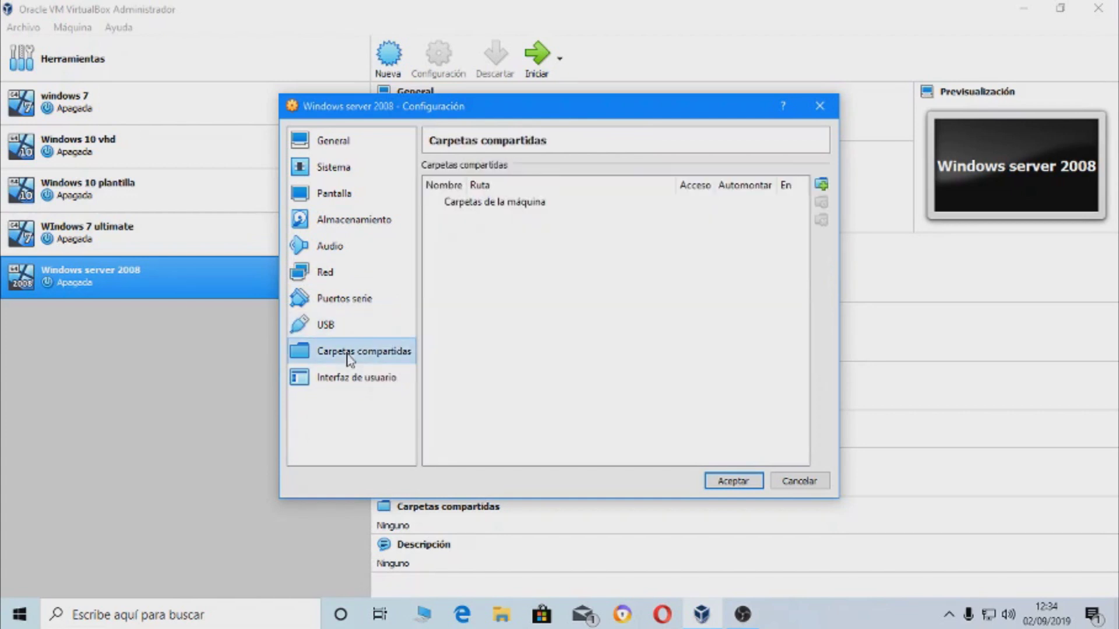
{"action": "left_click", "coordinate": [321, 385]}
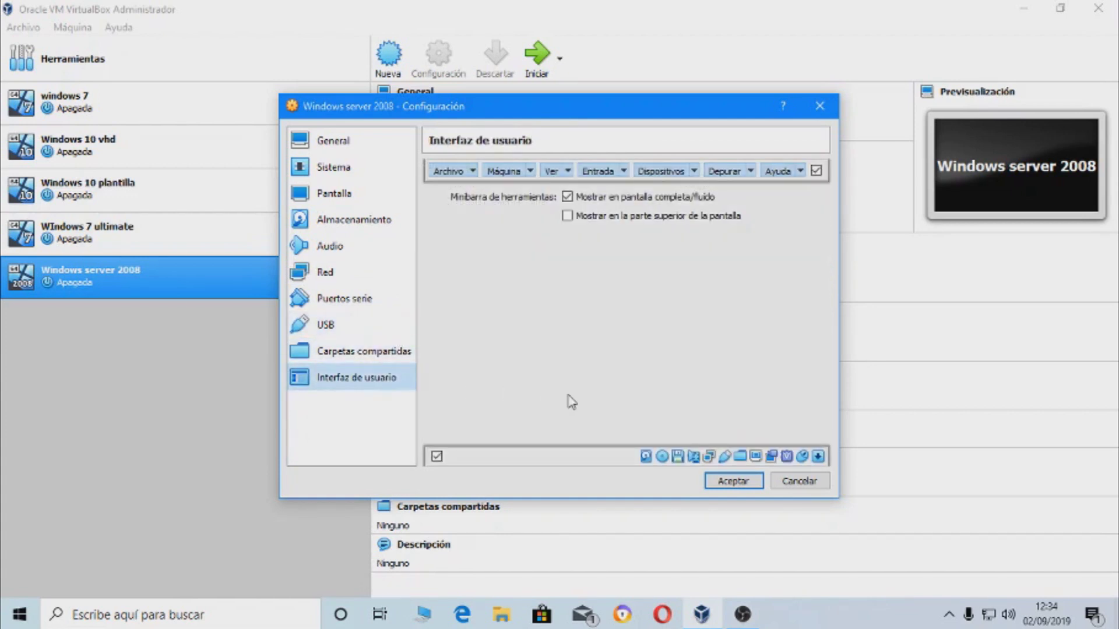
{"action": "left_click", "coordinate": [815, 486]}
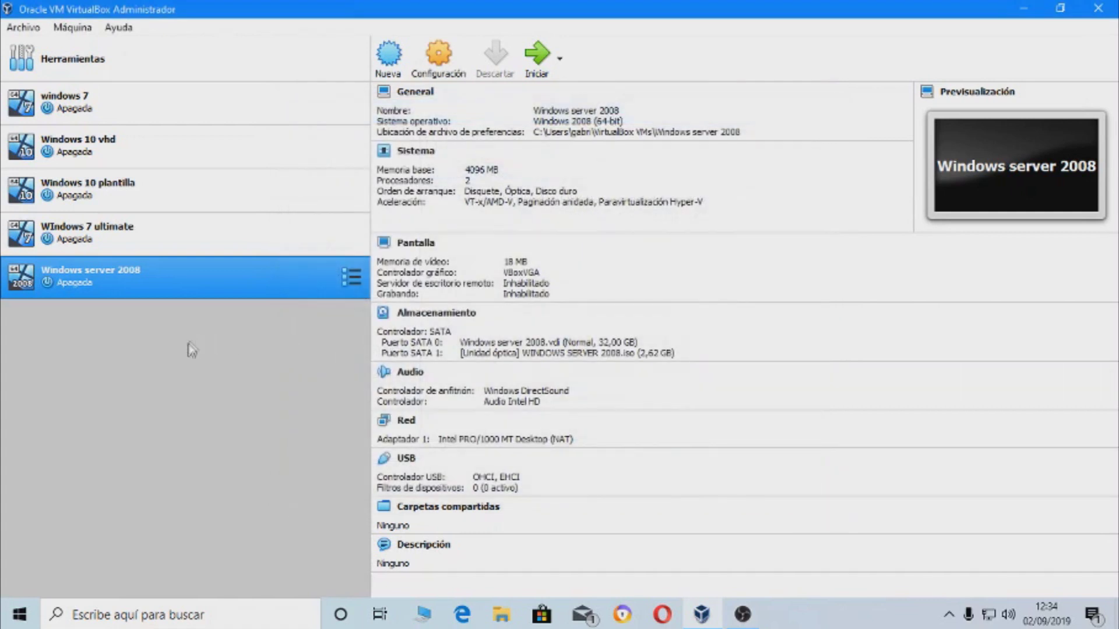
- Start the Windows server 2008 virtual machine and dismiss the keyboard capture and mouse integration notices
{"action": "left_click", "coordinate": [527, 63]}
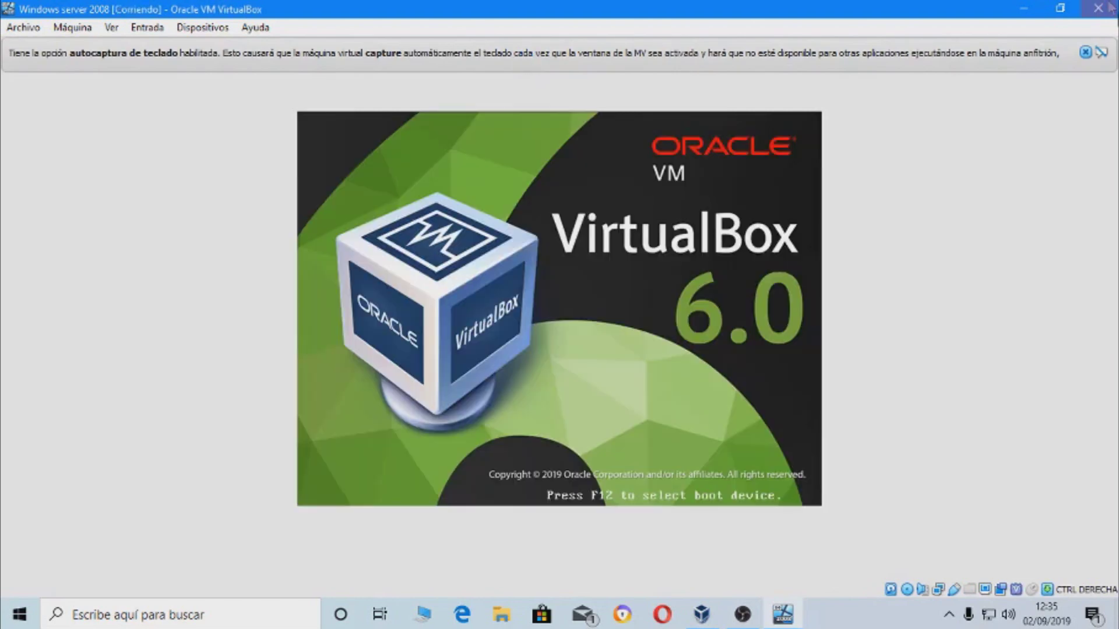
{"action": "left_click", "coordinate": [1084, 52]}
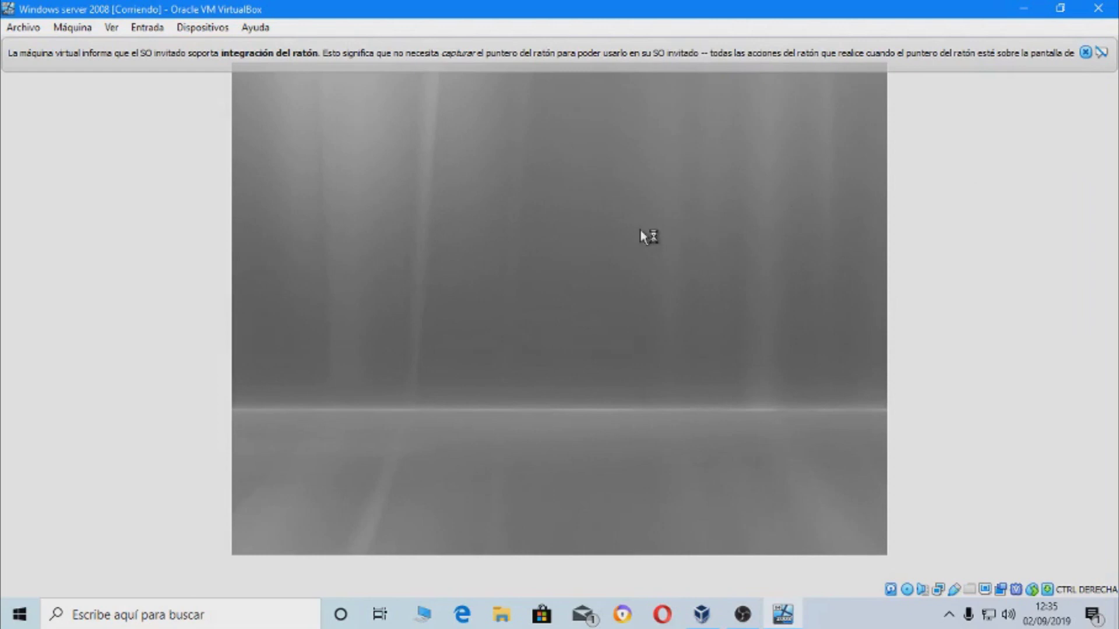
{"action": "left_click", "coordinate": [1084, 52]}
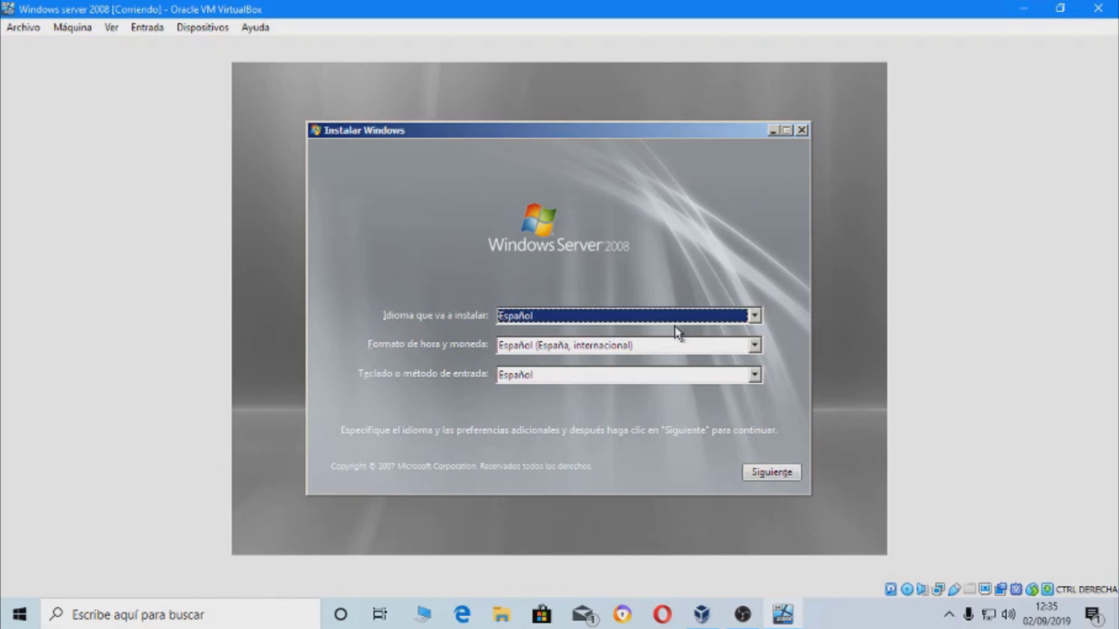
- Keep Español as the installation language, accept the regional and keyboard settings, and start the Windows Server 2008 installation
{"action": "left_click", "coordinate": [753, 317]}
{"action": "left_click", "coordinate": [752, 320]}
{"action": "left_click", "coordinate": [754, 473]}
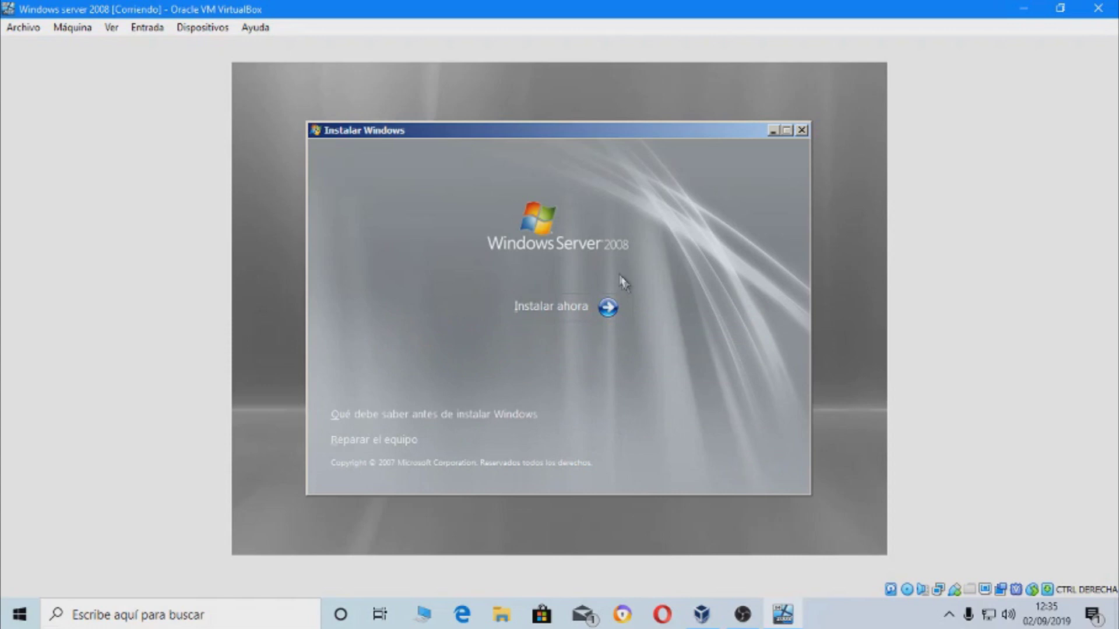
{"action": "left_click", "coordinate": [602, 306]}
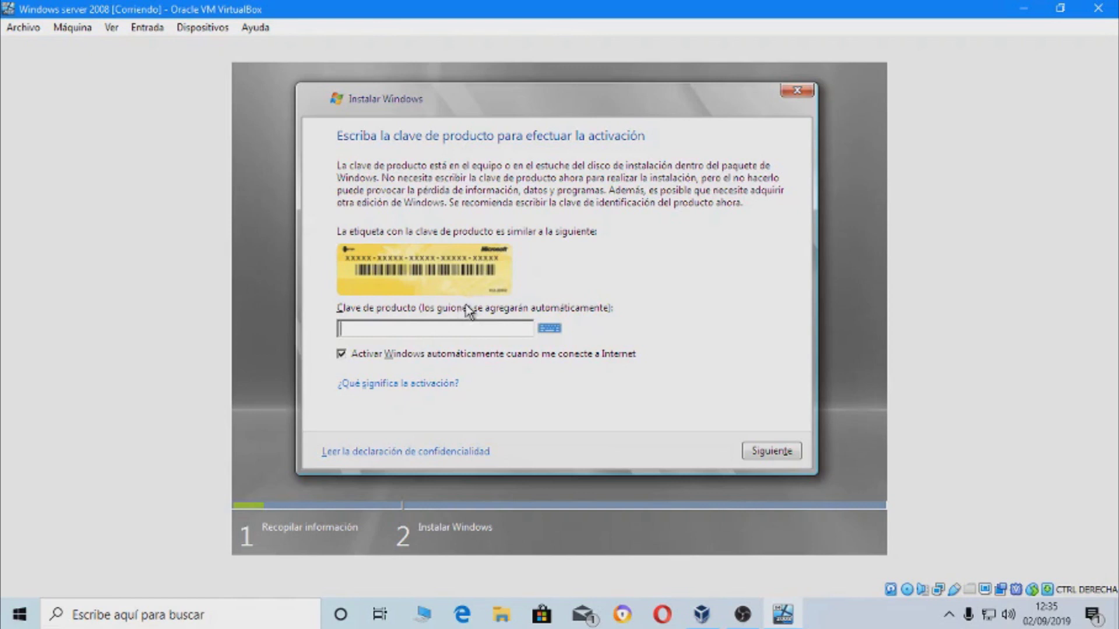
- Continue the installation with the product key left blank, declining to enter one now
{"action": "left_click", "coordinate": [773, 449]}
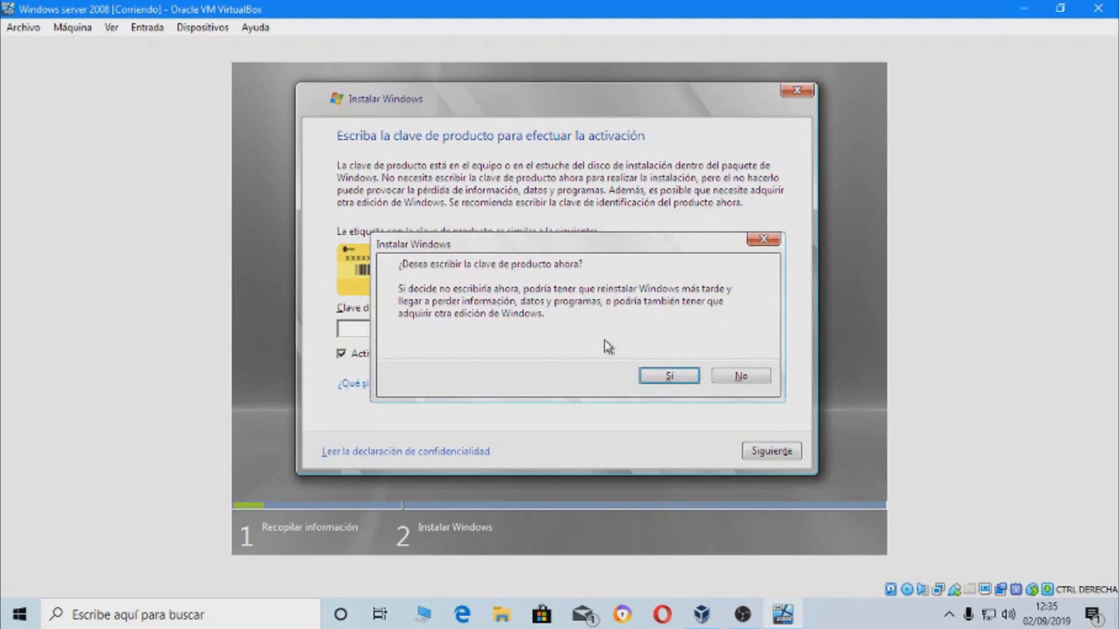
{"action": "left_click", "coordinate": [676, 377]}
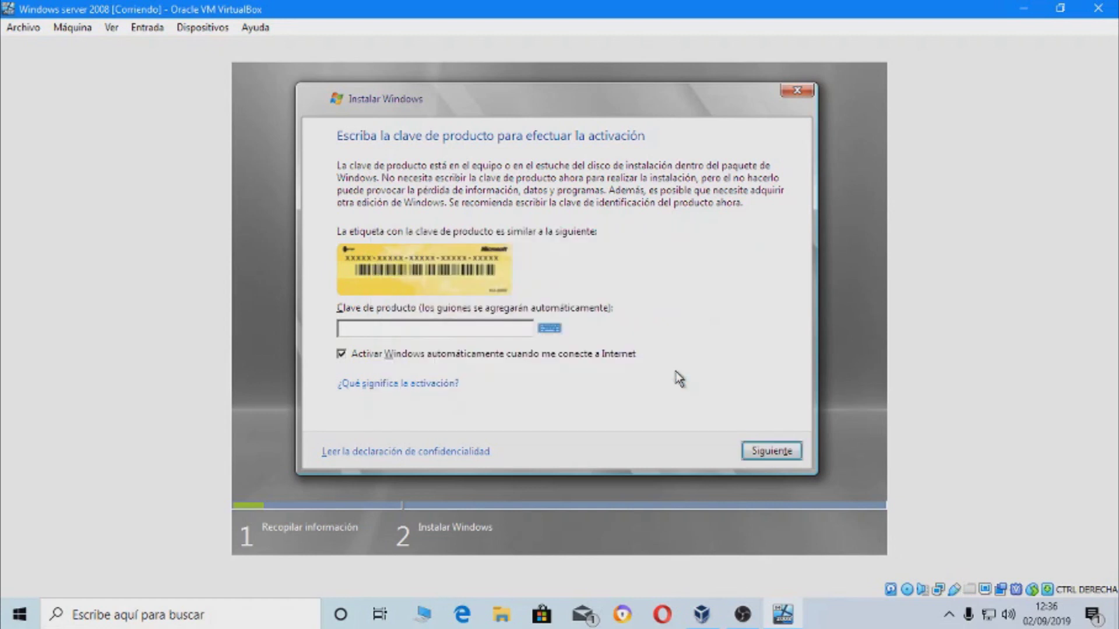
{"action": "left_click", "coordinate": [757, 452]}
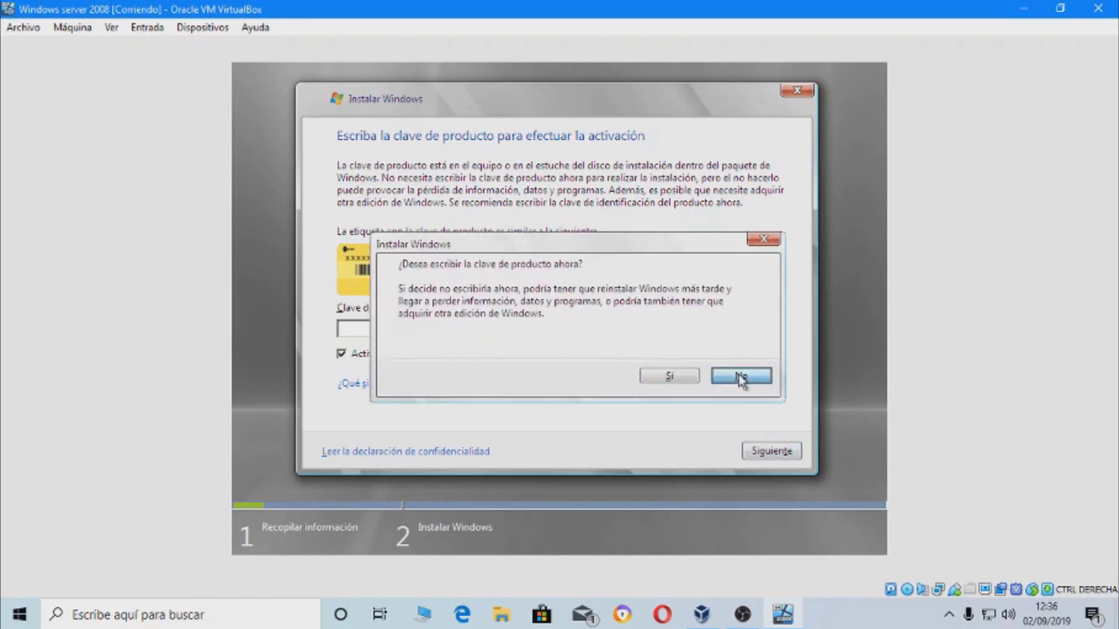
{"action": "left_click", "coordinate": [738, 376]}
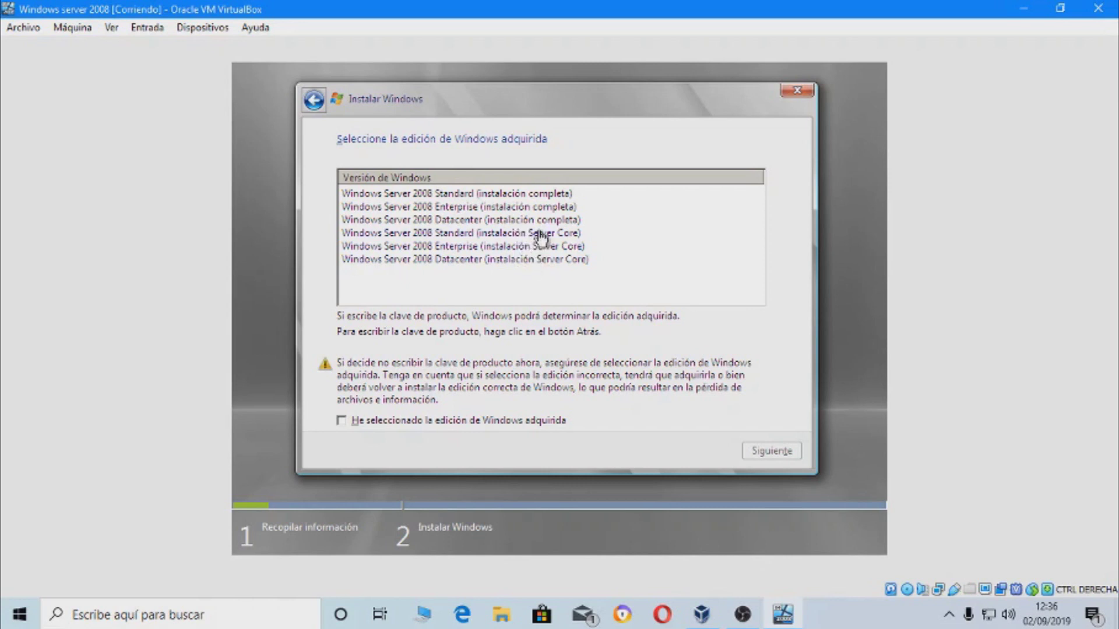
- Choose Windows Server 2008 Enterprise (instalación completa), confirm it as the acquired edition, and continue to the license terms
{"action": "left_click", "coordinate": [497, 207]}
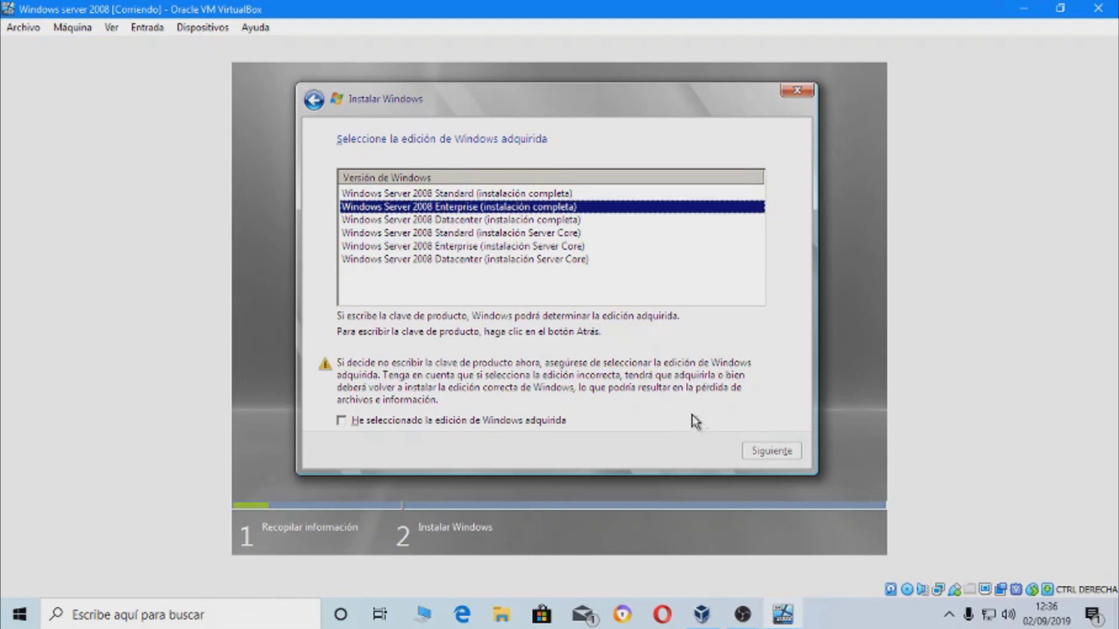
{"action": "left_click", "coordinate": [537, 424]}
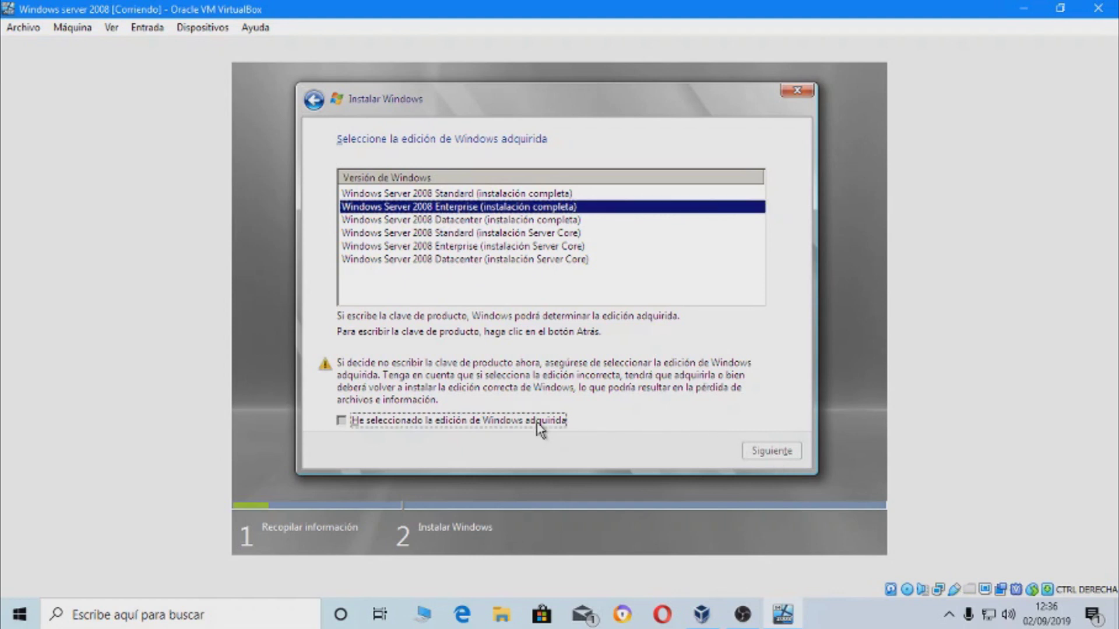
{"action": "left_click", "coordinate": [754, 453]}
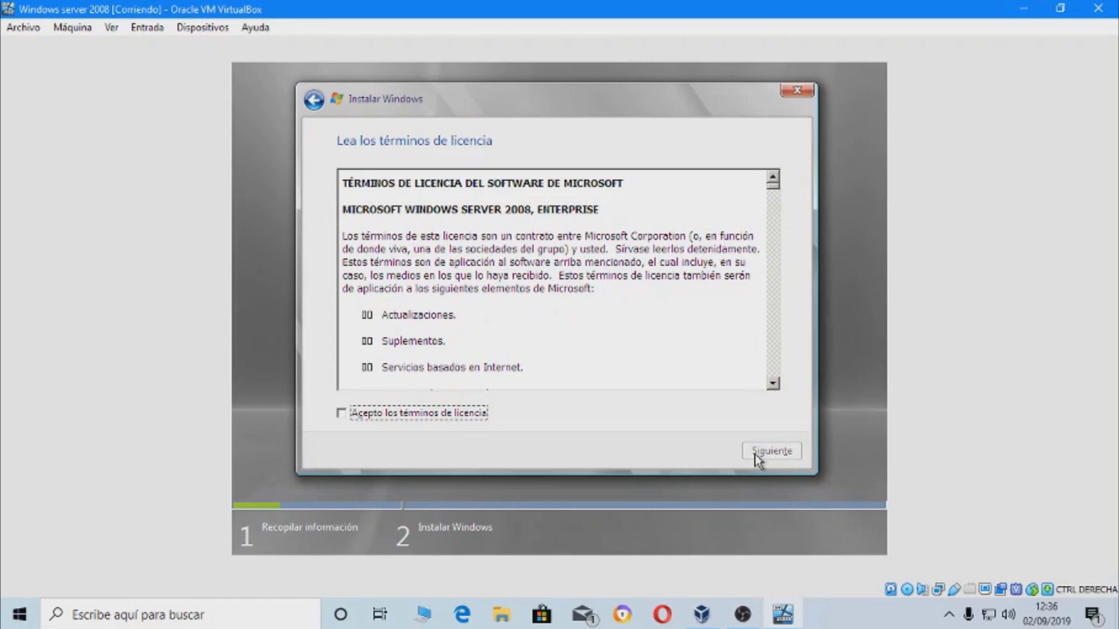
- Accept the license terms and install Windows on the unallocated space of disk 0
{"action": "left_click", "coordinate": [364, 415]}
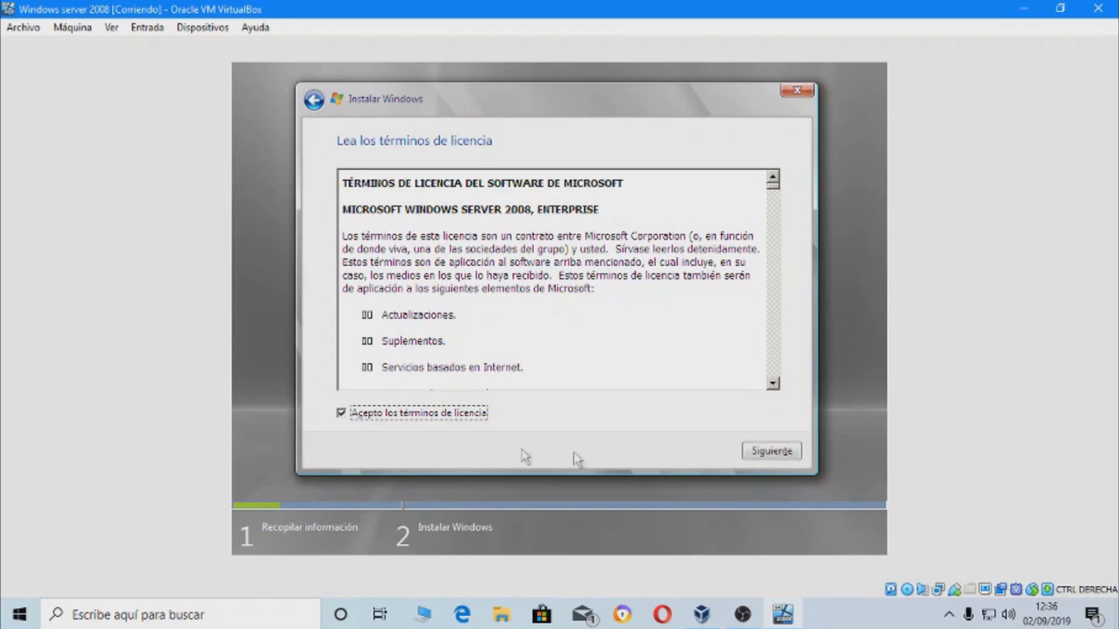
{"action": "left_click", "coordinate": [760, 453]}
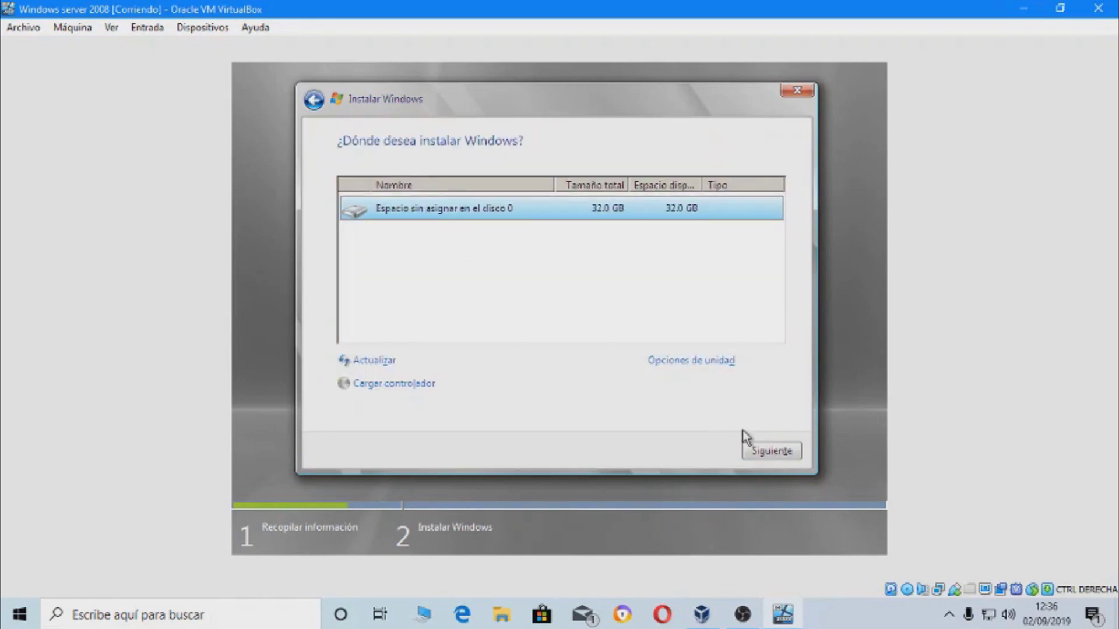
{"action": "left_click", "coordinate": [761, 451]}
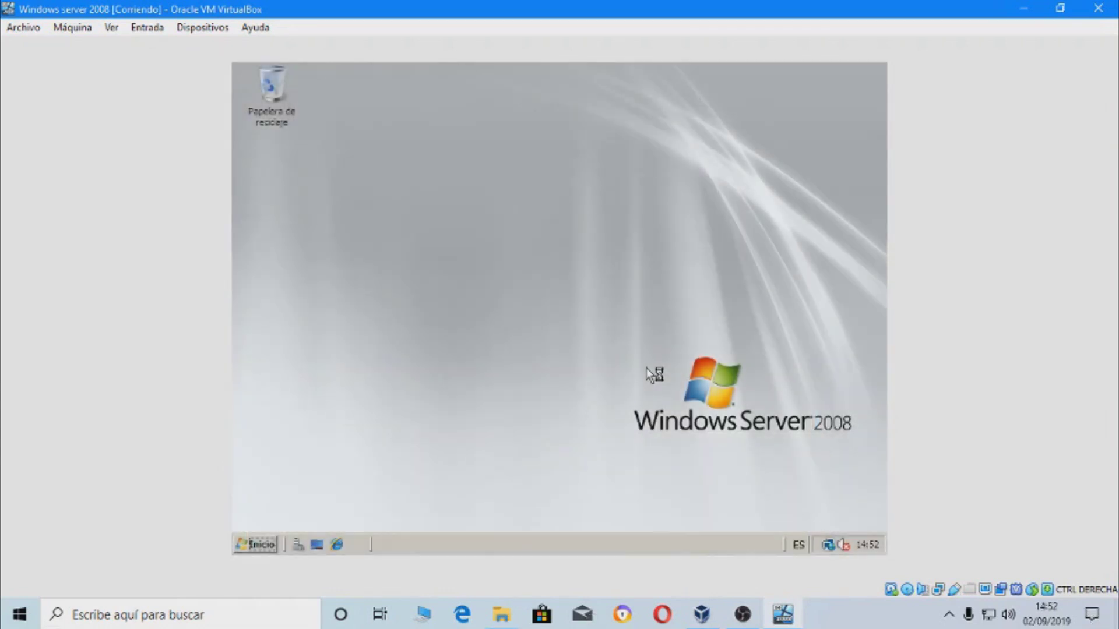
- Close the initial configuration tasks window and open Administrador del servidor
{"action": "left_click_drag", "start_coordinate": [592, 291], "coordinate": [862, 507]}
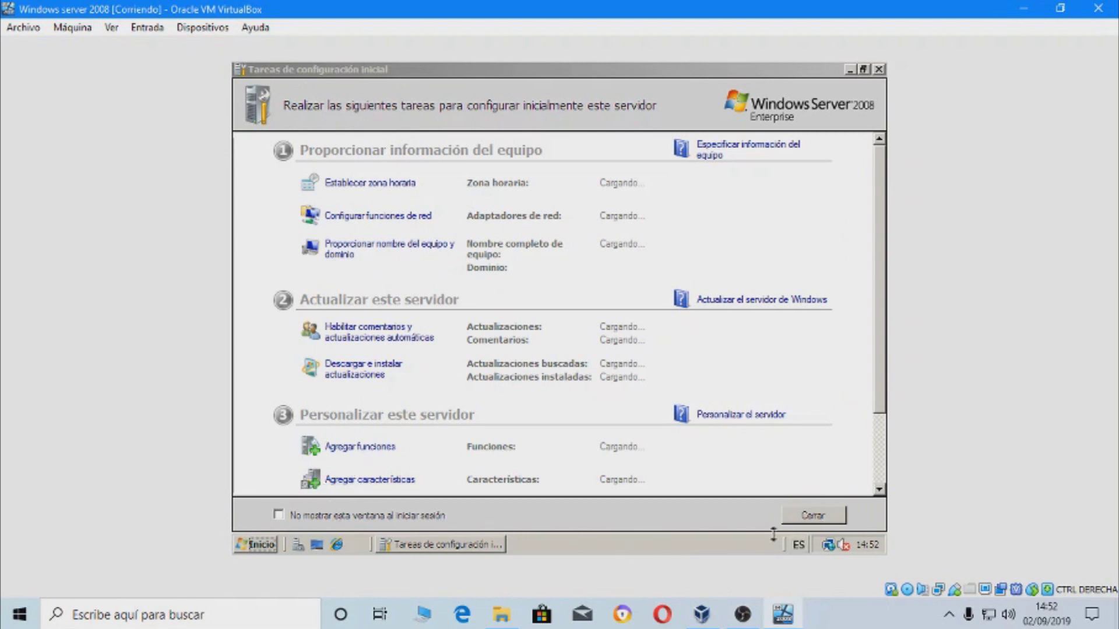
{"action": "left_click", "coordinate": [791, 520]}
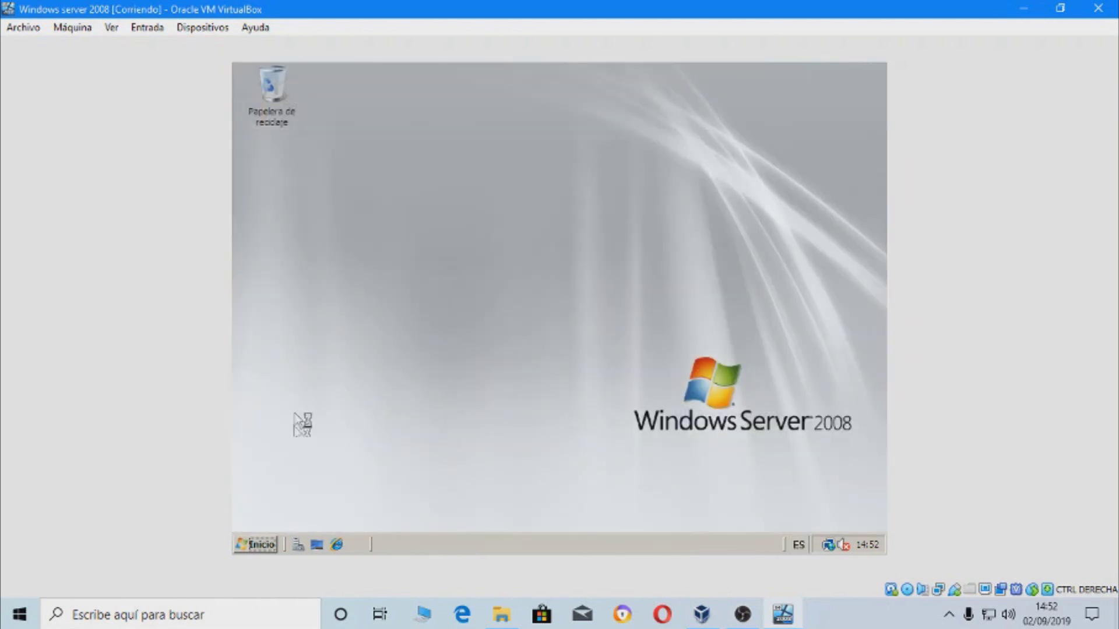
{"action": "left_click", "coordinate": [244, 544]}
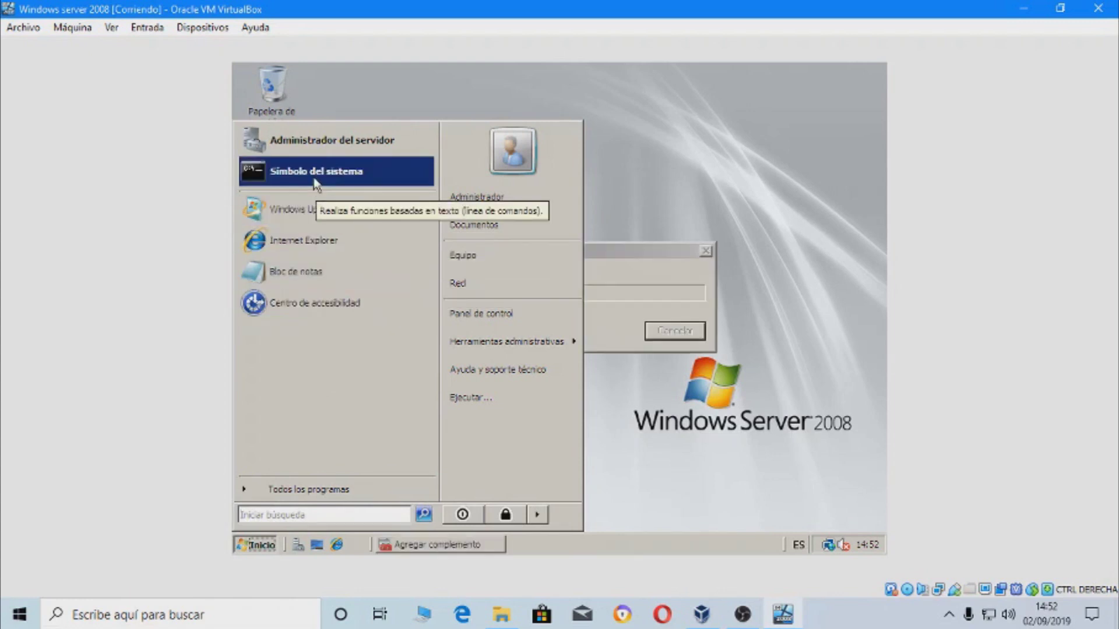
{"action": "left_click", "coordinate": [350, 140]}
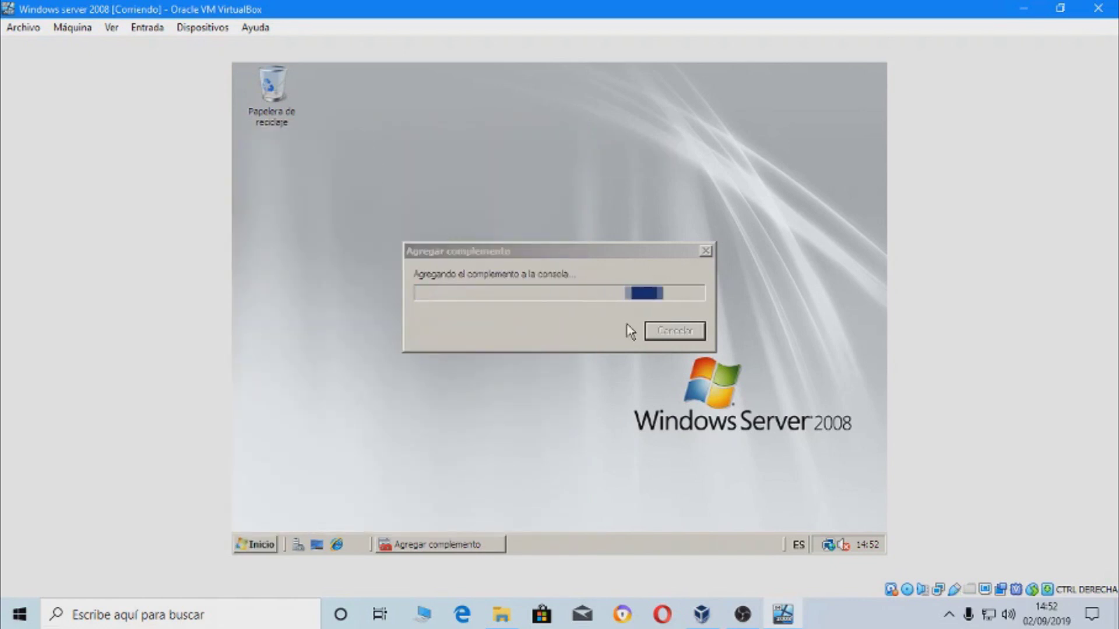
- Bring Administrador del servidor to the front and review its server, security, roles and features summaries
{"action": "left_click", "coordinate": [258, 545]}
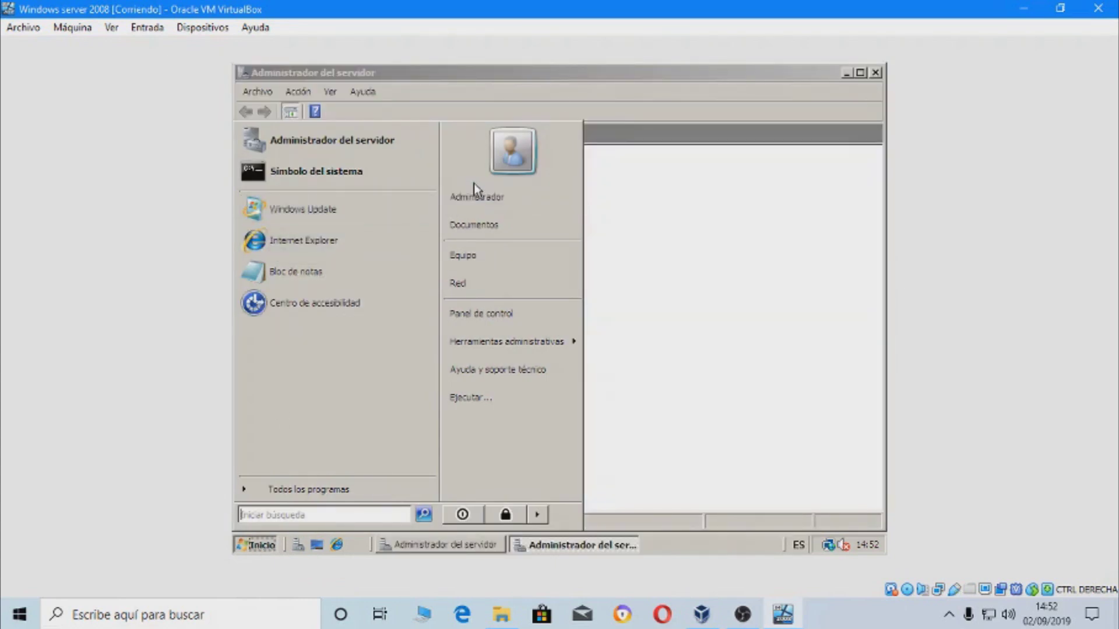
{"action": "left_click", "coordinate": [590, 72]}
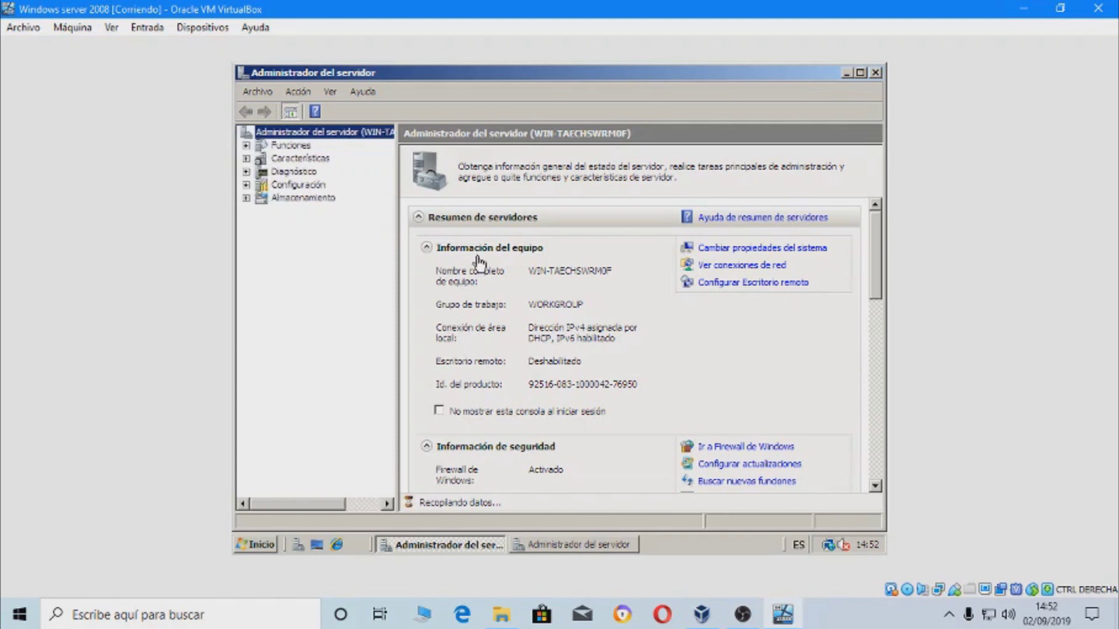
{"action": "scroll", "coordinate": [874, 274], "scroll_direction": "down", "scroll_amount": 4}
{"action": "scroll", "coordinate": [873, 274], "scroll_direction": "down", "scroll_amount": 5}
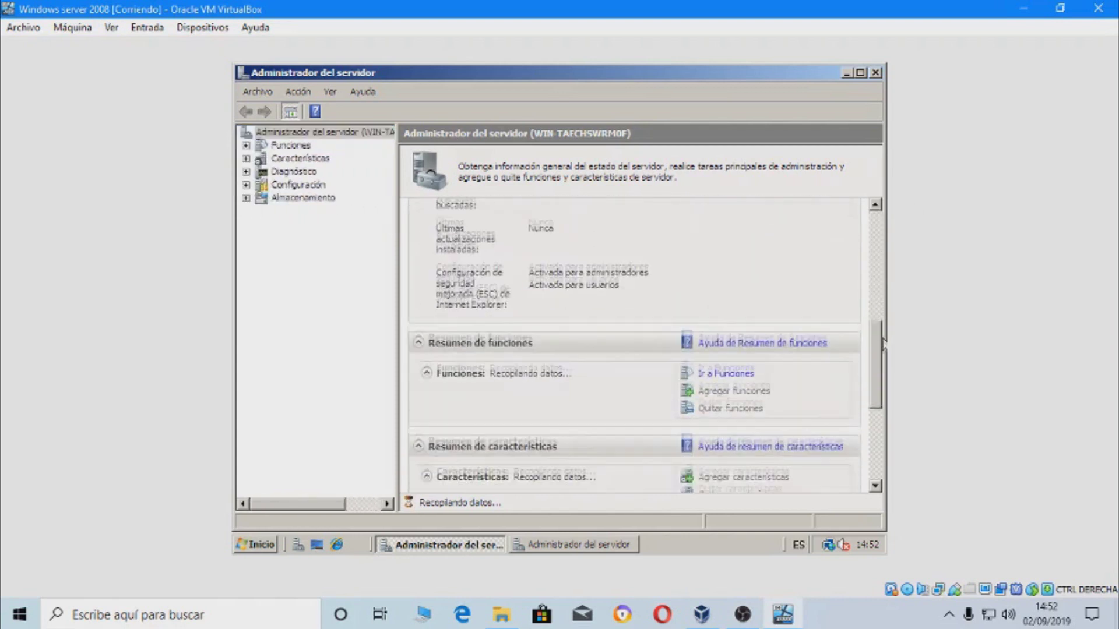
{"action": "scroll", "coordinate": [874, 274], "scroll_direction": "up", "scroll_amount": 7}
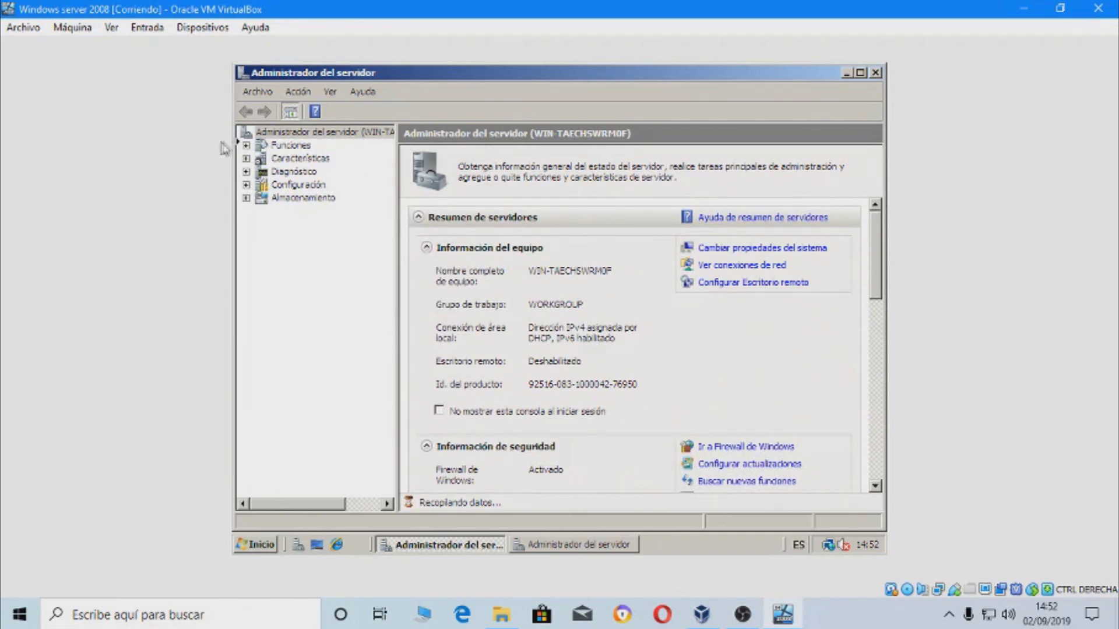
- Expand Diagnóstico and open Confiabilidad y rendimiento to view the server's resource usage
{"action": "left_click", "coordinate": [274, 174]}
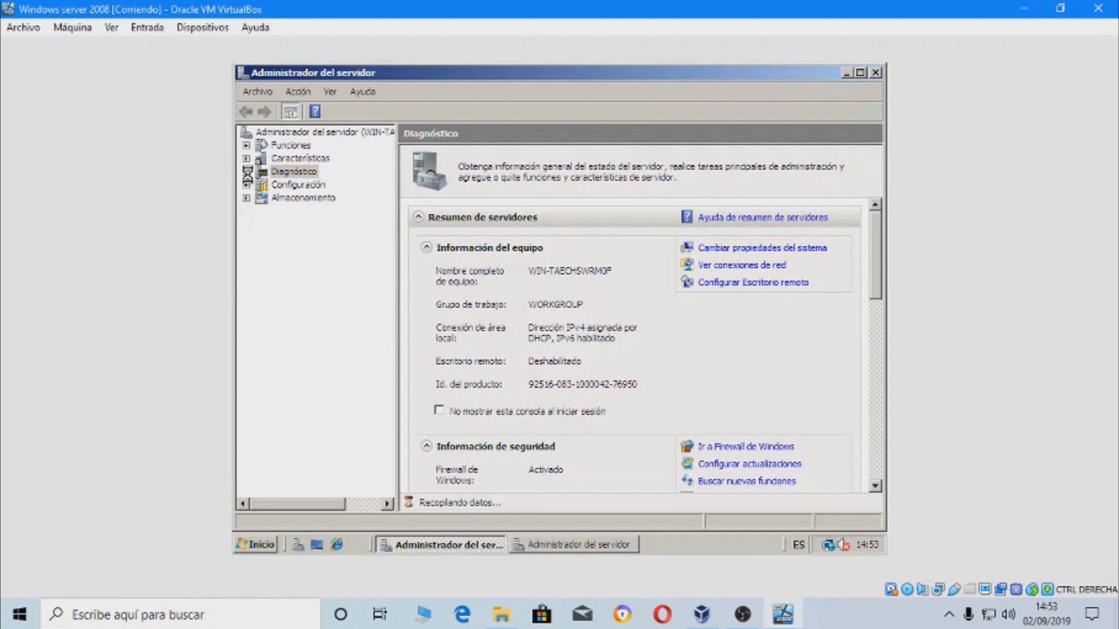
{"action": "left_click", "coordinate": [246, 172]}
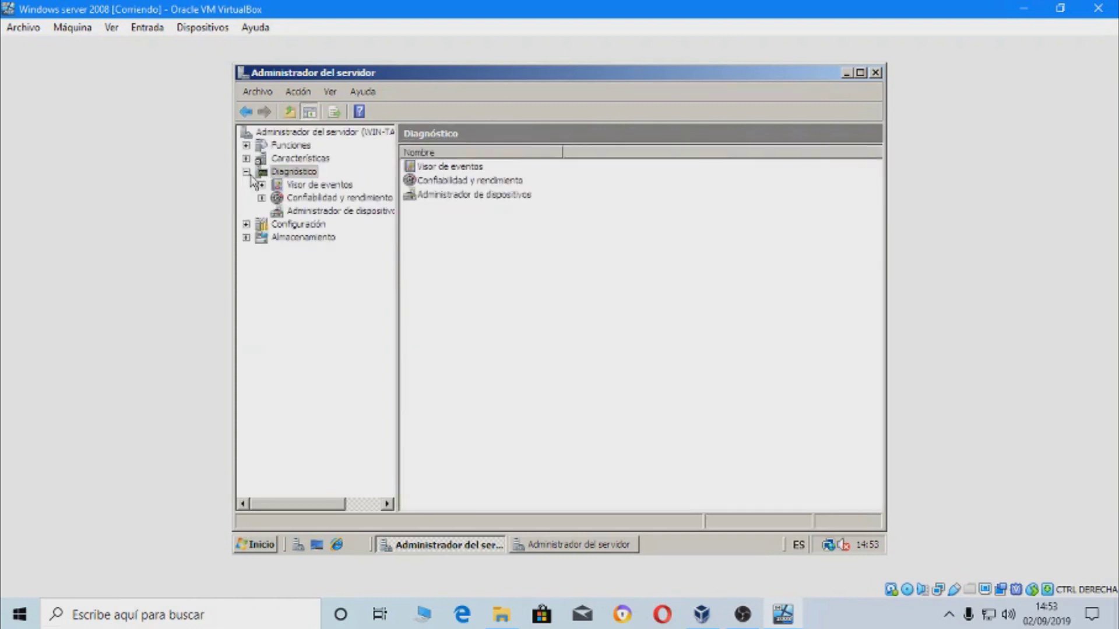
{"action": "left_click", "coordinate": [461, 183]}
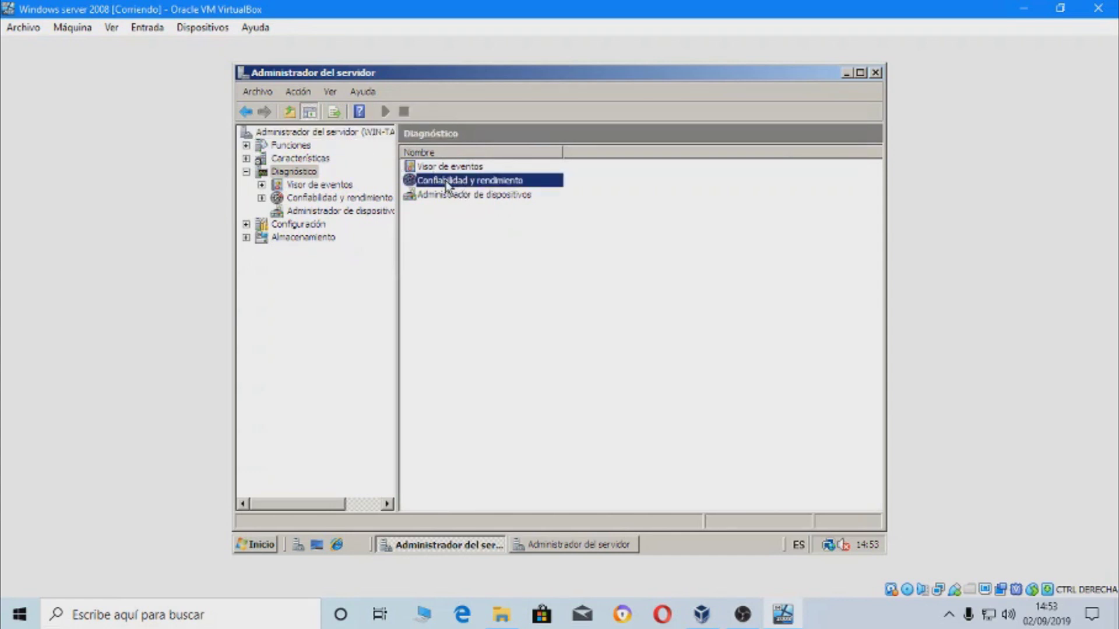
{"action": "double_click", "coordinate": [447, 184]}
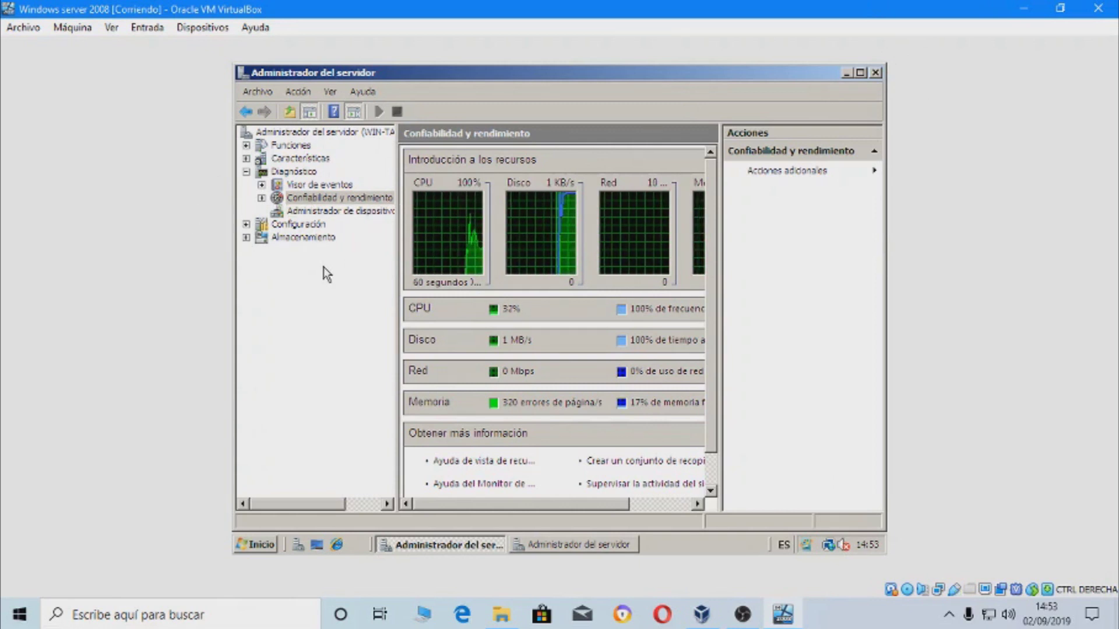
- Close both Administrador del servidor windows, selecting Almacenamiento in the second one before closing it
{"action": "left_click", "coordinate": [876, 72]}
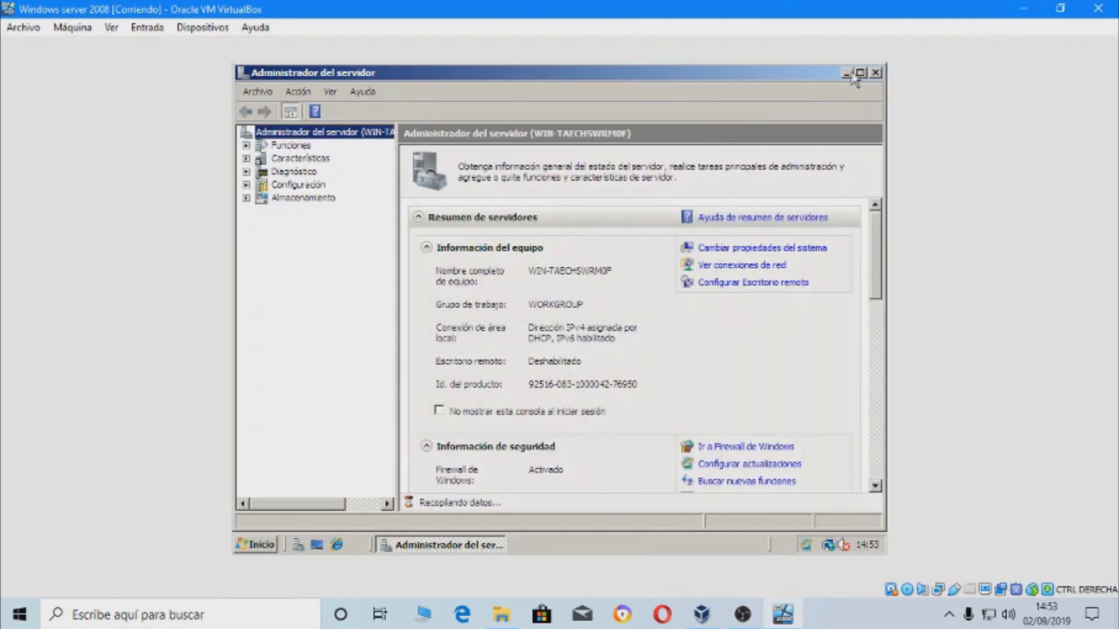
{"action": "left_click", "coordinate": [308, 198]}
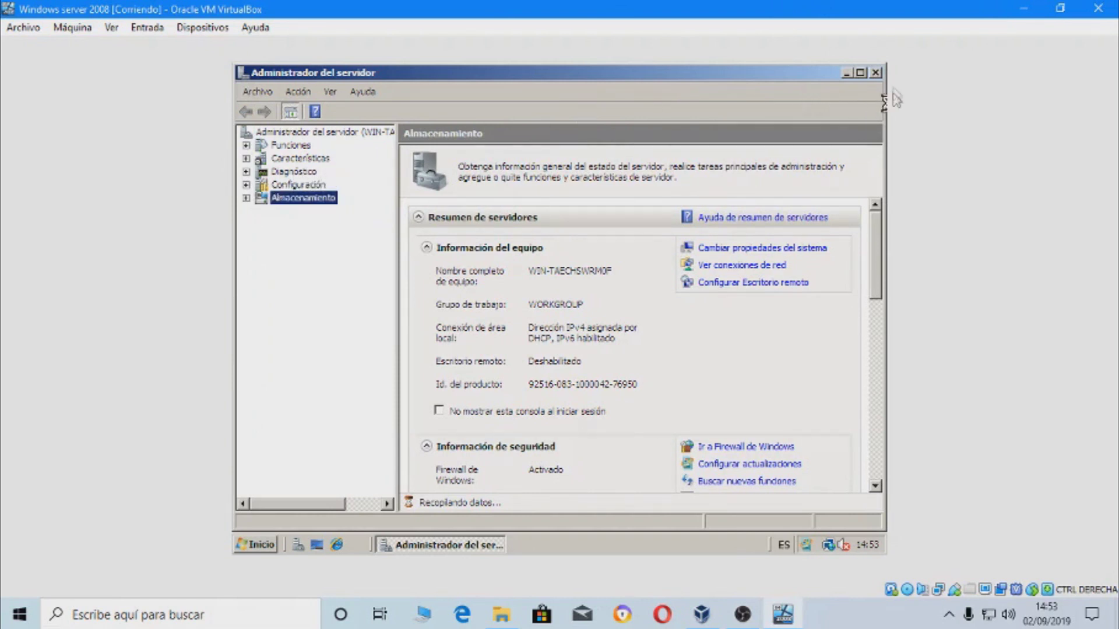
{"action": "left_click", "coordinate": [875, 73]}
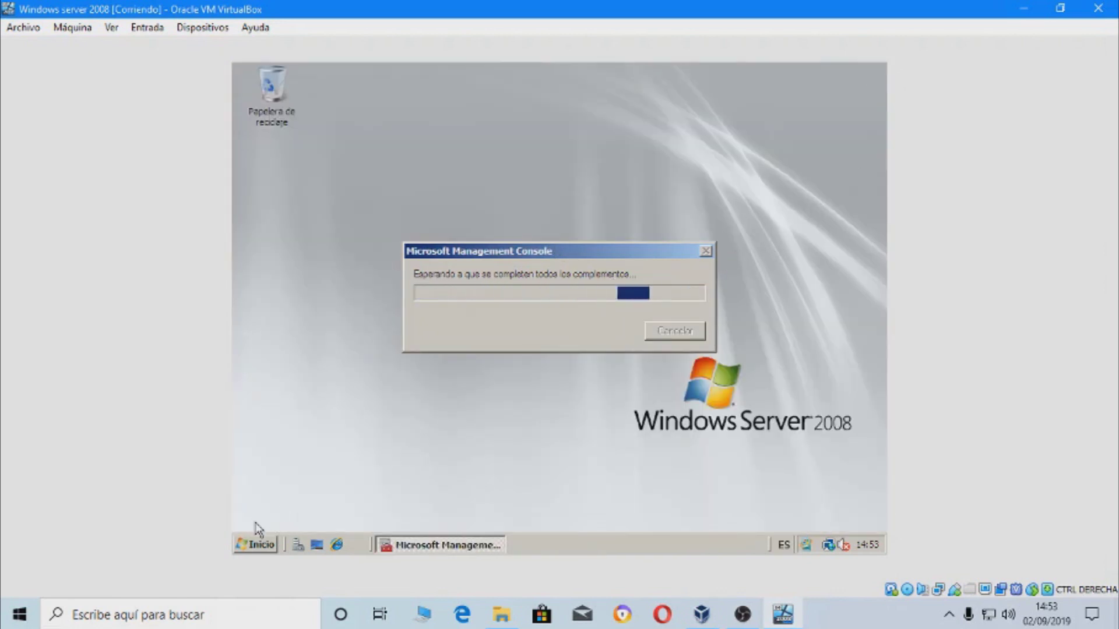
- Open Internet Explorer in the virtual machine and search the web for youtube
{"action": "left_click", "coordinate": [256, 543]}
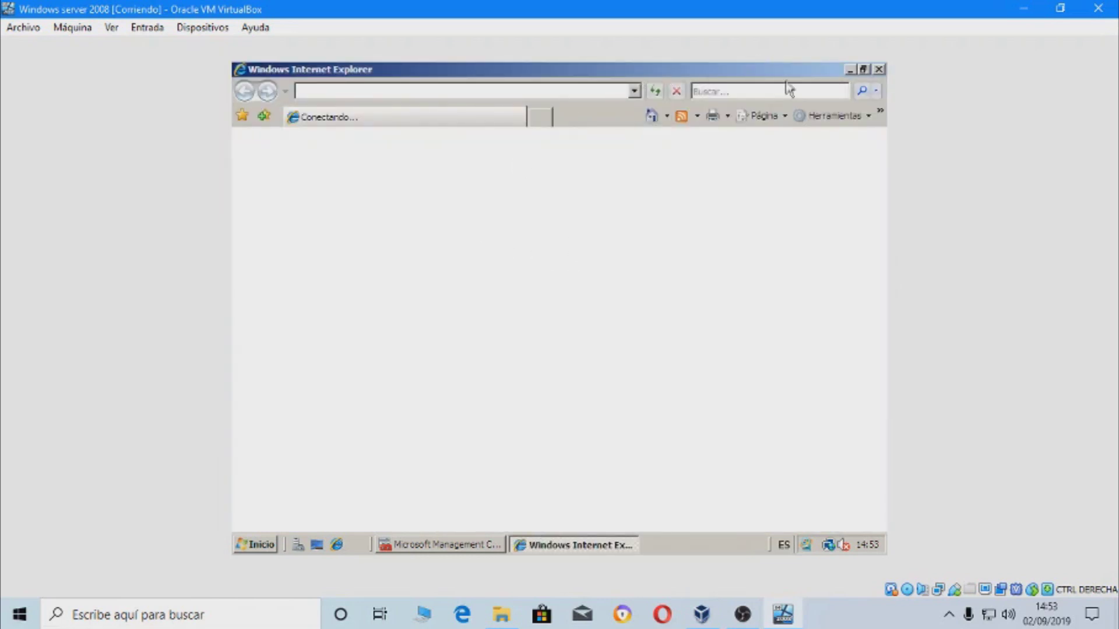
{"action": "left_click", "coordinate": [747, 93]}
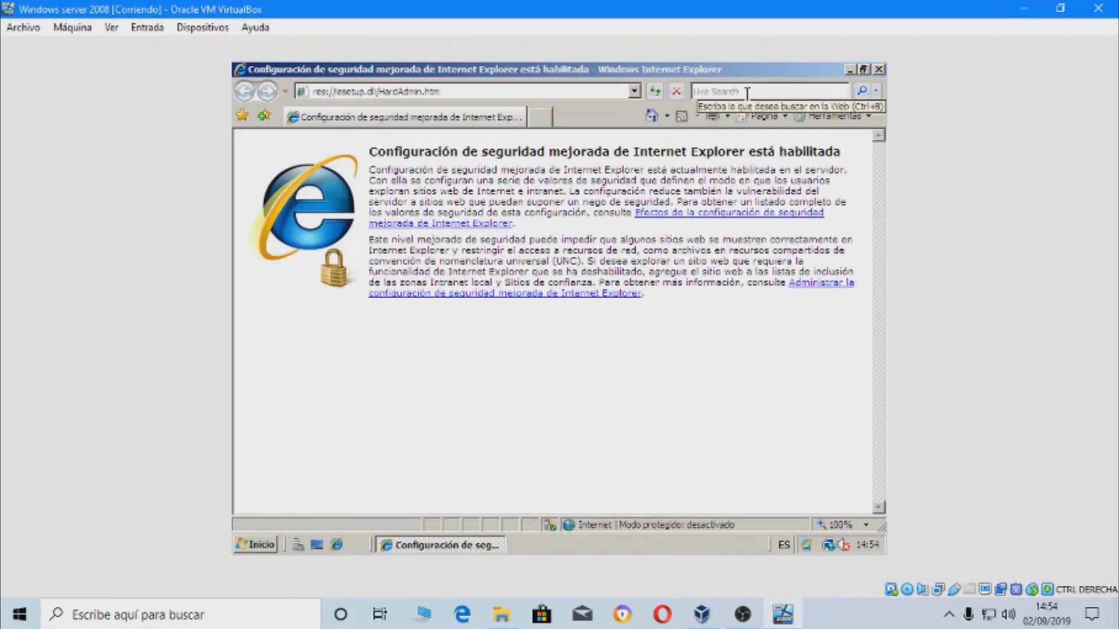
{"action": "left_click", "coordinate": [747, 92]}
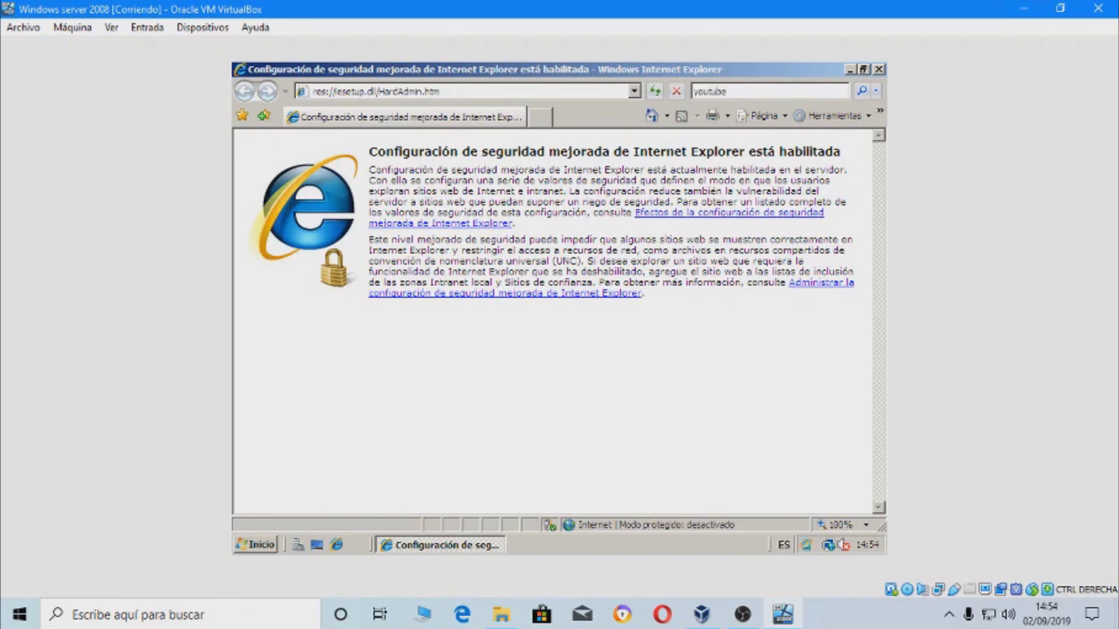
{"action": "key", "text": "Return"}
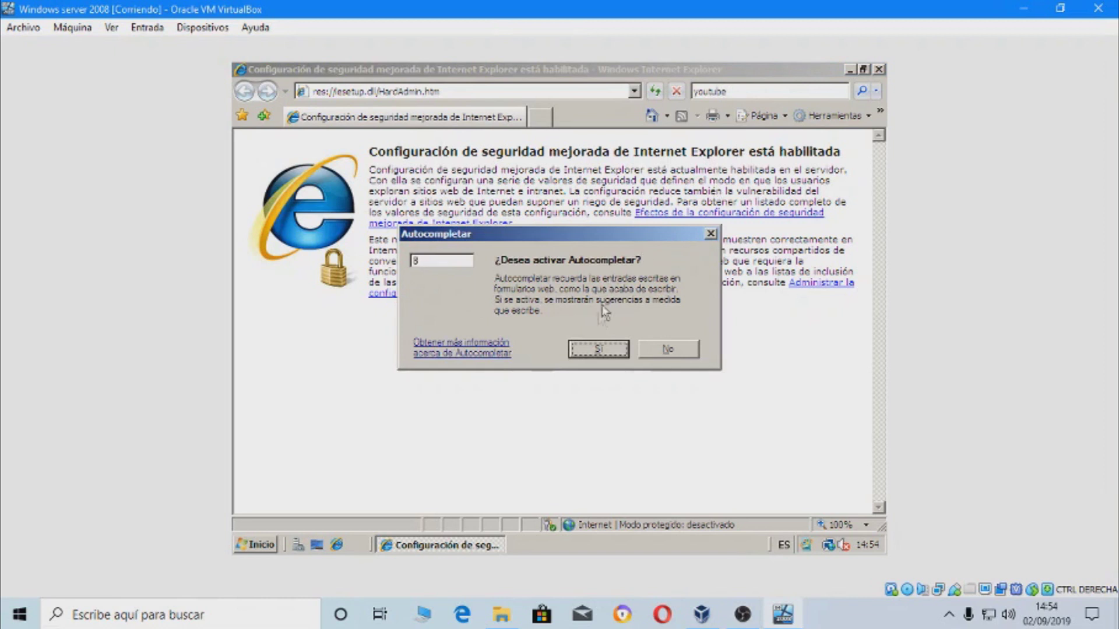
- Decline Autocompletar, stop the blocked-content message from being shown again, and dismiss the website check notice
{"action": "left_click", "coordinate": [668, 349]}
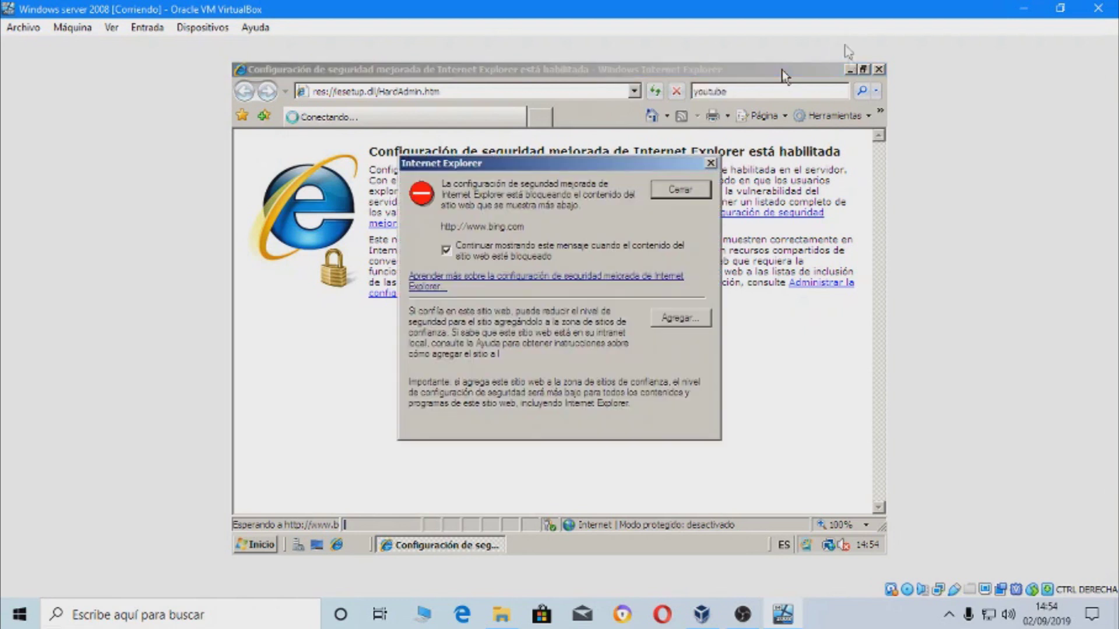
{"action": "left_click", "coordinate": [500, 259]}
{"action": "left_click", "coordinate": [665, 197]}
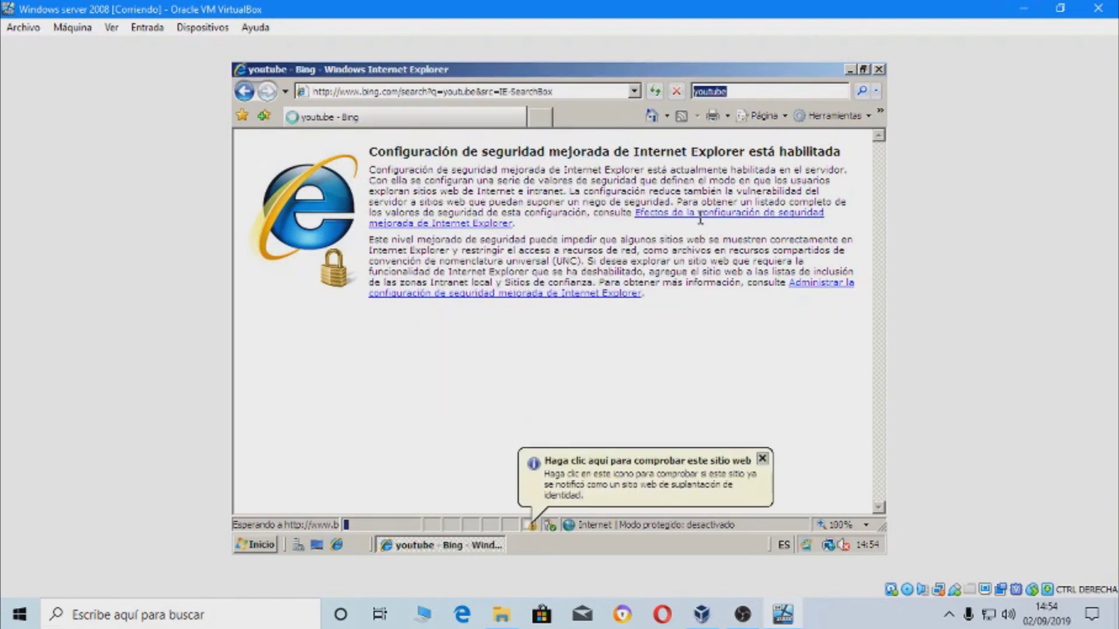
{"action": "left_click", "coordinate": [762, 458]}
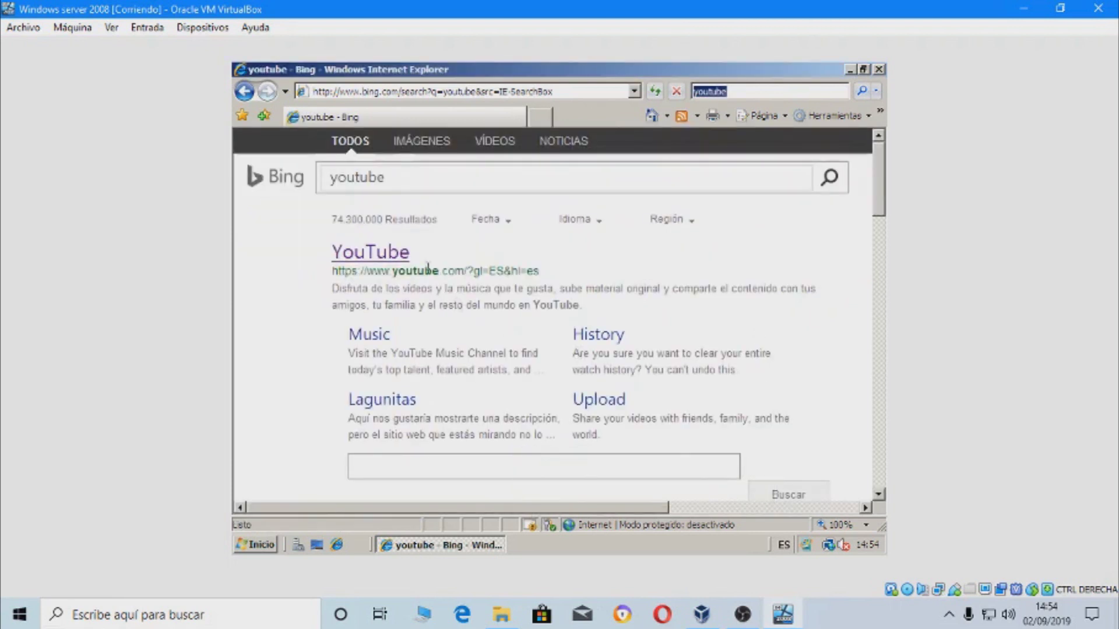
- Open the YouTube search result and accept the secure connection alert, choosing not to show it again
{"action": "left_click", "coordinate": [386, 255]}
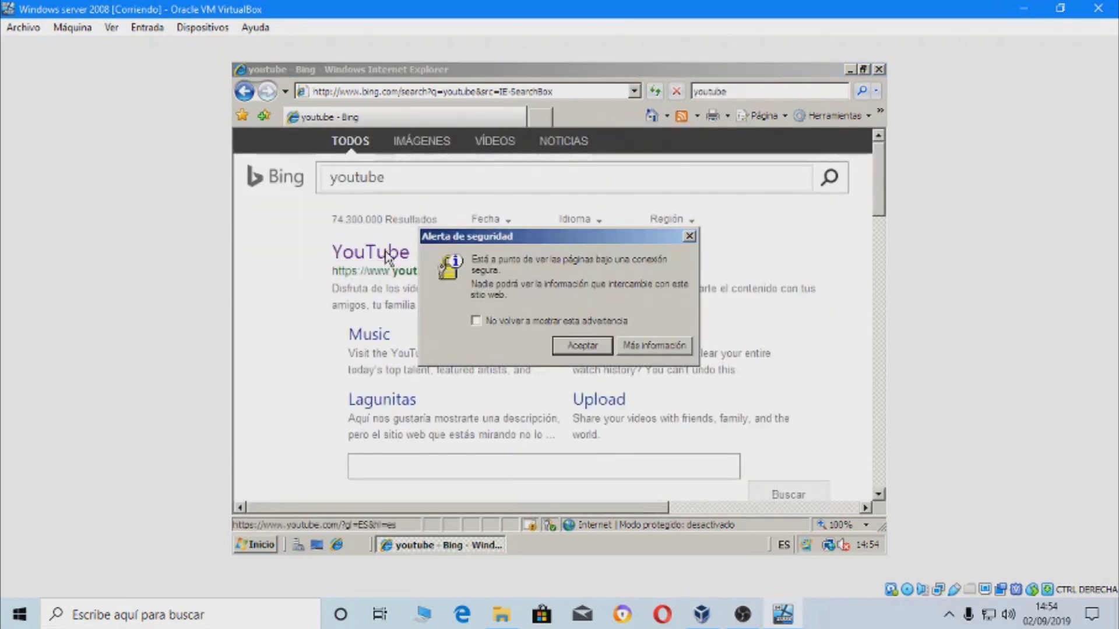
{"action": "left_click", "coordinate": [536, 324]}
{"action": "left_click", "coordinate": [566, 349]}
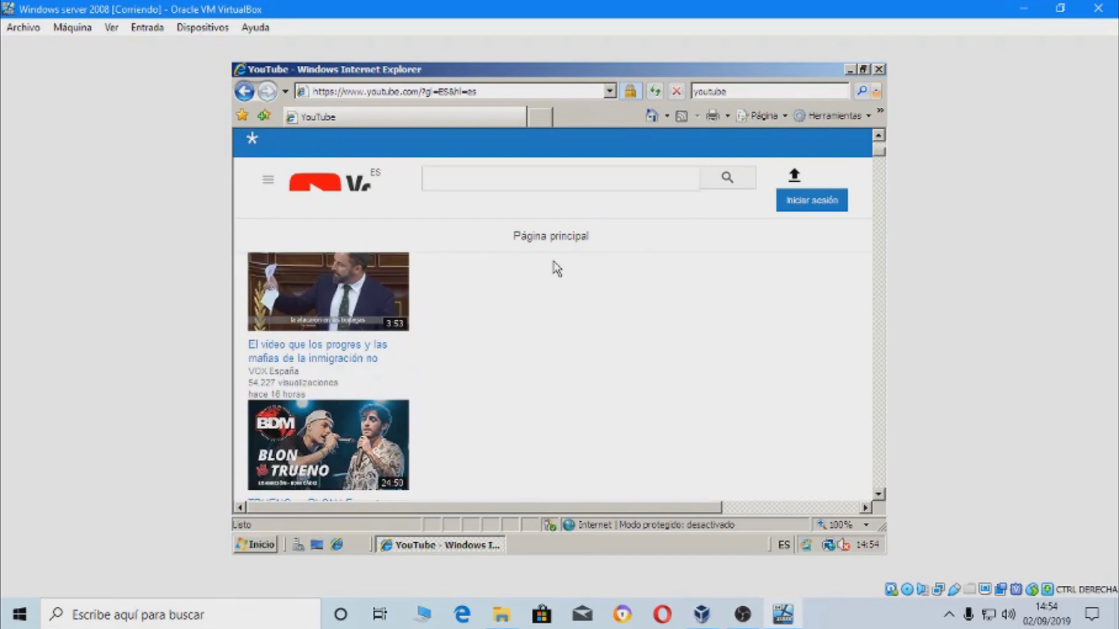
- Browse the videos on the YouTube home page and maximize the browser window
{"action": "scroll", "coordinate": [361, 406], "scroll_direction": "down", "scroll_amount": 5}
{"action": "scroll", "coordinate": [364, 402], "scroll_direction": "down", "scroll_amount": 3}
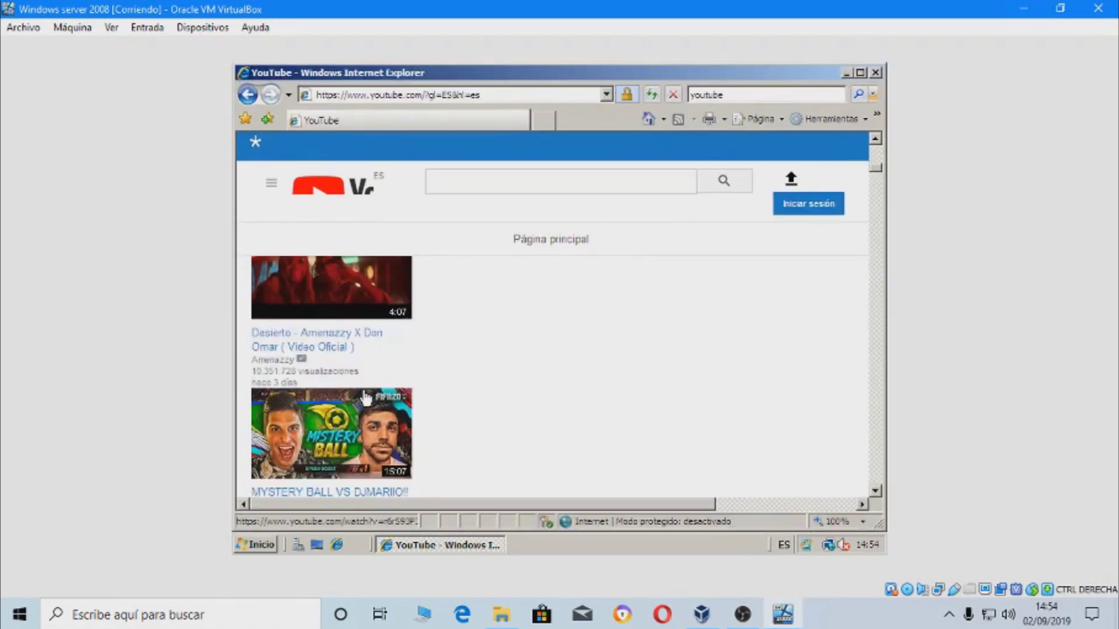
{"action": "scroll", "coordinate": [366, 399], "scroll_direction": "down", "scroll_amount": 3}
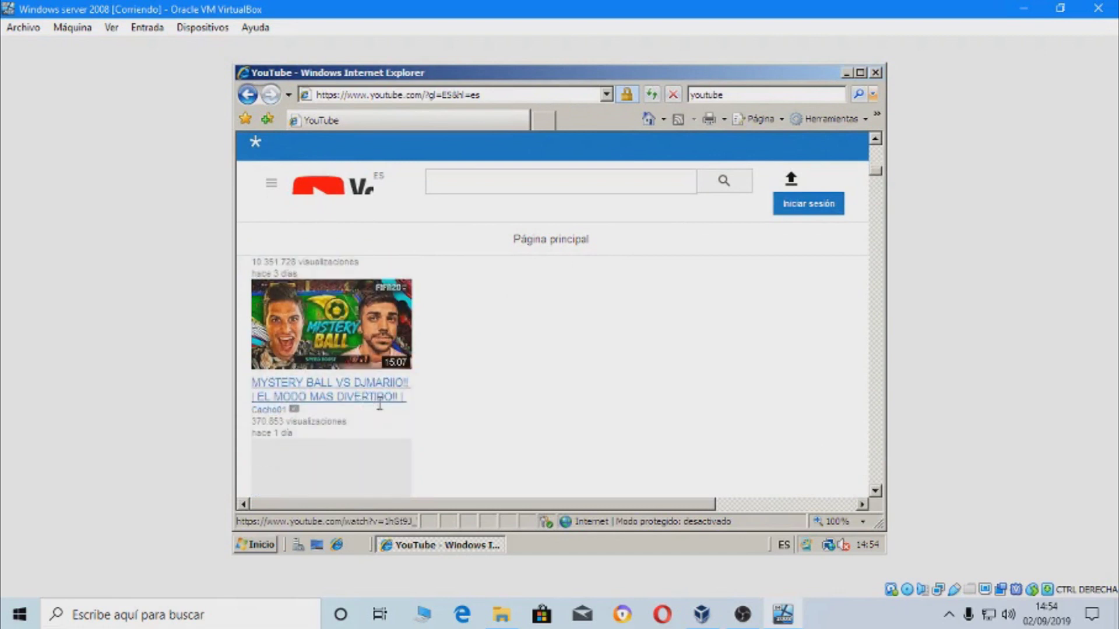
{"action": "scroll", "coordinate": [382, 410], "scroll_direction": "up", "scroll_amount": 5}
{"action": "scroll", "coordinate": [382, 411], "scroll_direction": "up", "scroll_amount": 3}
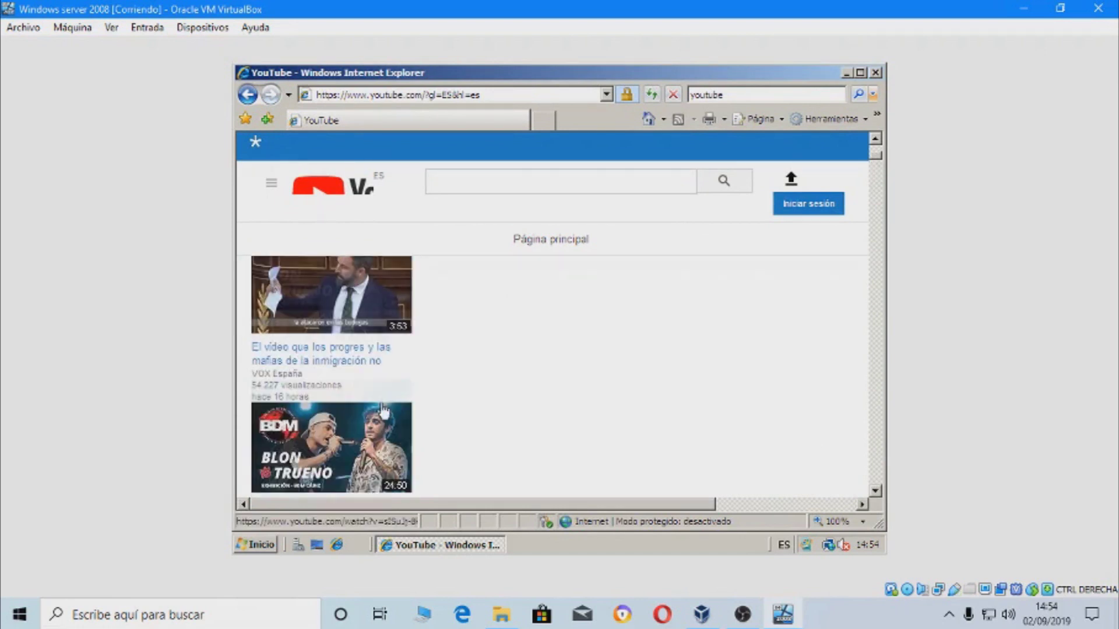
{"action": "left_click", "coordinate": [860, 74]}
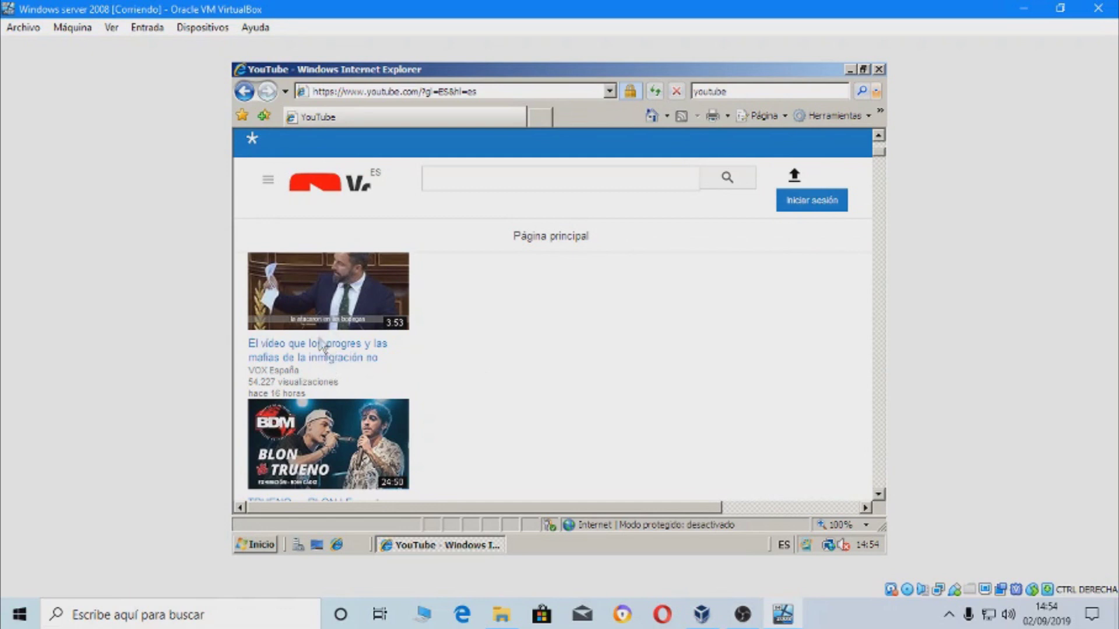
{"action": "scroll", "coordinate": [737, 96], "scroll_direction": "down", "scroll_amount": 2}
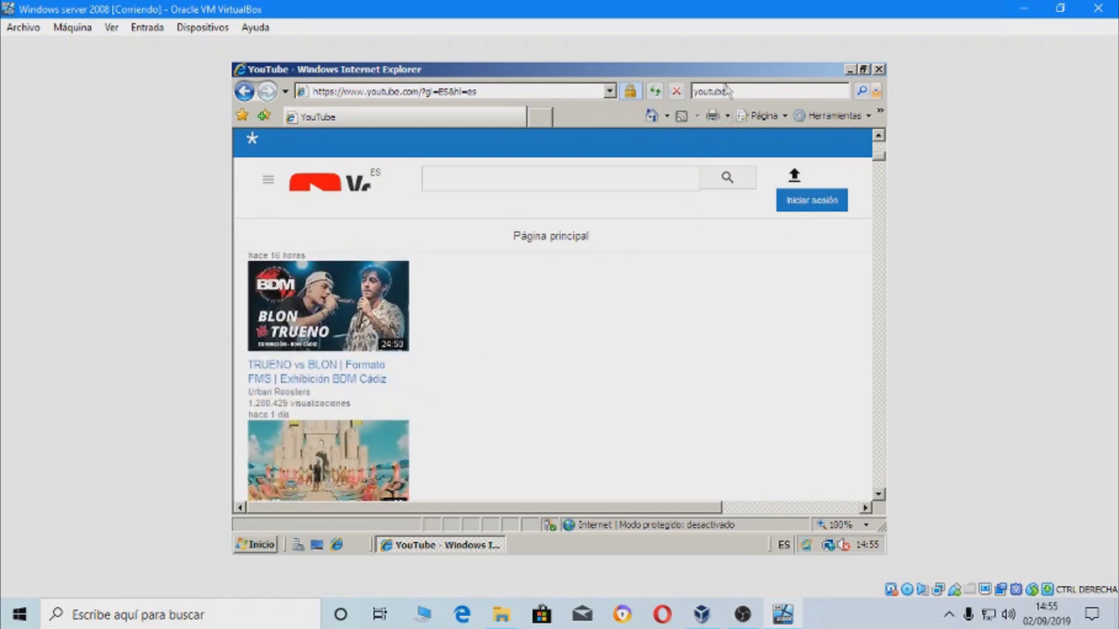
- Search the web for wikipedia, then open the Spanish Wikipedia result and allow its non-secure items to be displayed
{"action": "left_click", "coordinate": [729, 93]}
{"action": "key", "text": "BackSpace"}
{"action": "key", "text": "Return"}
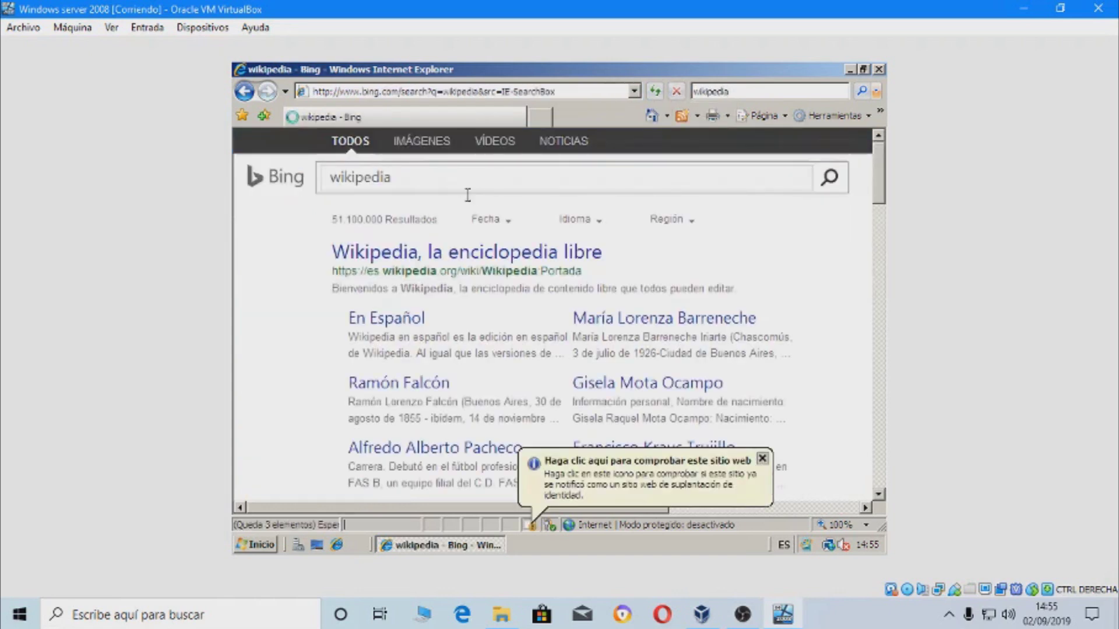
{"action": "left_click", "coordinate": [433, 263]}
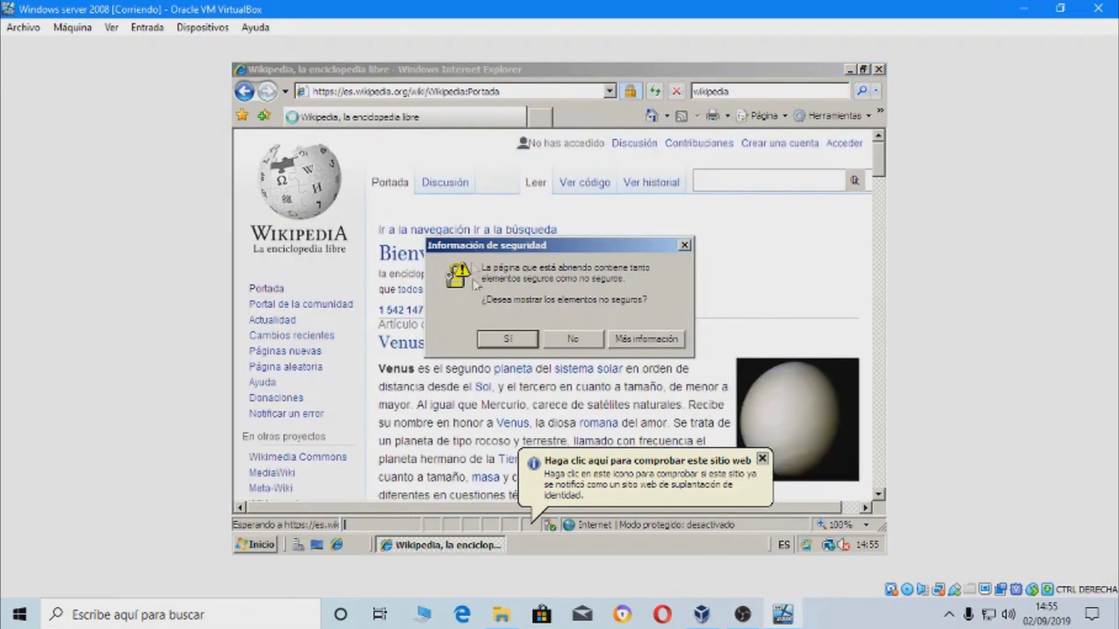
{"action": "left_click", "coordinate": [492, 340]}
- Look through the Wikipedia main page, then open Portal de la comunidad and allow its non-secure items
{"action": "scroll", "coordinate": [592, 242], "scroll_direction": "down", "scroll_amount": 15}
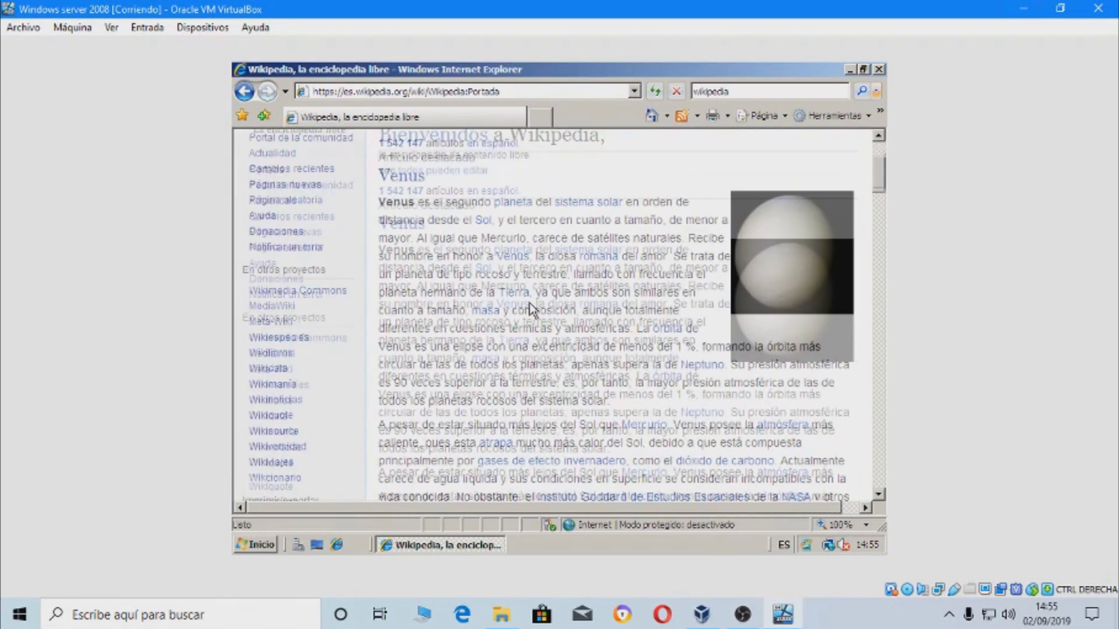
{"action": "scroll", "coordinate": [536, 309], "scroll_direction": "down", "scroll_amount": 15}
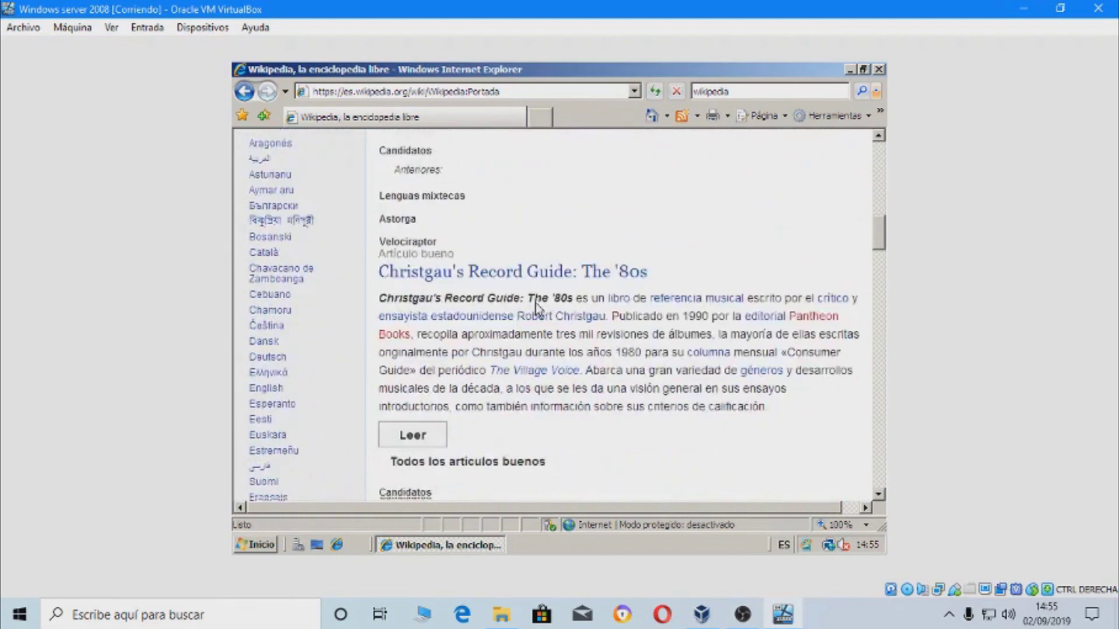
{"action": "scroll", "coordinate": [568, 293], "scroll_direction": "down", "scroll_amount": 5}
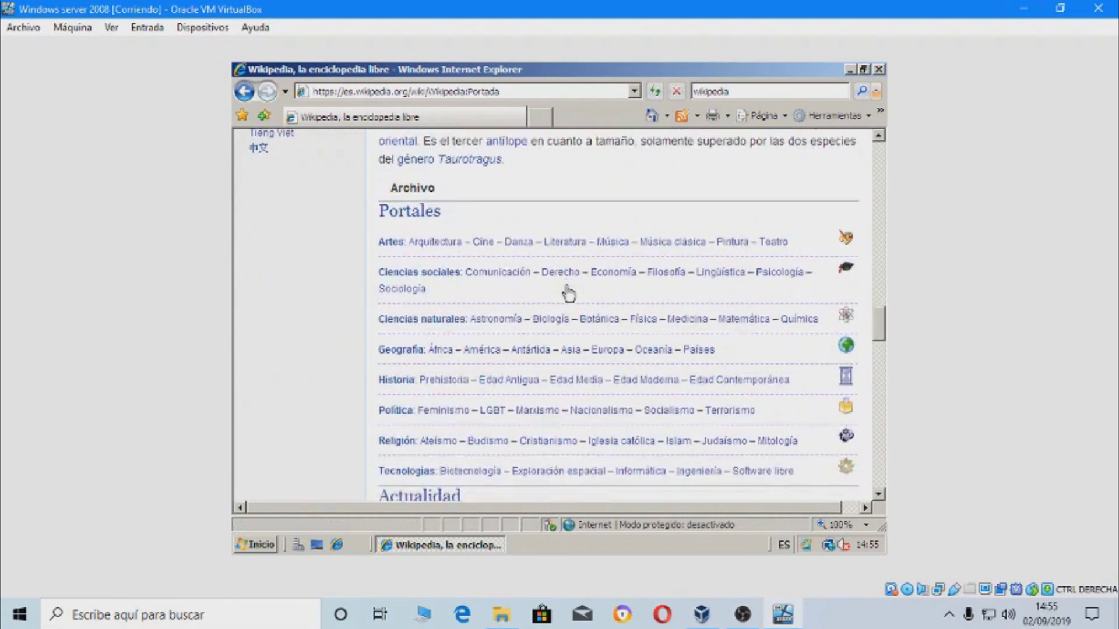
{"action": "scroll", "coordinate": [569, 294], "scroll_direction": "up", "scroll_amount": 10}
{"action": "scroll", "coordinate": [568, 293], "scroll_direction": "up", "scroll_amount": 15}
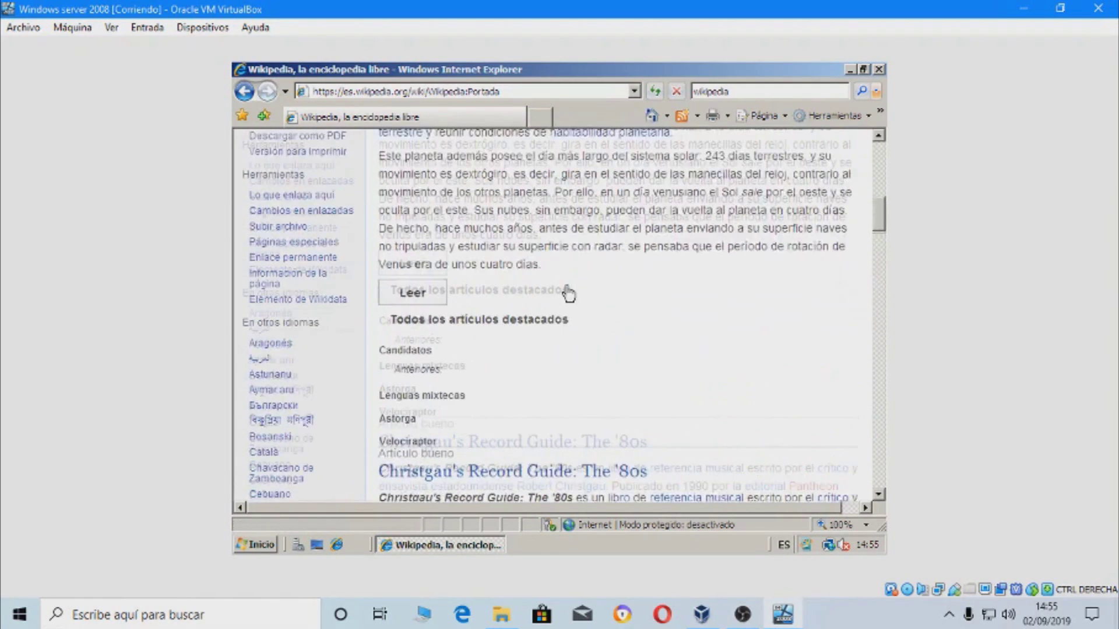
{"action": "left_click", "coordinate": [274, 304]}
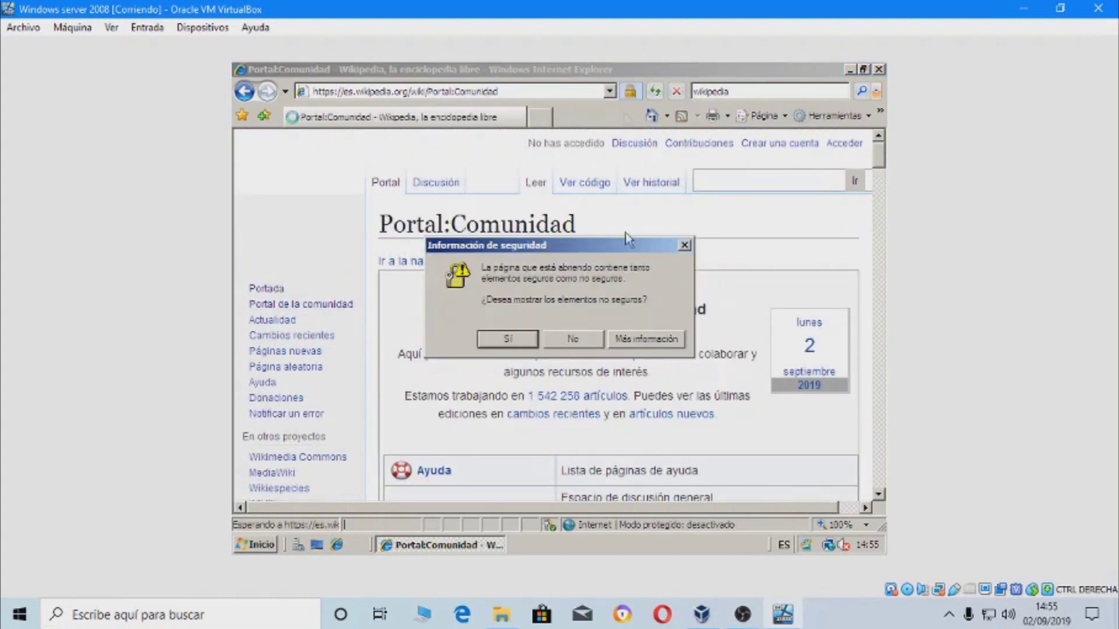
{"action": "left_click", "coordinate": [505, 339]}
- Search the web for youtube and open the YouTube result
{"action": "left_click", "coordinate": [771, 91]}
{"action": "key", "text": "BackSpace"}
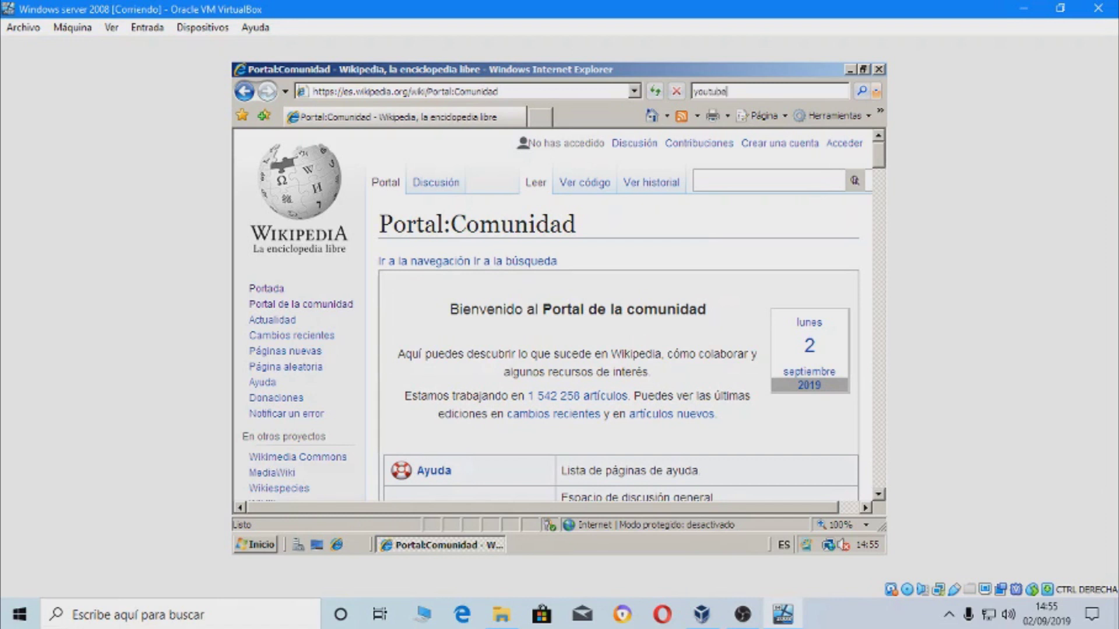
{"action": "key", "text": "Return"}
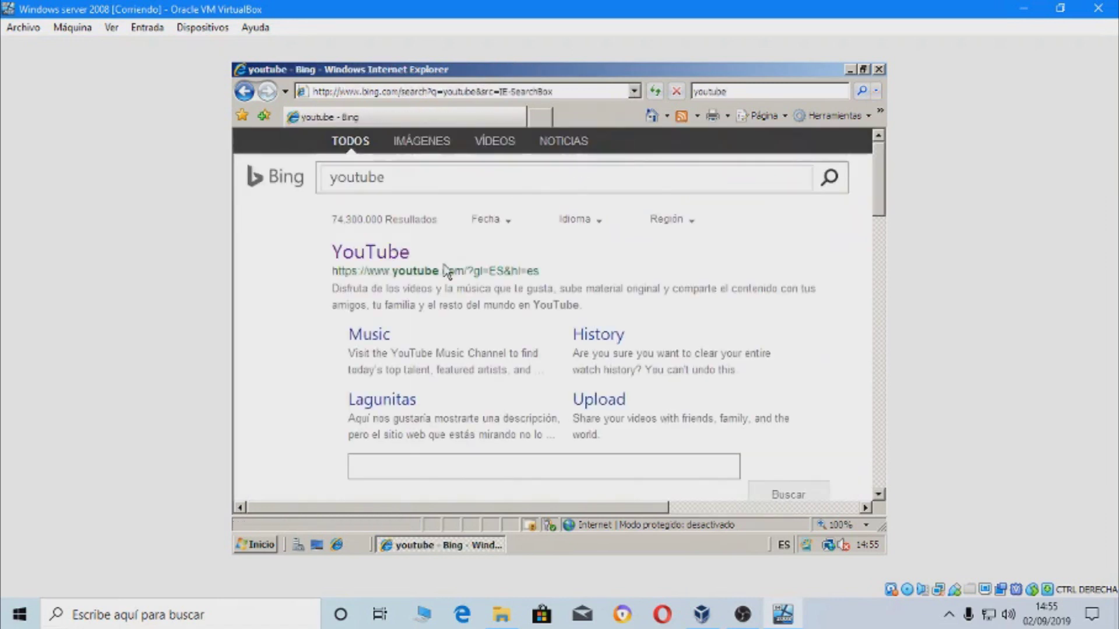
{"action": "left_click", "coordinate": [385, 256]}
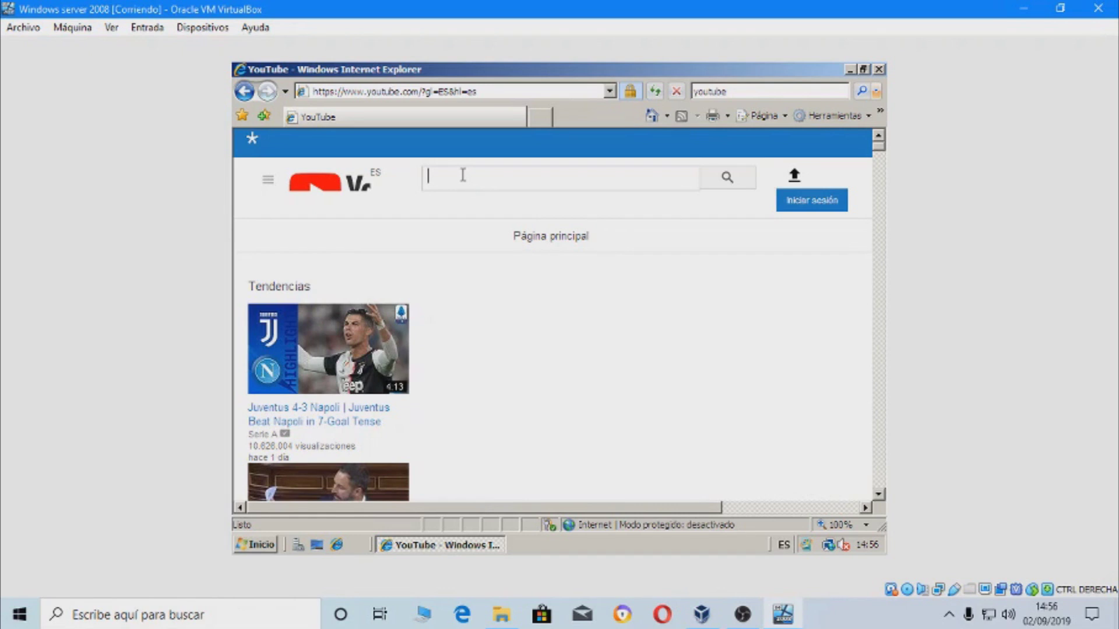
- Search YouTube for THEELECTRICMAN and read the message on the page that loads
{"action": "type", "text": "THEELECTRICMAN"}
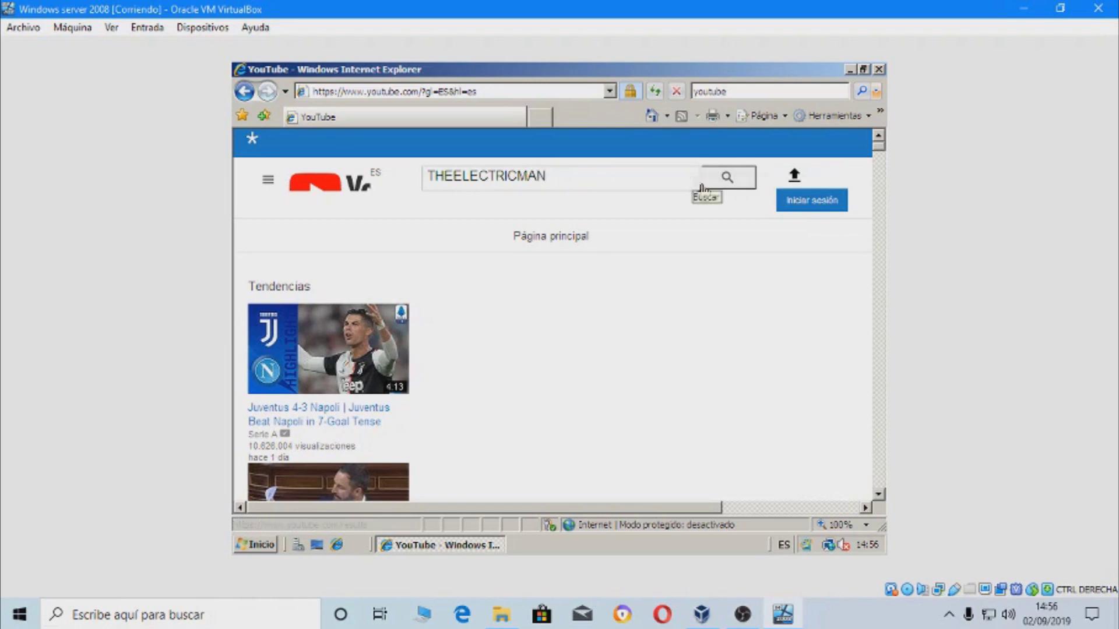
{"action": "left_click", "coordinate": [726, 181]}
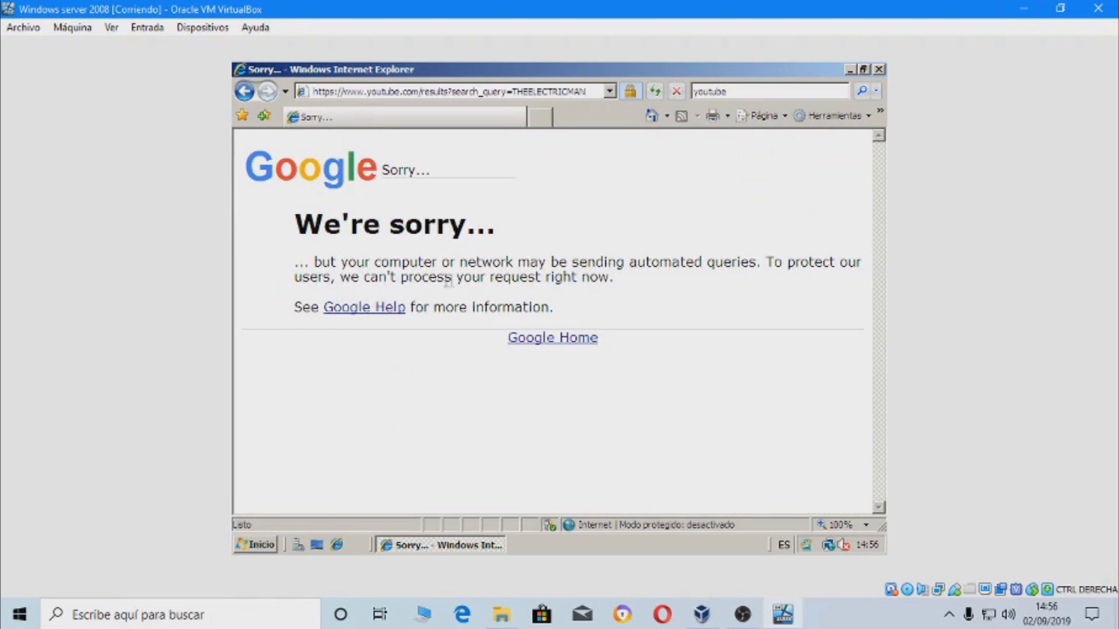
{"action": "left_click_drag", "start_coordinate": [457, 277], "coordinate": [581, 277]}
{"action": "left_click", "coordinate": [647, 310]}
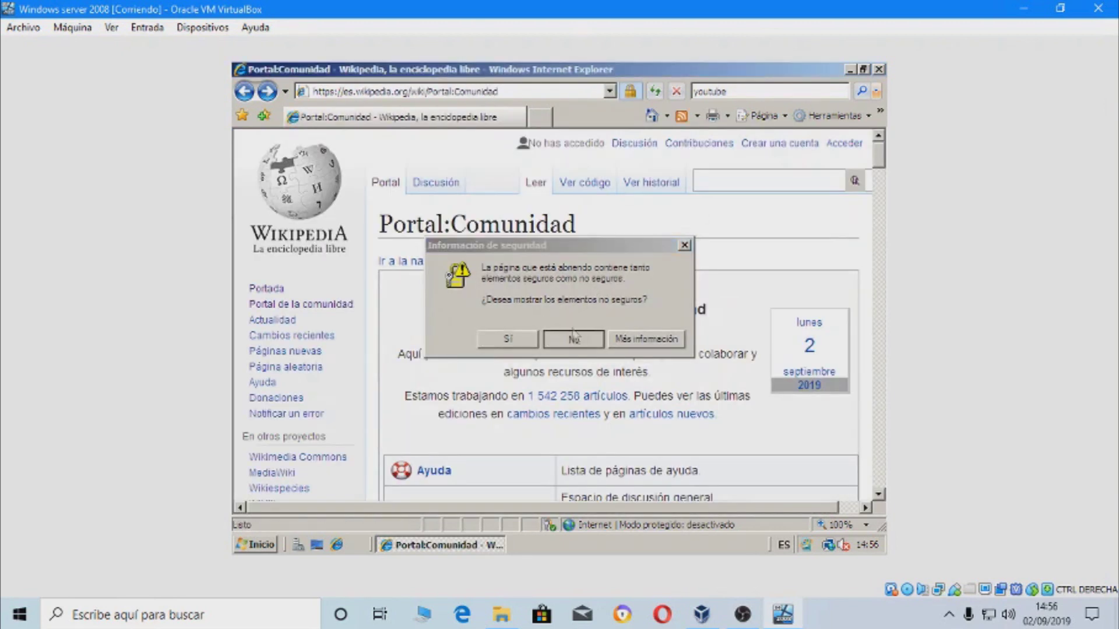
- Refuse the non-secure items on the Wikipedia community portal page and close Internet Explorer
{"action": "left_click", "coordinate": [572, 337]}
{"action": "left_click", "coordinate": [879, 71]}
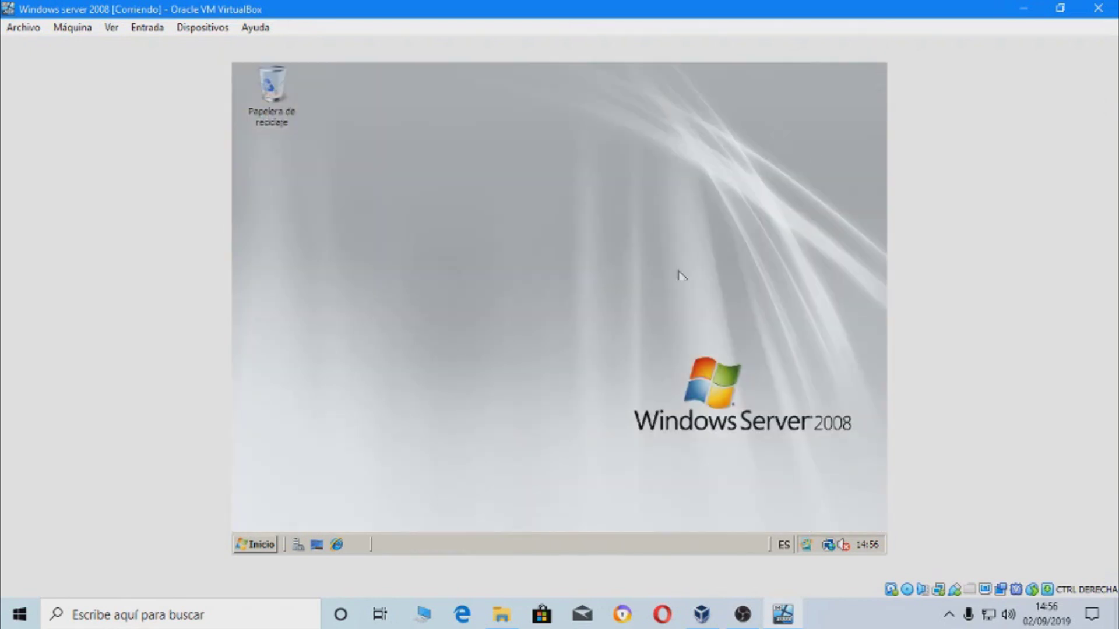
- Open Equipo, enter local disk C: and open the Archivos de programa (x86) folder
{"action": "left_click", "coordinate": [270, 545]}
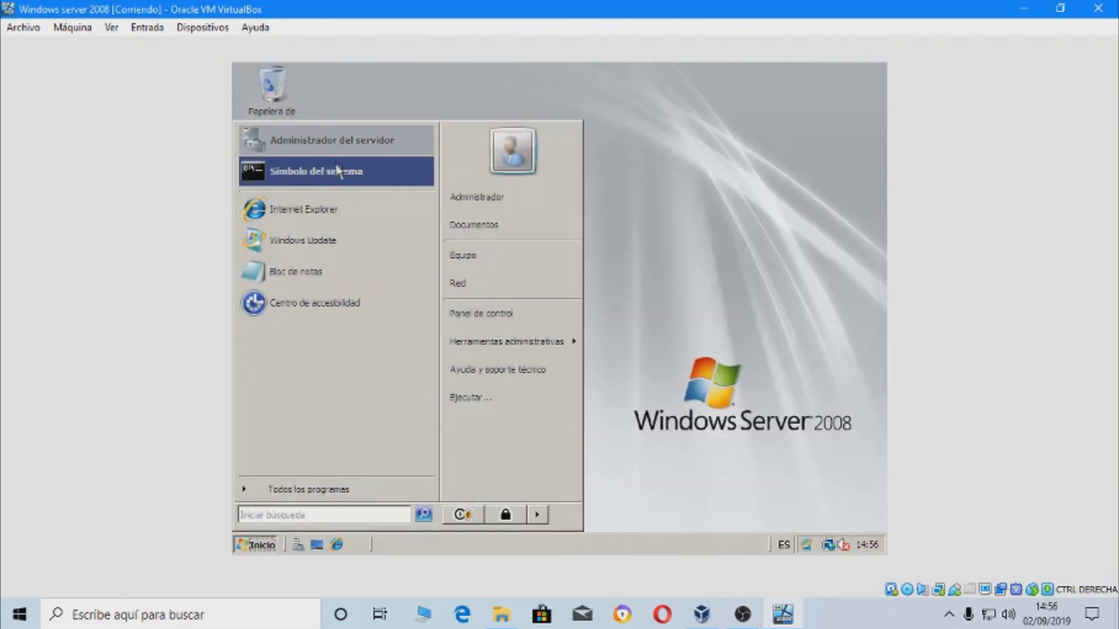
{"action": "left_click", "coordinate": [479, 267]}
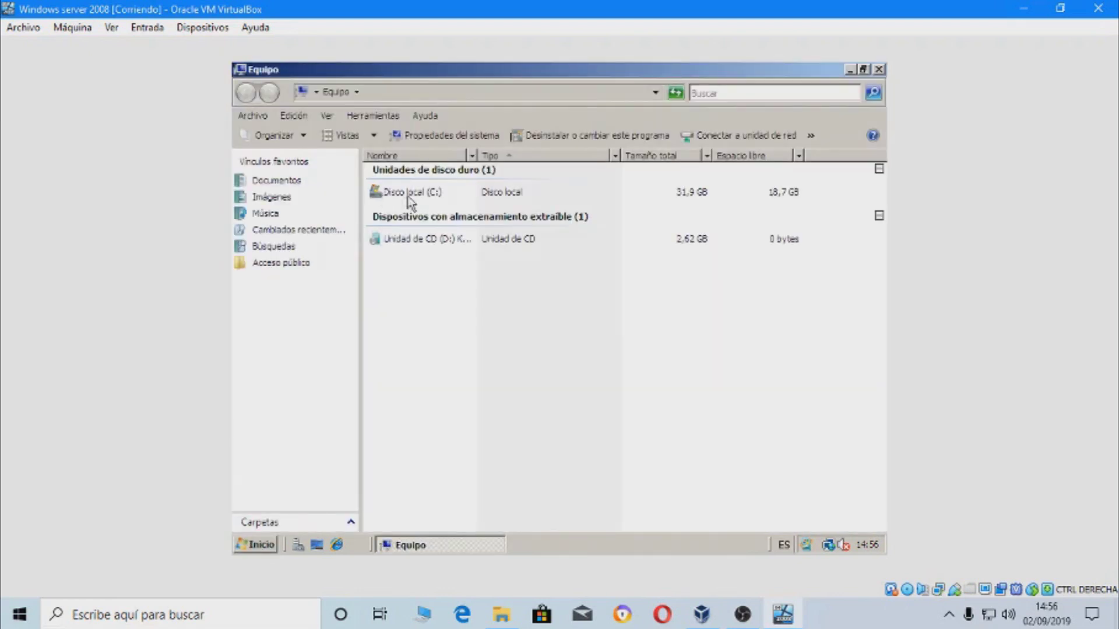
{"action": "double_click", "coordinate": [409, 195]}
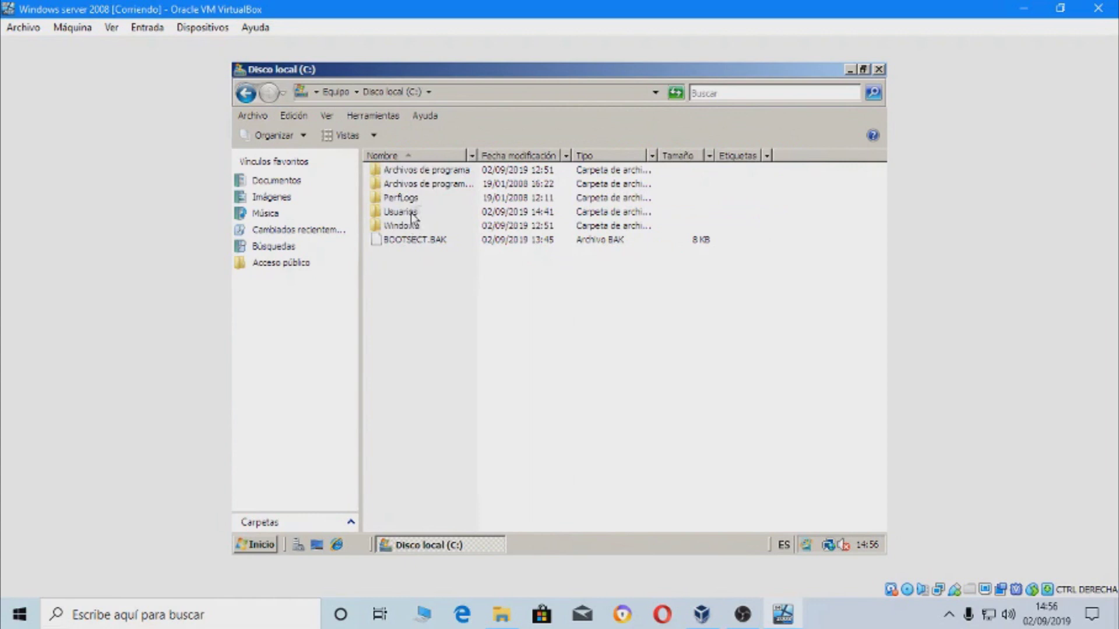
{"action": "double_click", "coordinate": [415, 185]}
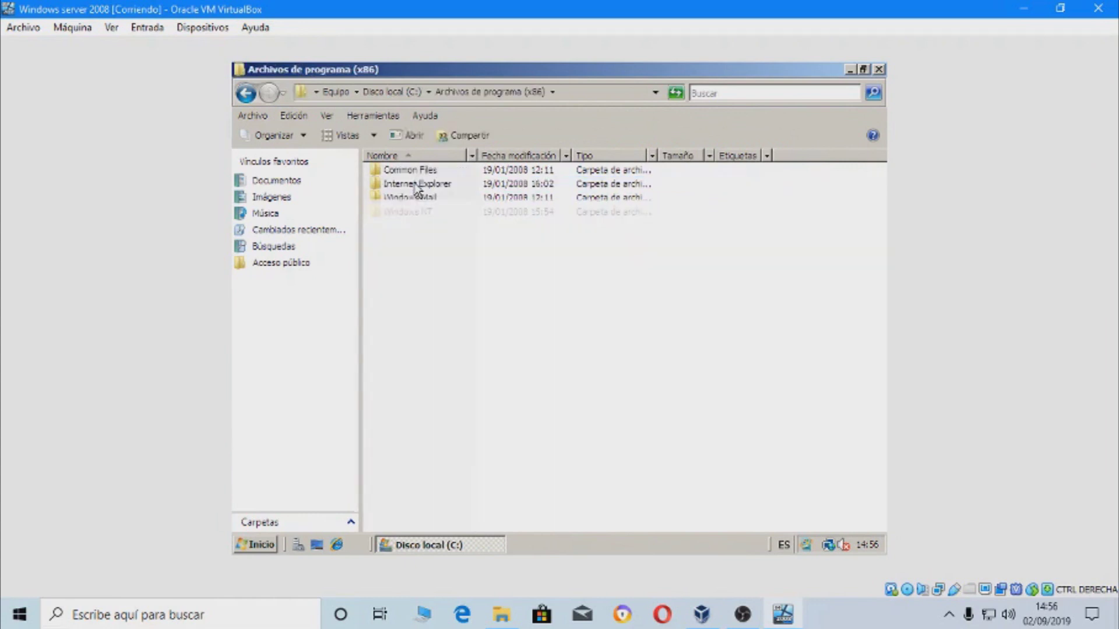
- Look over the folders in Archivos de programa (x86), check inside Common Files, and go back to disk C:
{"action": "key", "text": "ctrl+e"}
{"action": "left_click", "coordinate": [419, 276]}
{"action": "key", "text": "ctrl+a"}
{"action": "left_click", "coordinate": [436, 213]}
{"action": "left_click", "coordinate": [436, 198]}
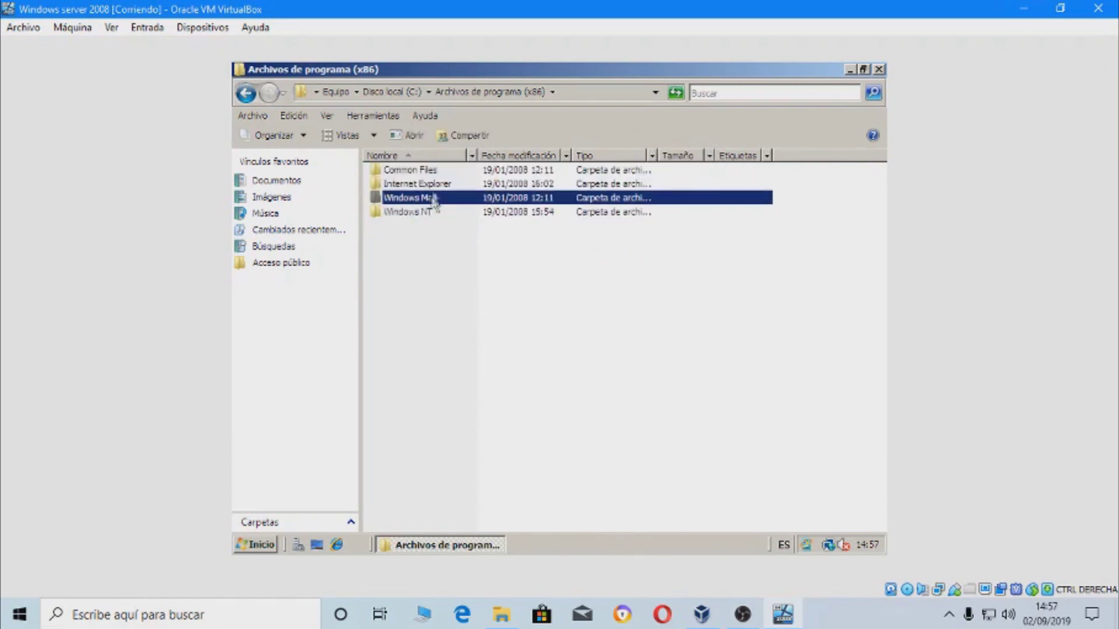
{"action": "left_click", "coordinate": [436, 184]}
{"action": "double_click", "coordinate": [436, 170]}
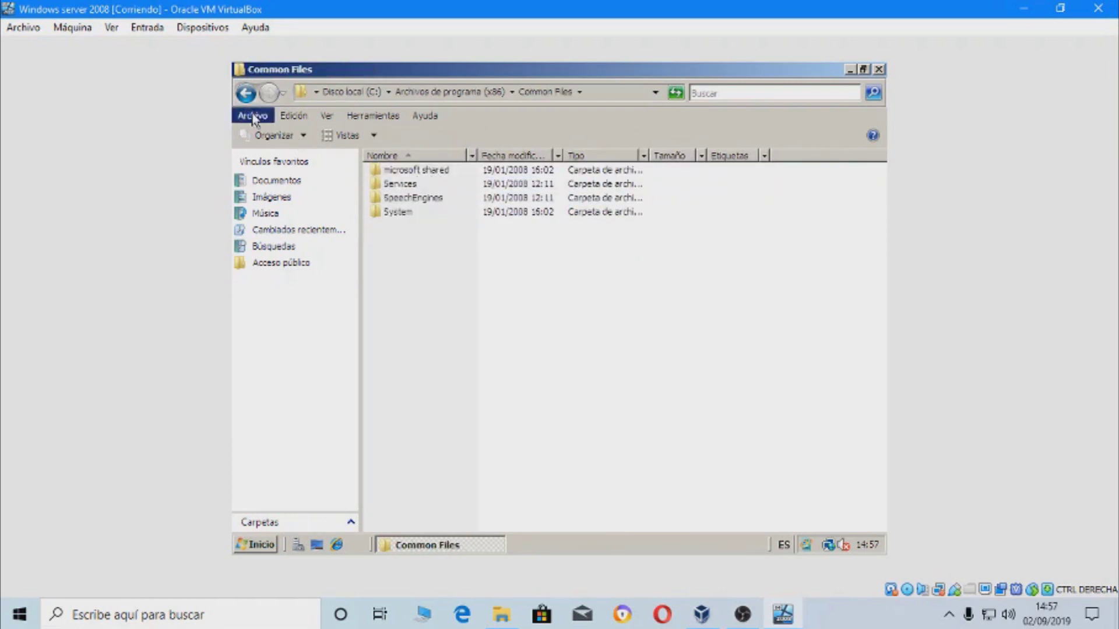
{"action": "left_click", "coordinate": [245, 93]}
{"action": "left_click", "coordinate": [246, 93]}
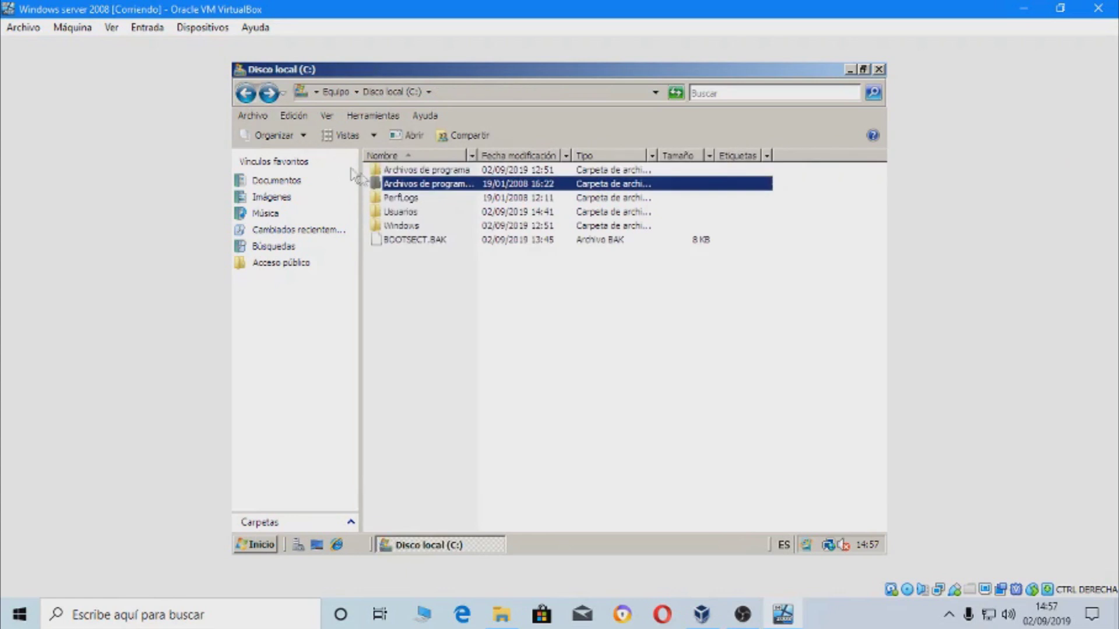
- View the contents of the Archivos de programa folder and go back to disk C:
{"action": "double_click", "coordinate": [384, 175]}
{"action": "left_click_drag", "start_coordinate": [408, 250], "coordinate": [405, 168]}
{"action": "left_click", "coordinate": [410, 254]}
{"action": "left_click_drag", "start_coordinate": [402, 249], "coordinate": [401, 168]}
{"action": "left_click", "coordinate": [436, 327]}
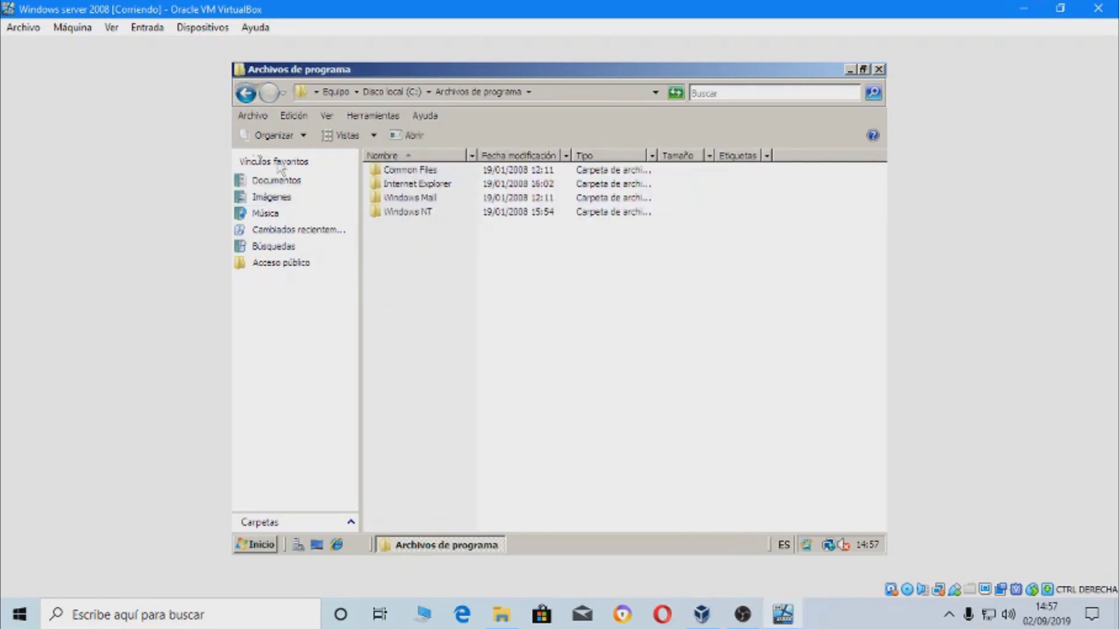
{"action": "left_click", "coordinate": [237, 88]}
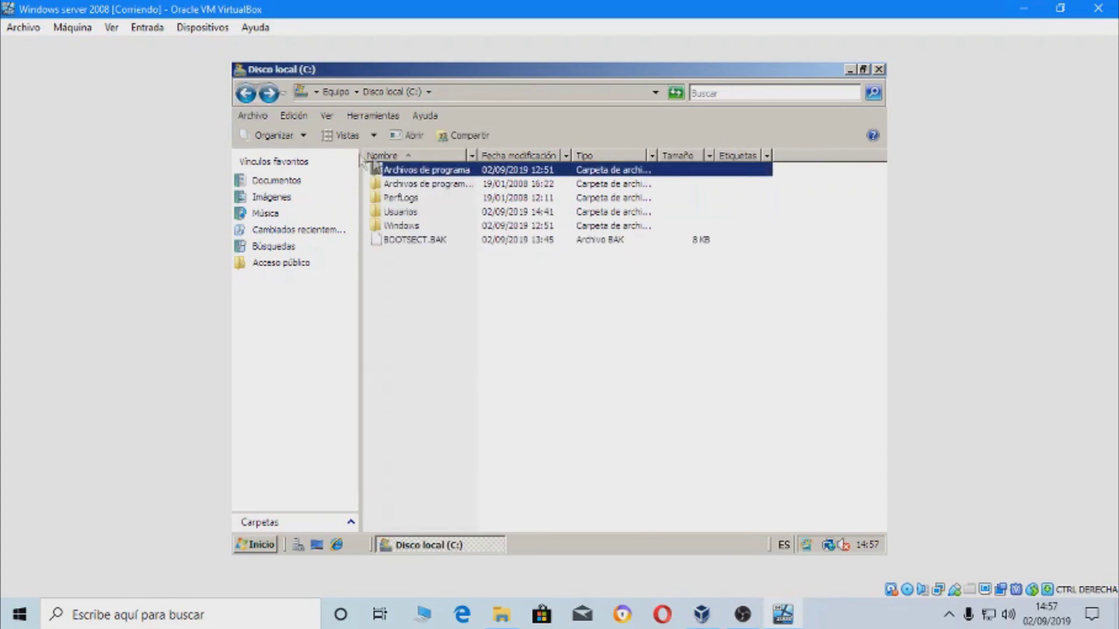
- View the contents of the Usuarios and PerfLogs folders in turn, going back to disk C: after each
{"action": "left_click", "coordinate": [423, 185]}
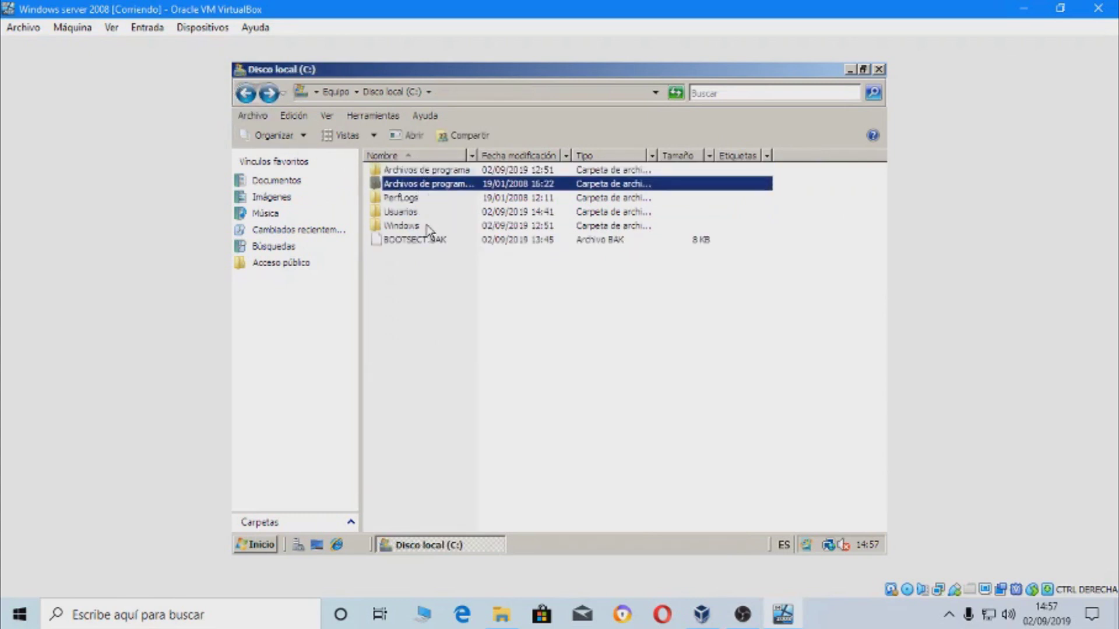
{"action": "double_click", "coordinate": [407, 214]}
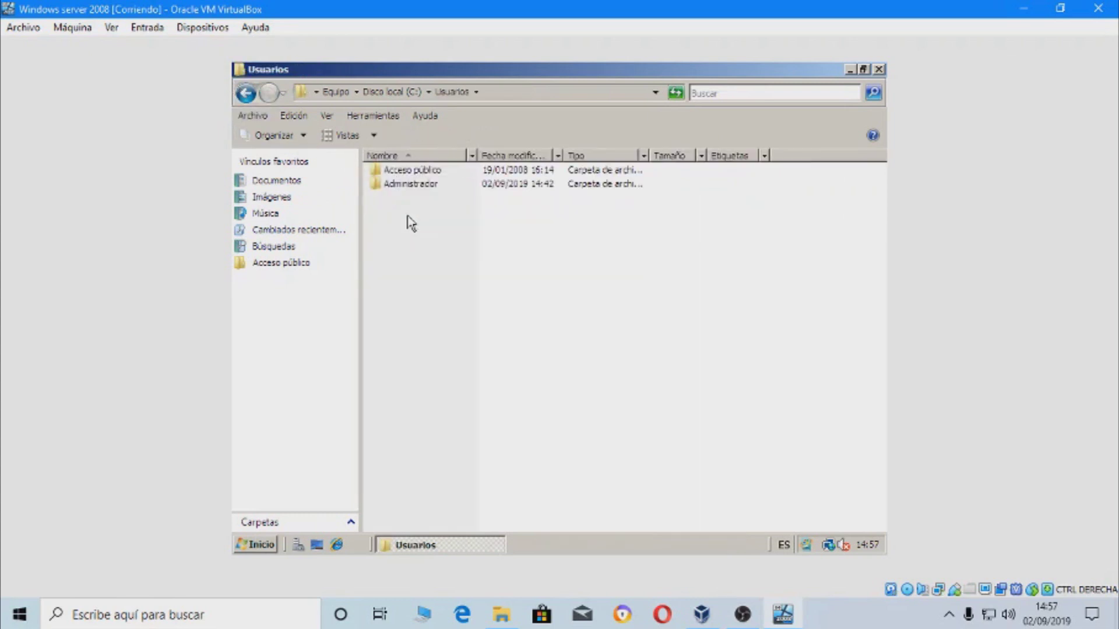
{"action": "left_click", "coordinate": [245, 93]}
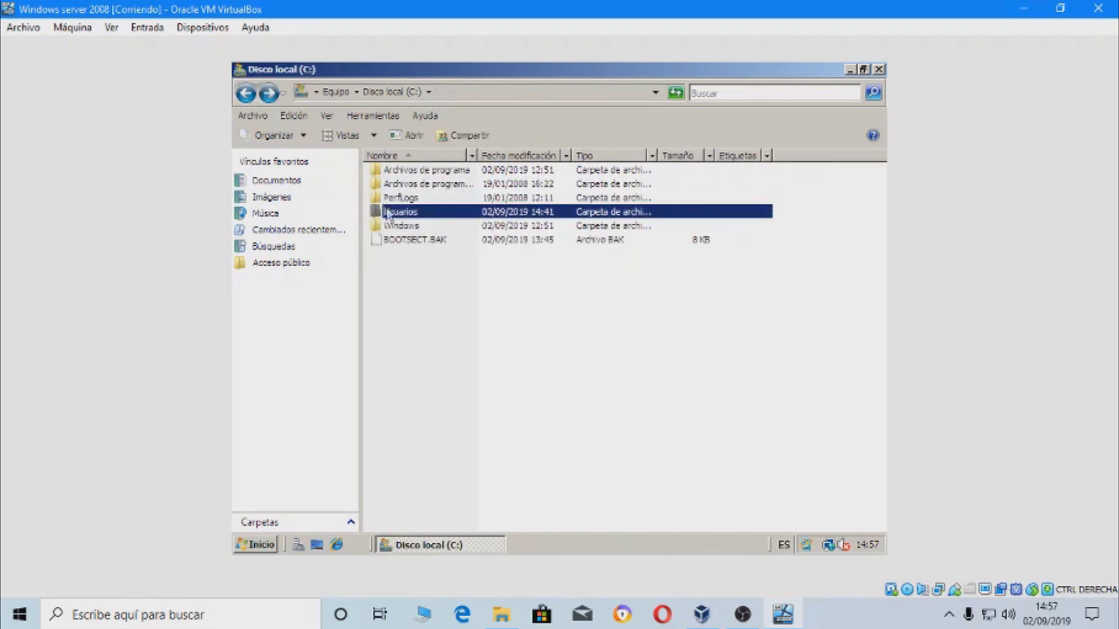
{"action": "double_click", "coordinate": [408, 198]}
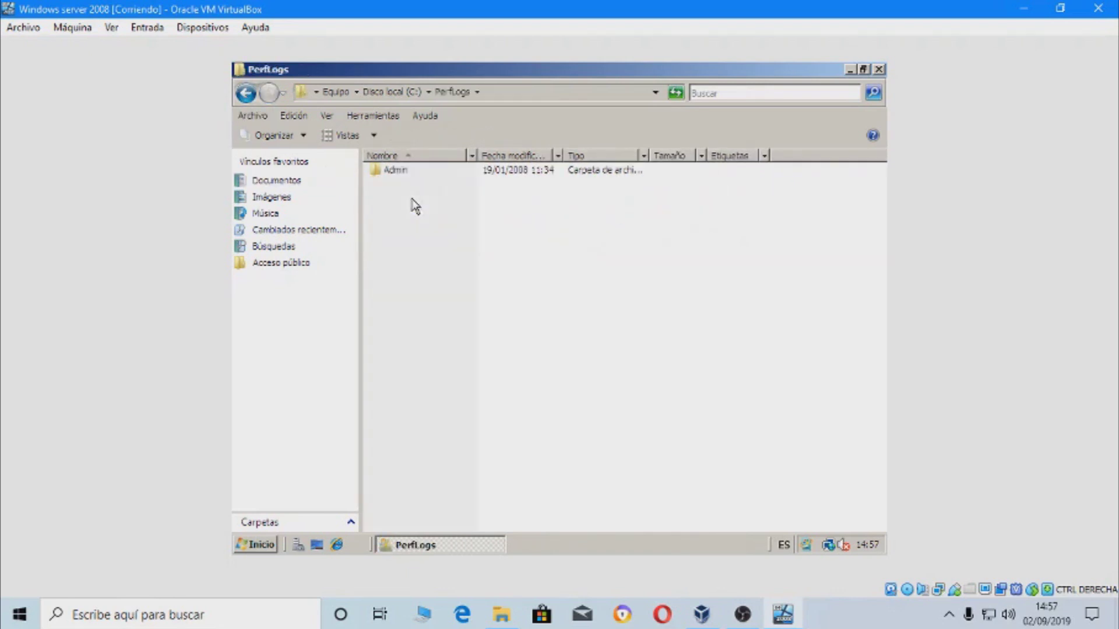
{"action": "left_click", "coordinate": [245, 93]}
- Look through the Windows folder on disk C:, start regedit from it and close the Registry Editor
{"action": "double_click", "coordinate": [399, 227]}
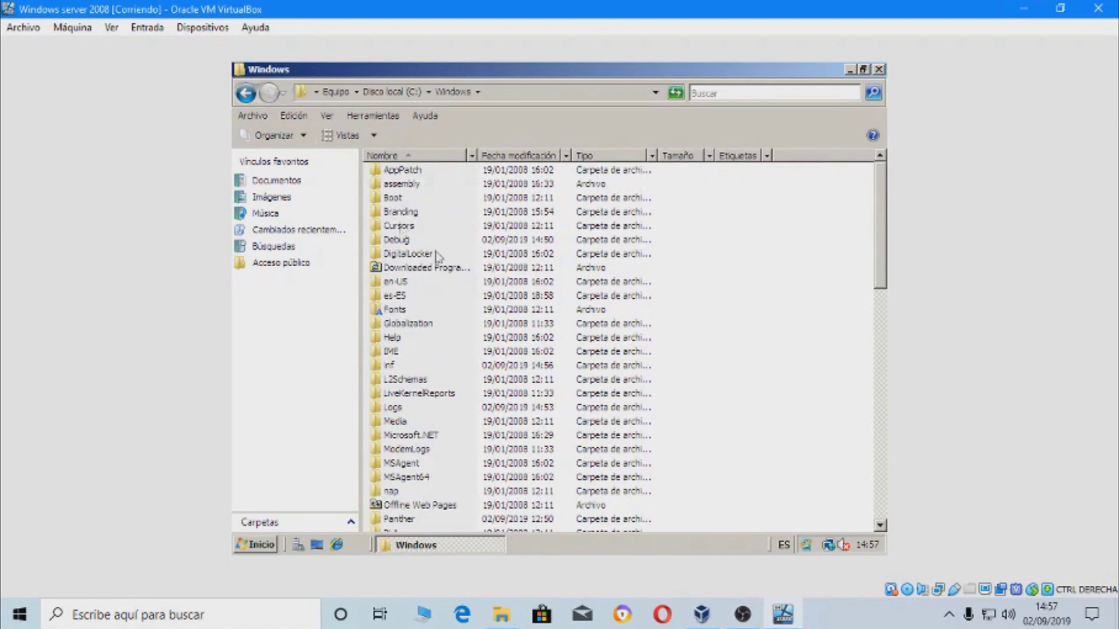
{"action": "scroll", "coordinate": [463, 273], "scroll_direction": "down", "scroll_amount": 2}
{"action": "scroll", "coordinate": [441, 273], "scroll_direction": "down", "scroll_amount": 13}
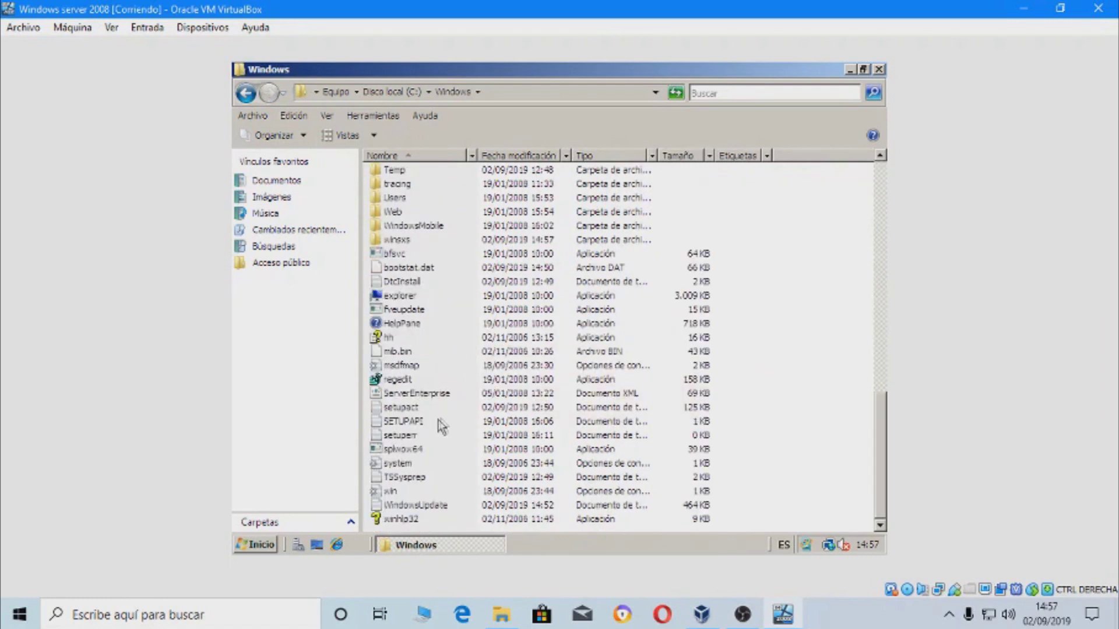
{"action": "double_click", "coordinate": [408, 380]}
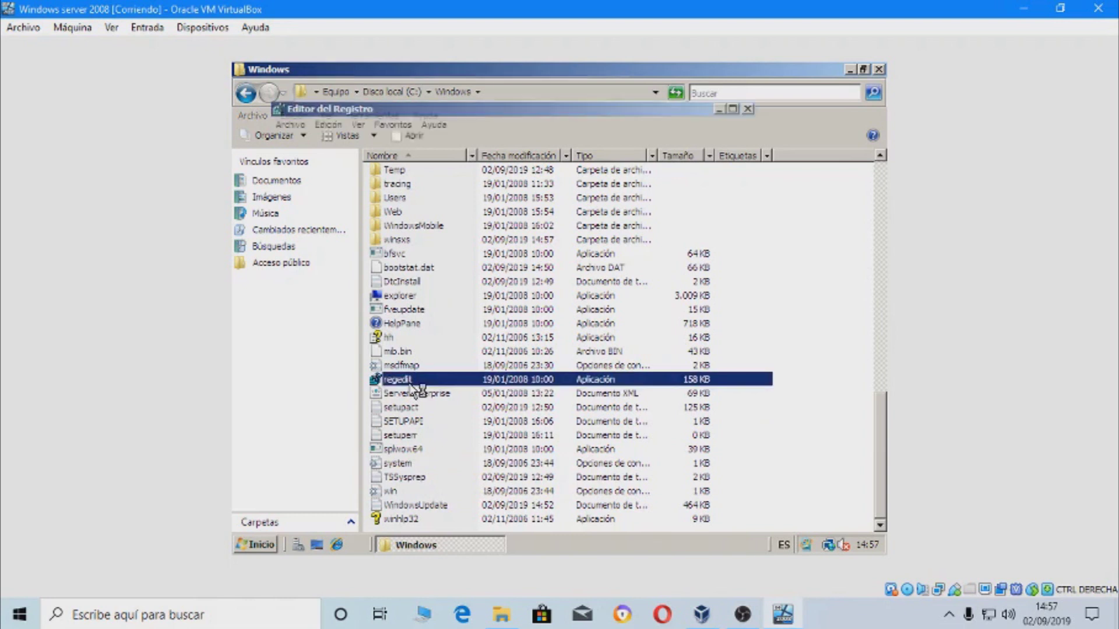
{"action": "left_click", "coordinate": [747, 109]}
- Open the System32 folder inside the Windows folder and look through its subfolders and files
{"action": "scroll", "coordinate": [607, 380], "scroll_direction": "up", "scroll_amount": 2}
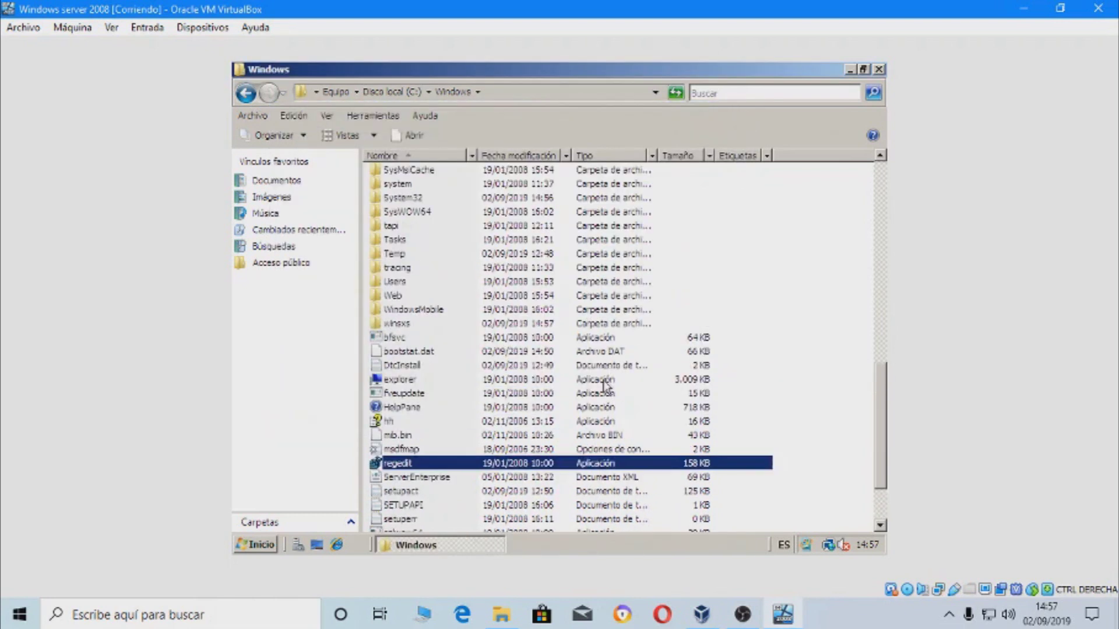
{"action": "scroll", "coordinate": [605, 386], "scroll_direction": "up", "scroll_amount": 2}
{"action": "left_click", "coordinate": [429, 283]}
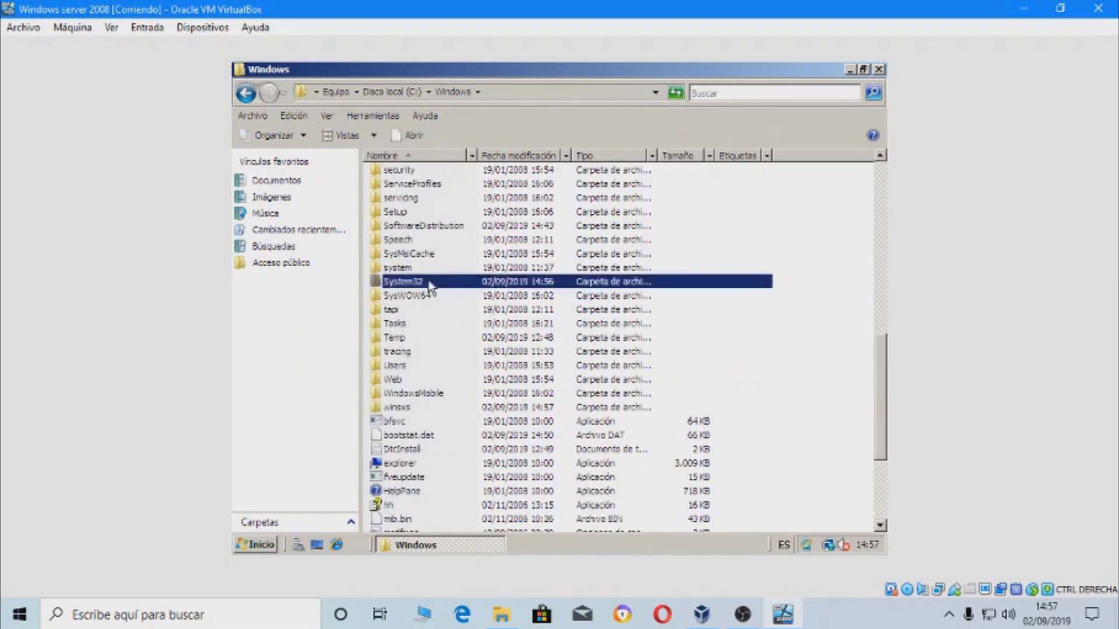
{"action": "double_click", "coordinate": [430, 285]}
{"action": "scroll", "coordinate": [577, 236], "scroll_direction": "down", "scroll_amount": 20}
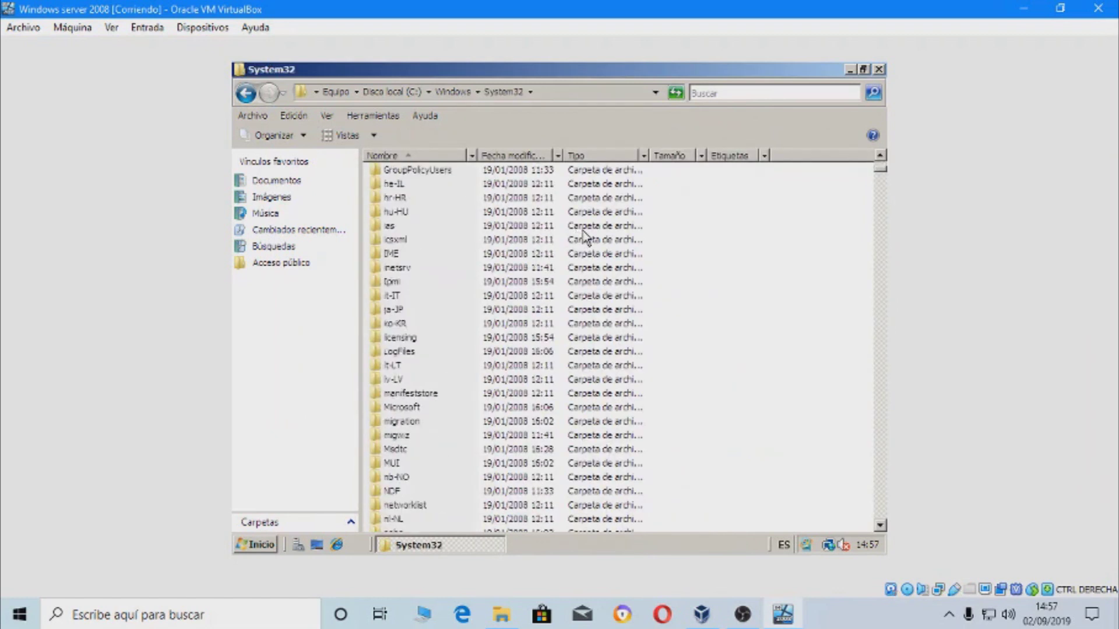
{"action": "scroll", "coordinate": [585, 239], "scroll_direction": "down", "scroll_amount": 20}
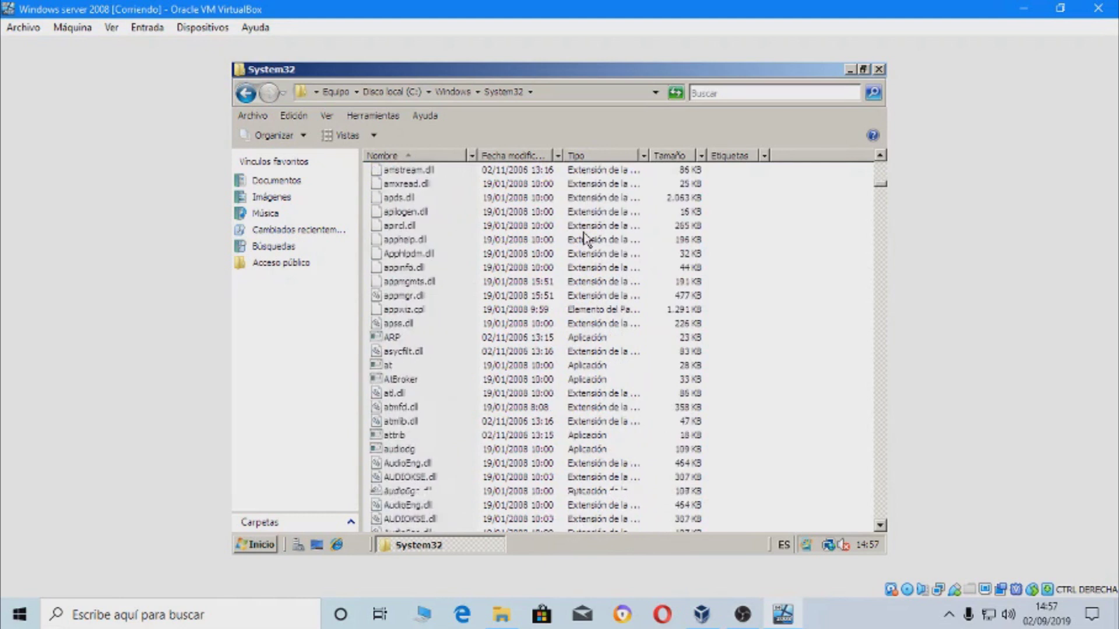
{"action": "scroll", "coordinate": [585, 238], "scroll_direction": "down", "scroll_amount": 20}
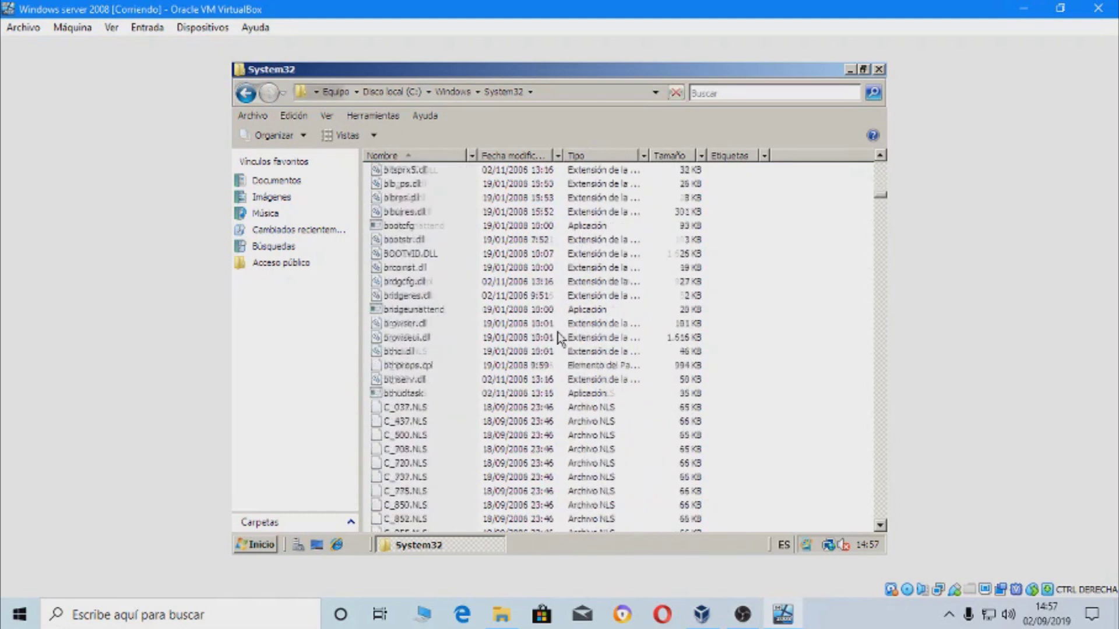
- Look through the System32 file list, view the AdvancedInstallers folder's contents and go back to System32
{"action": "scroll", "coordinate": [559, 341], "scroll_direction": "down", "scroll_amount": 7}
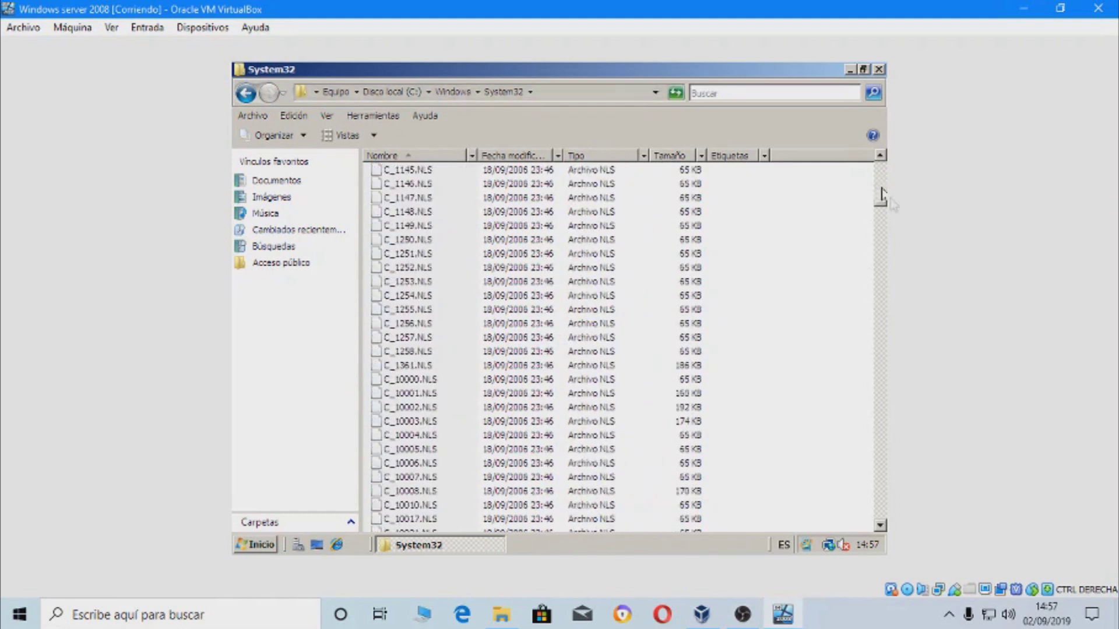
{"action": "left_click_drag", "start_coordinate": [881, 208], "coordinate": [875, 161]}
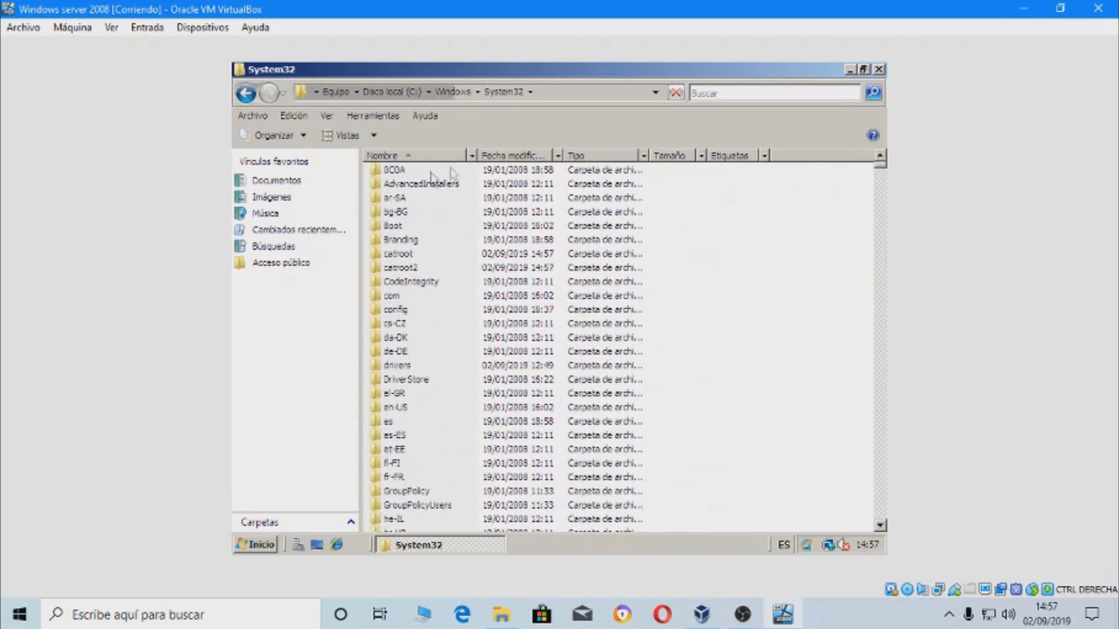
{"action": "double_click", "coordinate": [402, 184]}
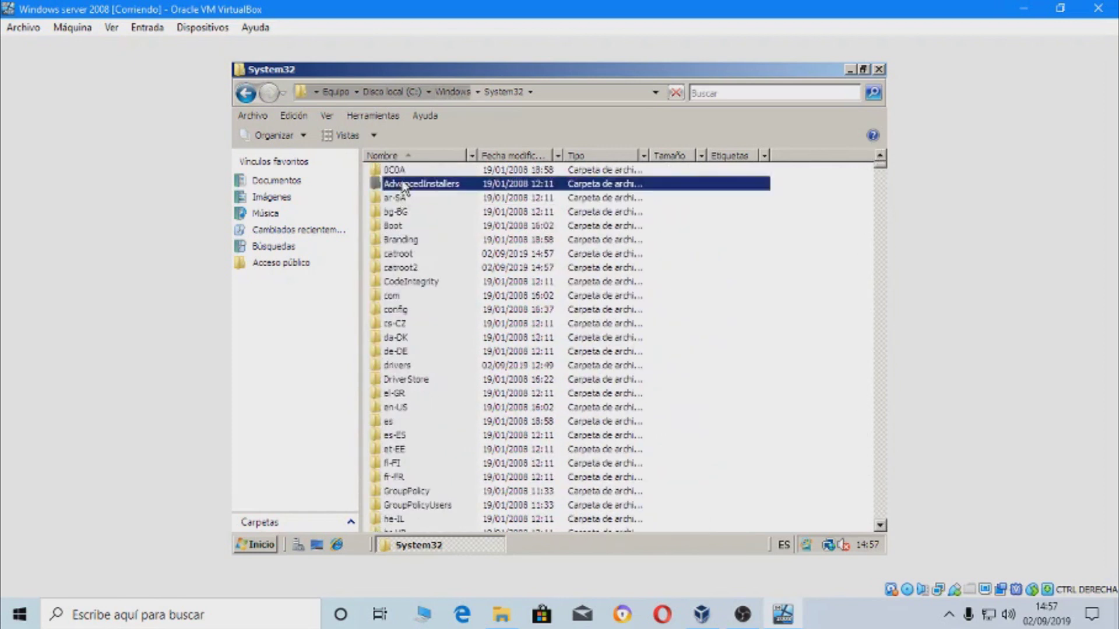
{"action": "left_click", "coordinate": [244, 95]}
- Look through the System32 subfolders, view the contents of the sysprep folder and go back to System32
{"action": "scroll", "coordinate": [408, 221], "scroll_direction": "down", "scroll_amount": 5}
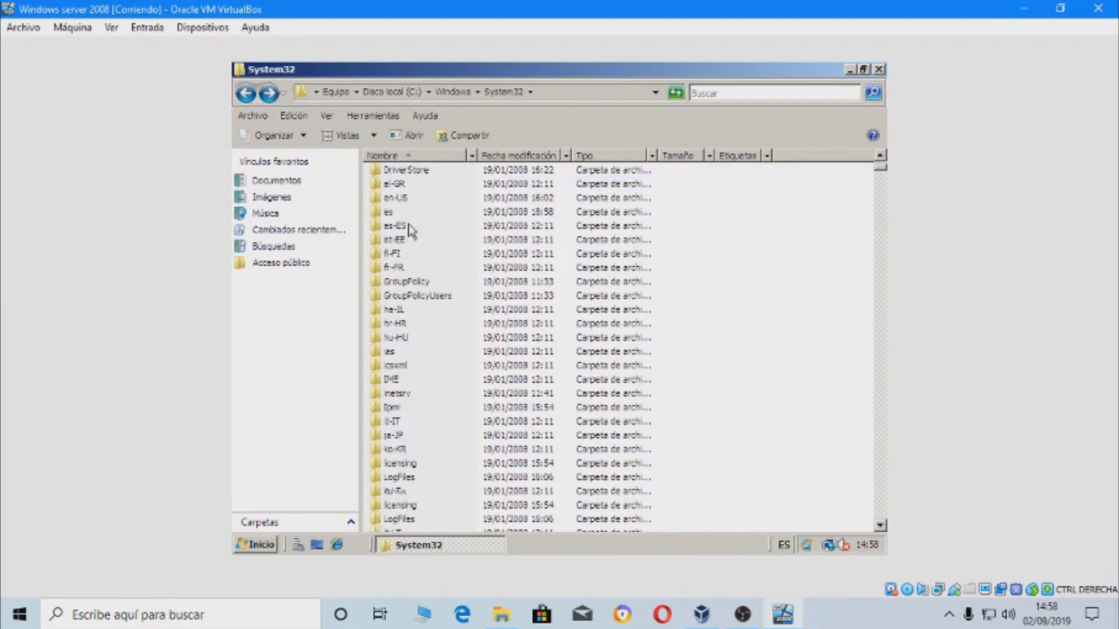
{"action": "scroll", "coordinate": [409, 229], "scroll_direction": "down", "scroll_amount": 4}
{"action": "scroll", "coordinate": [412, 230], "scroll_direction": "down", "scroll_amount": 6}
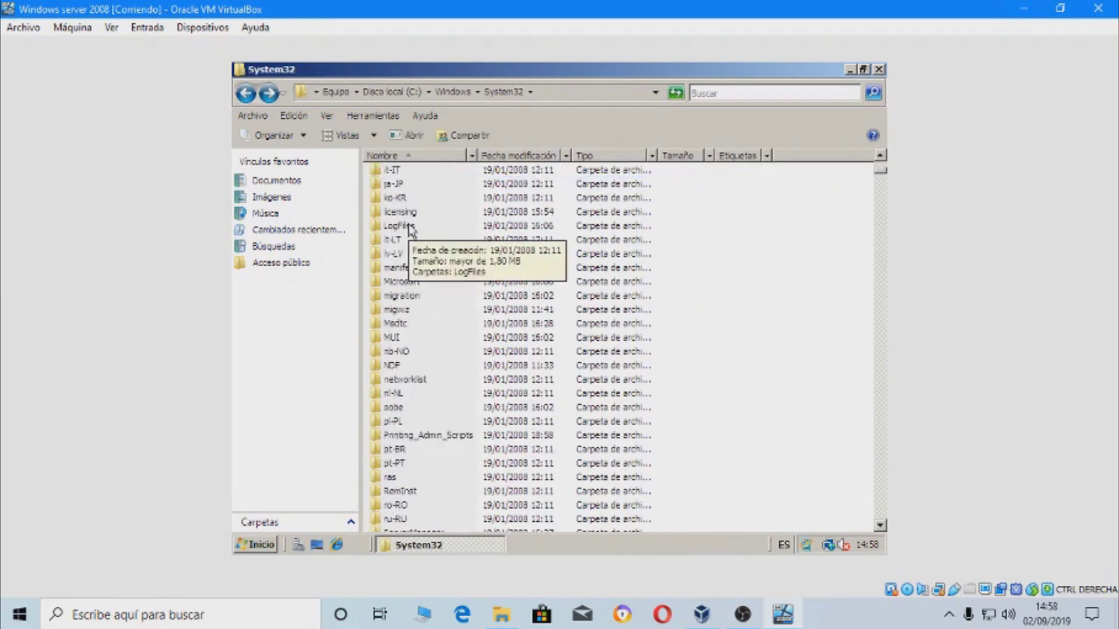
{"action": "scroll", "coordinate": [411, 230], "scroll_direction": "down", "scroll_amount": 4}
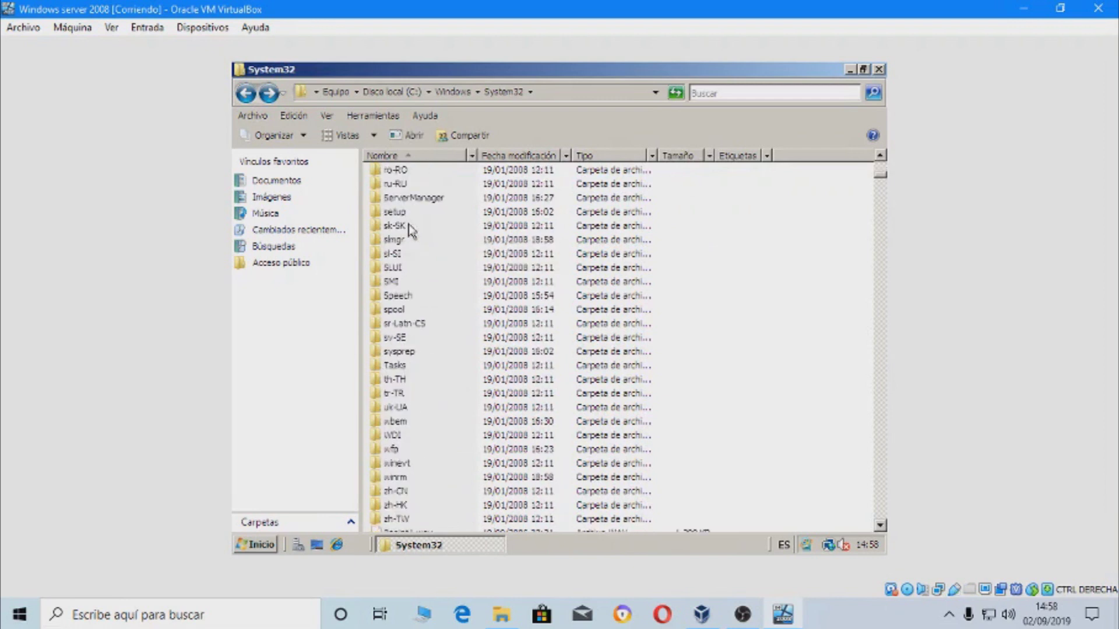
{"action": "double_click", "coordinate": [399, 352]}
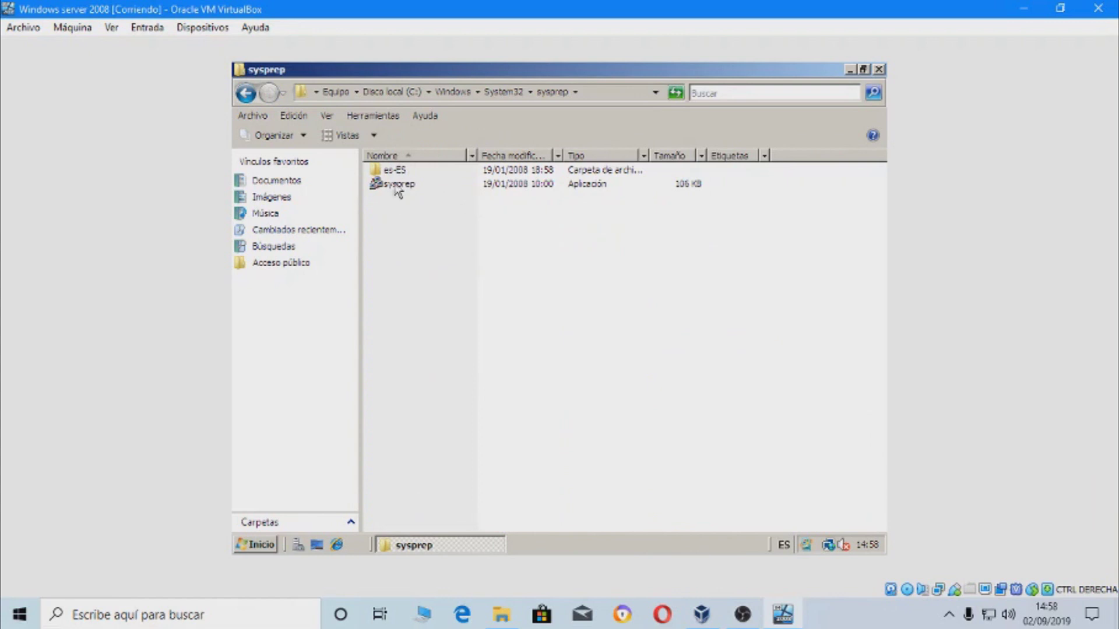
{"action": "left_click", "coordinate": [245, 95]}
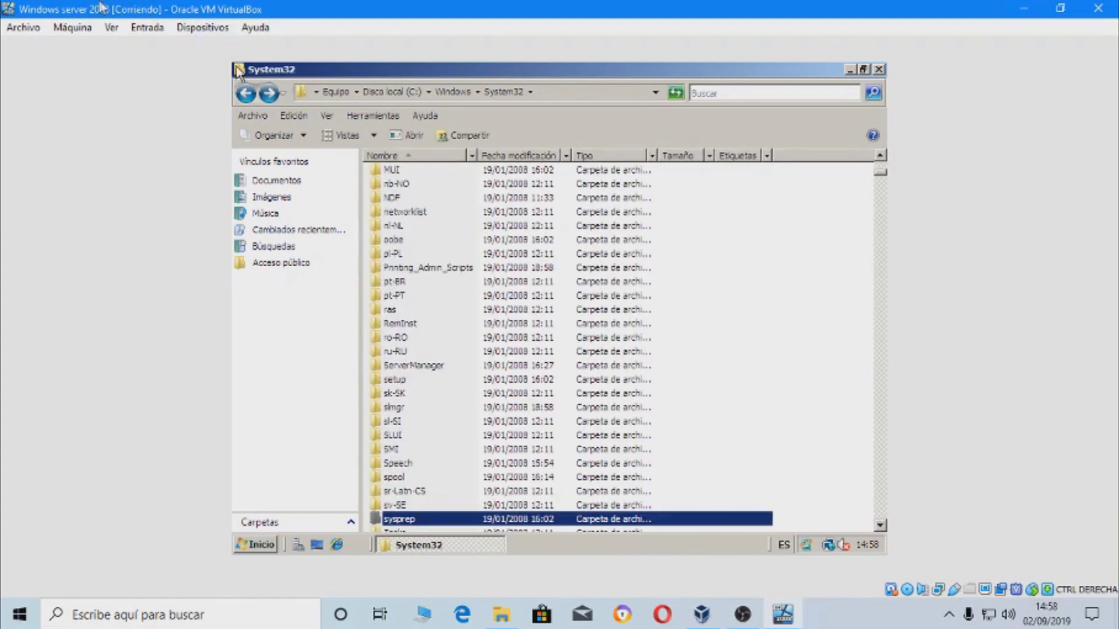
- Open the Microsoft\Windows folder inside System32's Tasks folder, view its Bluetooth folder and go back
{"action": "scroll", "coordinate": [473, 366], "scroll_direction": "down", "scroll_amount": 3}
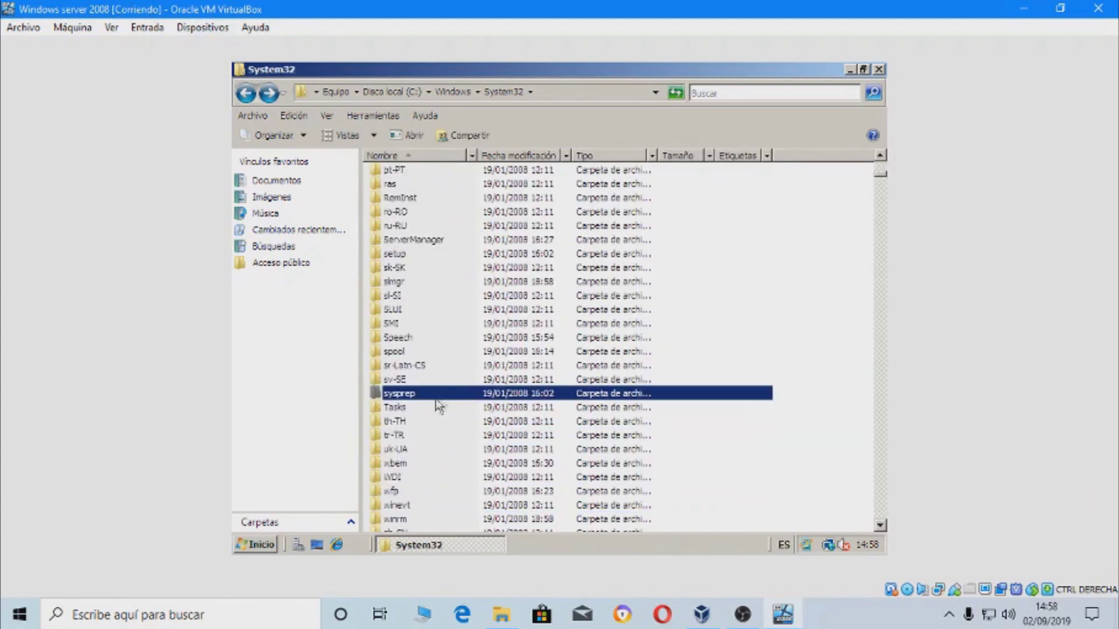
{"action": "double_click", "coordinate": [420, 407]}
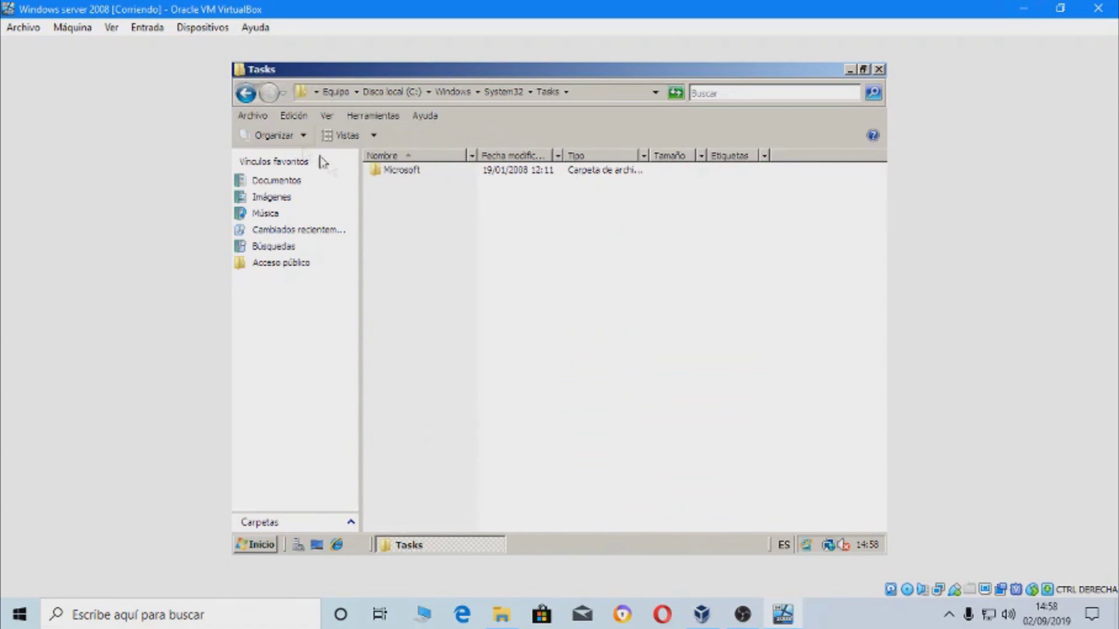
{"action": "double_click", "coordinate": [434, 171]}
{"action": "left_click", "coordinate": [414, 171]}
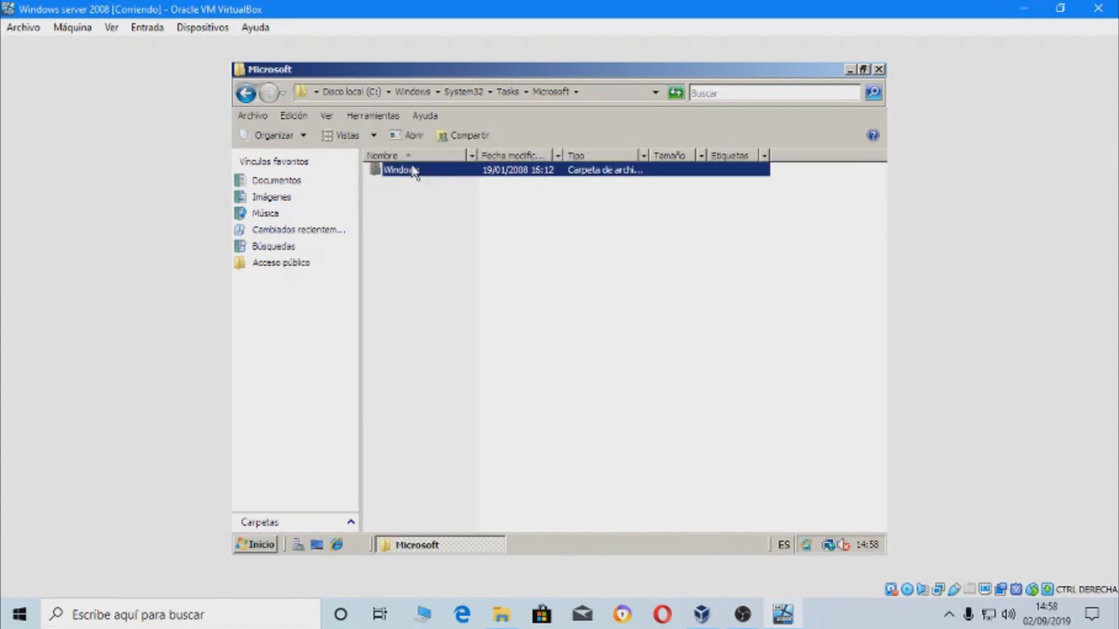
{"action": "double_click", "coordinate": [410, 172]}
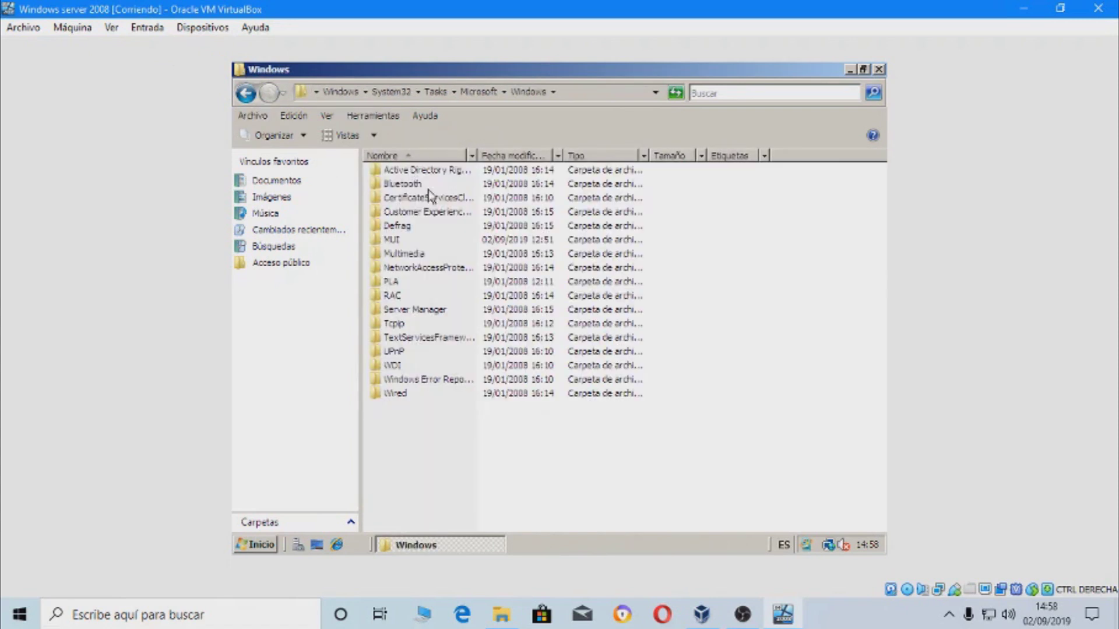
{"action": "double_click", "coordinate": [405, 183]}
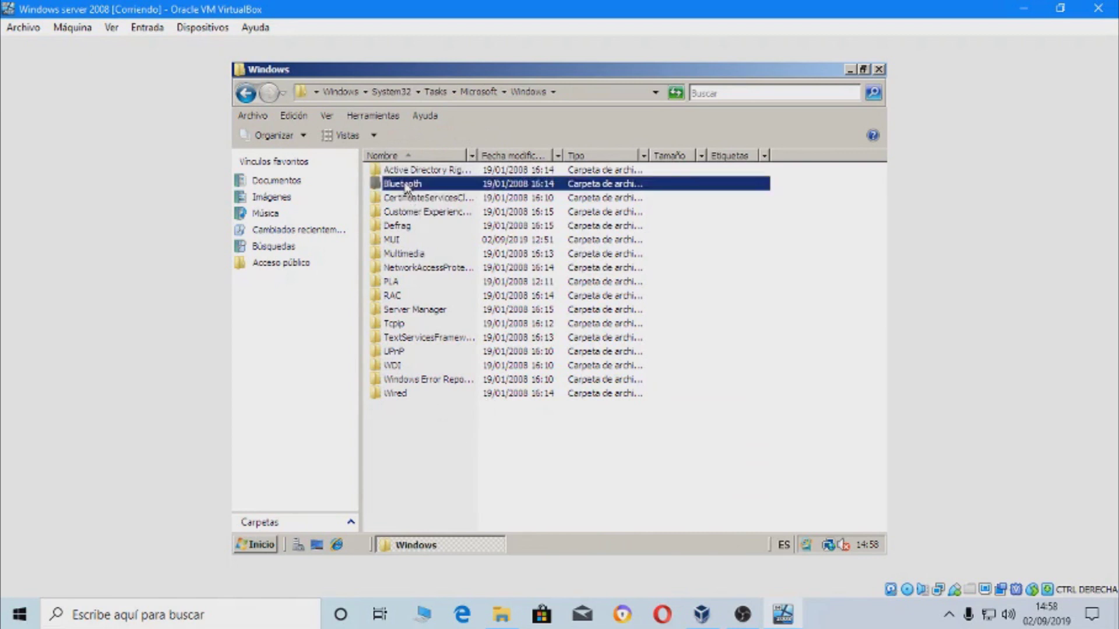
{"action": "left_click", "coordinate": [247, 95]}
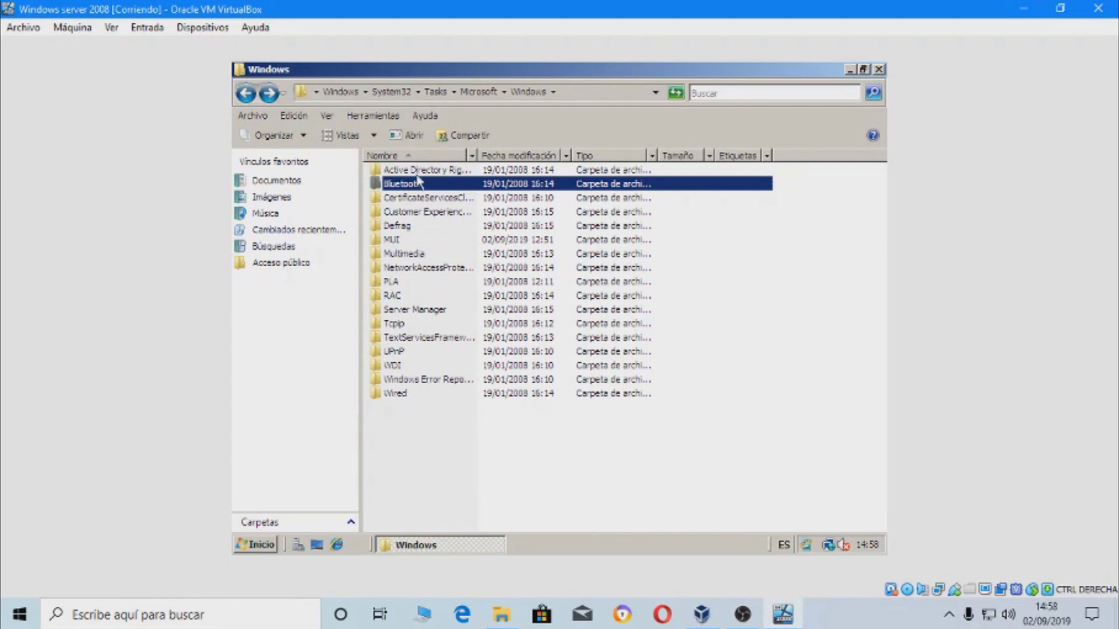
{"action": "left_click", "coordinate": [405, 436]}
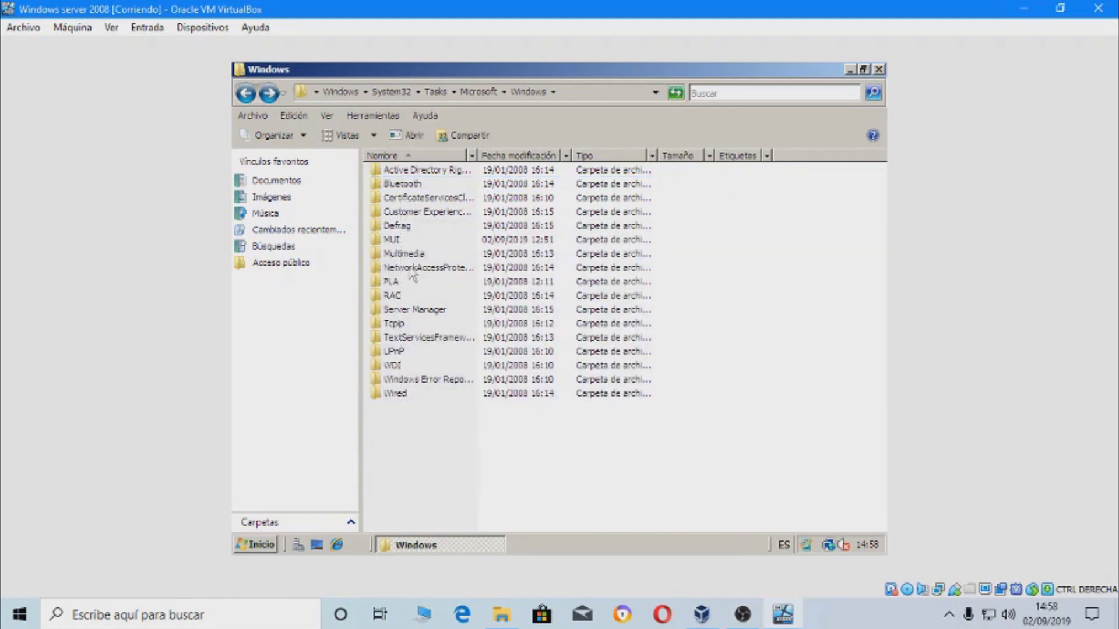
- Return to the Windows folder on disk C:, view the contents of its system folder and go back
{"action": "left_click", "coordinate": [246, 94]}
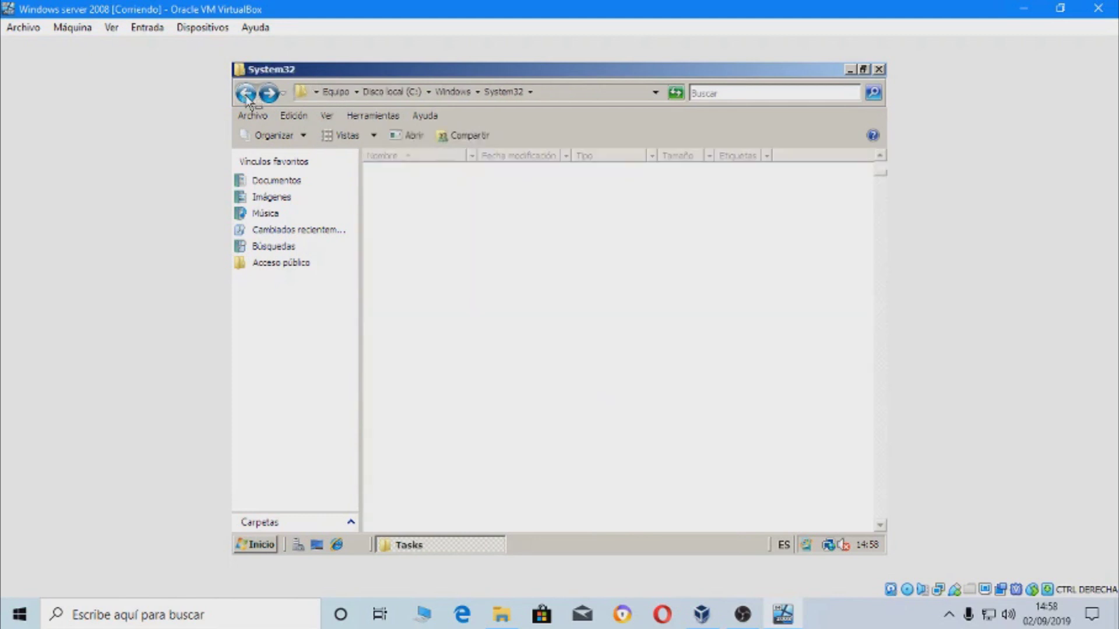
{"action": "left_click", "coordinate": [246, 94]}
{"action": "scroll", "coordinate": [561, 258], "scroll_direction": "down", "scroll_amount": 4}
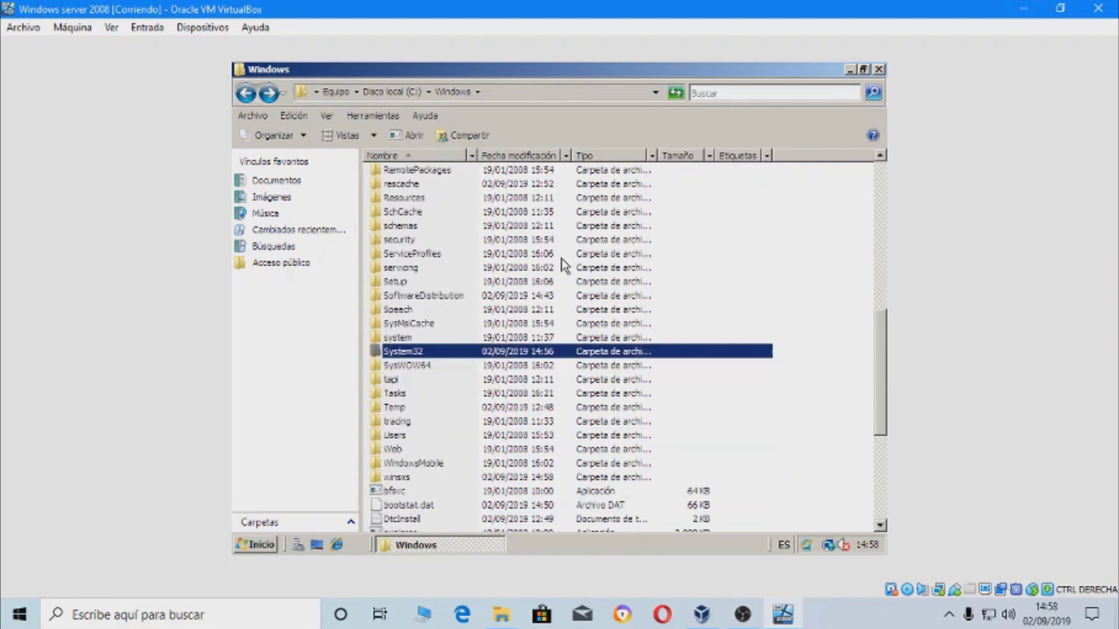
{"action": "double_click", "coordinate": [403, 337]}
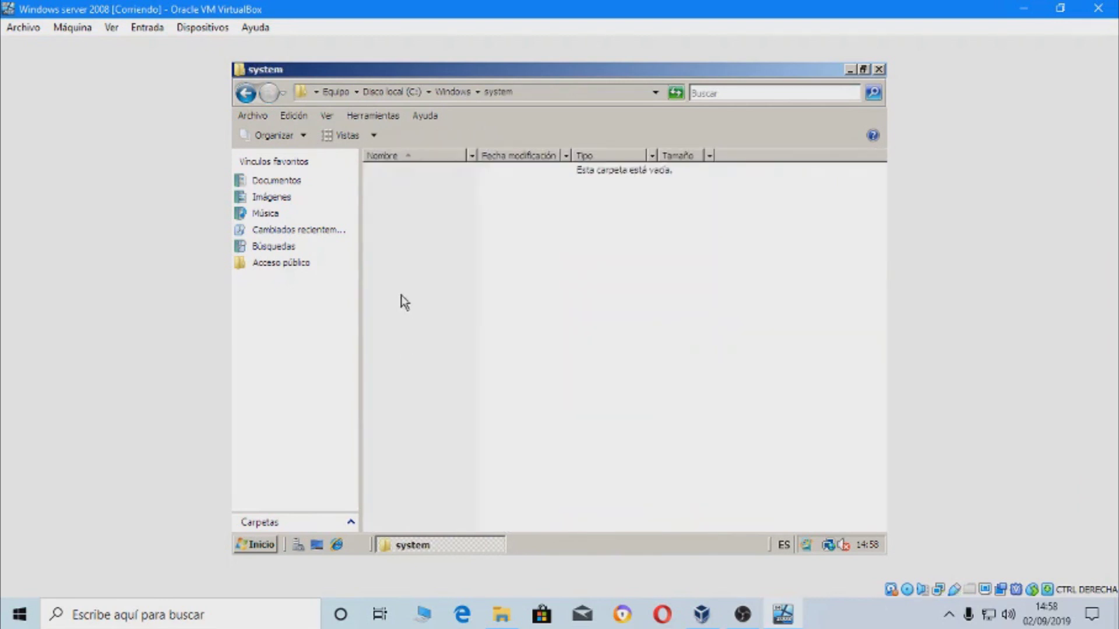
{"action": "key", "text": "BackSpace"}
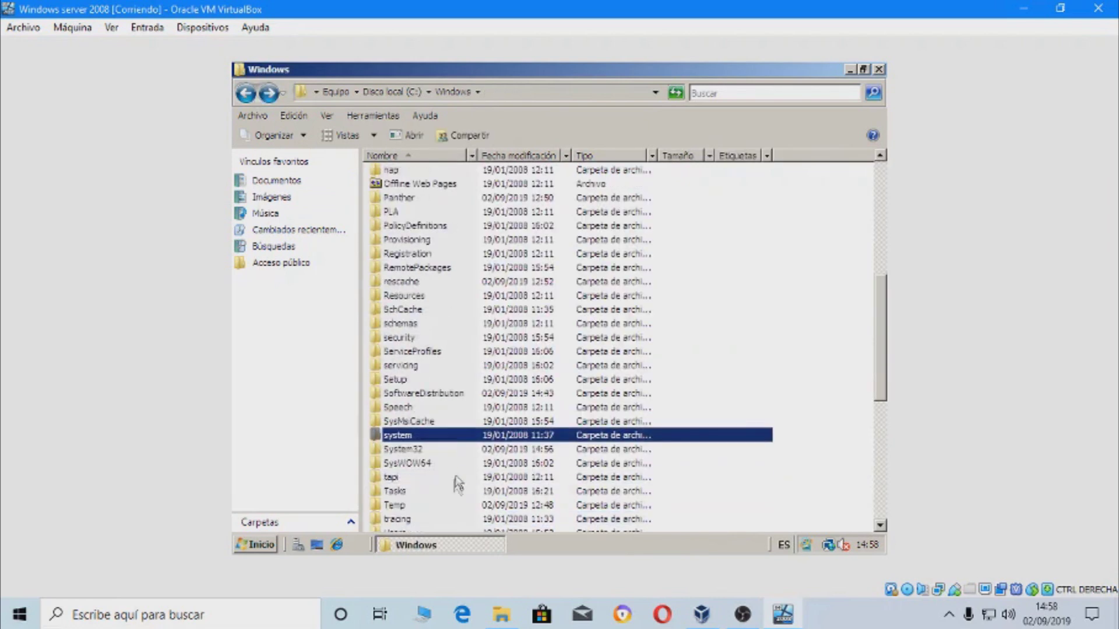
- Browse from System32 through Microsoft, Protect and S-1-5-18 to the User folder, and close the Explorer window
{"action": "double_click", "coordinate": [412, 454]}
{"action": "scroll", "coordinate": [464, 250], "scroll_direction": "down", "scroll_amount": 2}
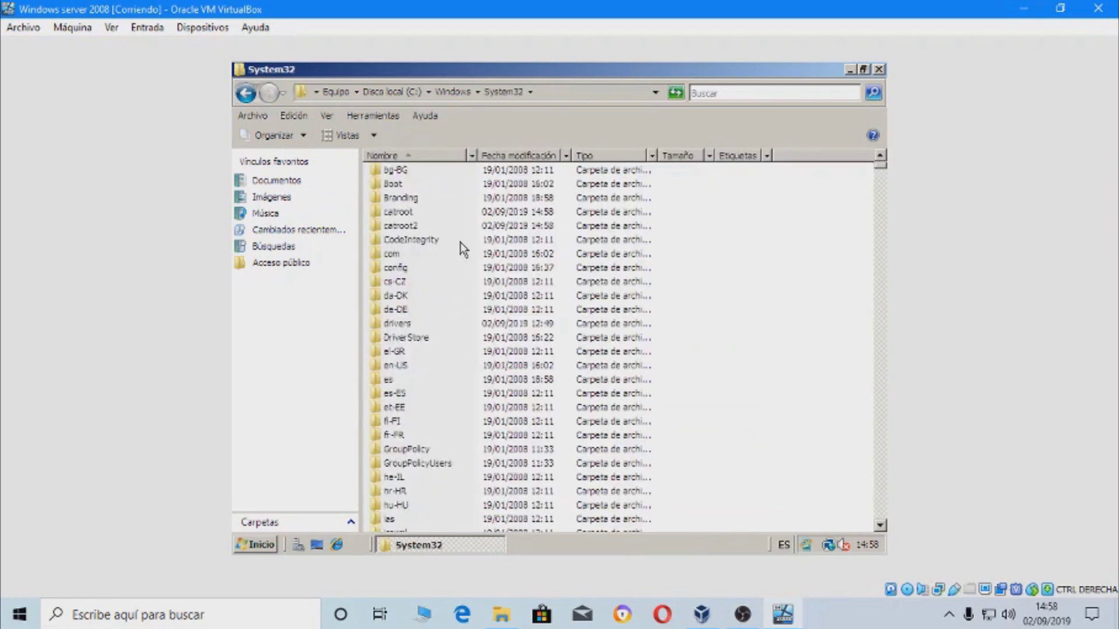
{"action": "scroll", "coordinate": [464, 250], "scroll_direction": "down", "scroll_amount": 5}
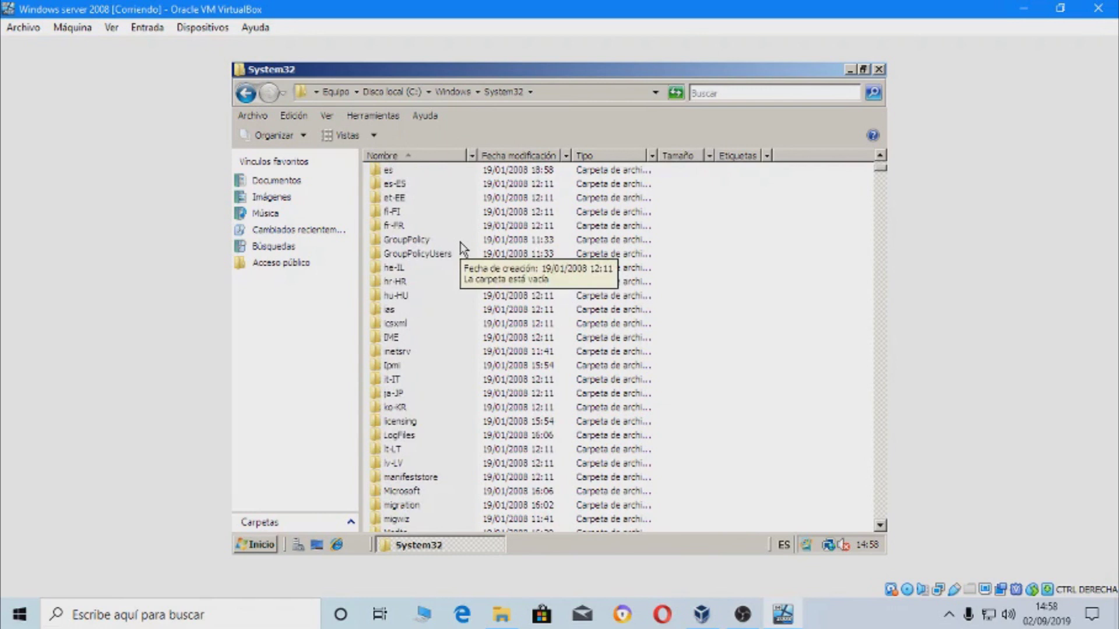
{"action": "scroll", "coordinate": [431, 303], "scroll_direction": "down", "scroll_amount": 1}
{"action": "double_click", "coordinate": [415, 408]}
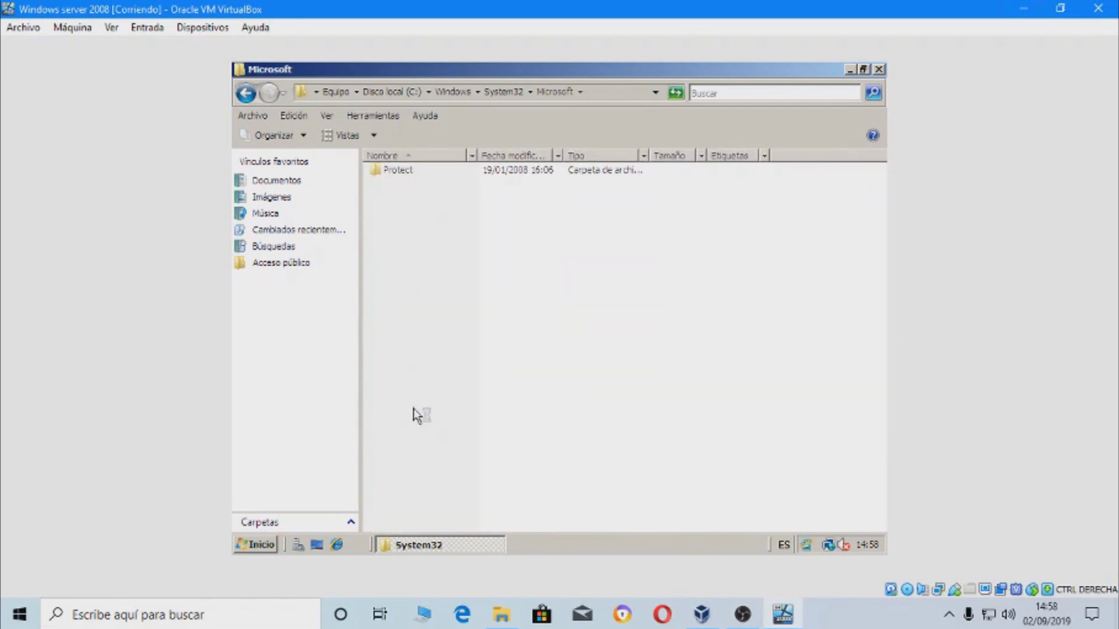
{"action": "double_click", "coordinate": [408, 170]}
{"action": "double_click", "coordinate": [408, 172]}
{"action": "left_click", "coordinate": [408, 173]}
{"action": "double_click", "coordinate": [405, 172]}
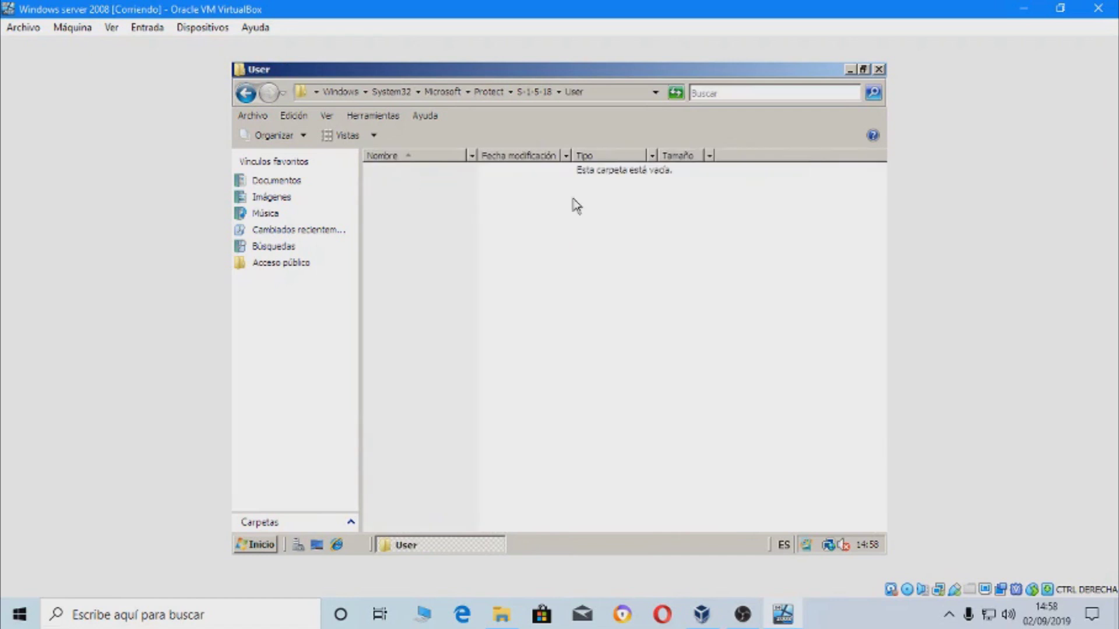
{"action": "left_click", "coordinate": [878, 70]}
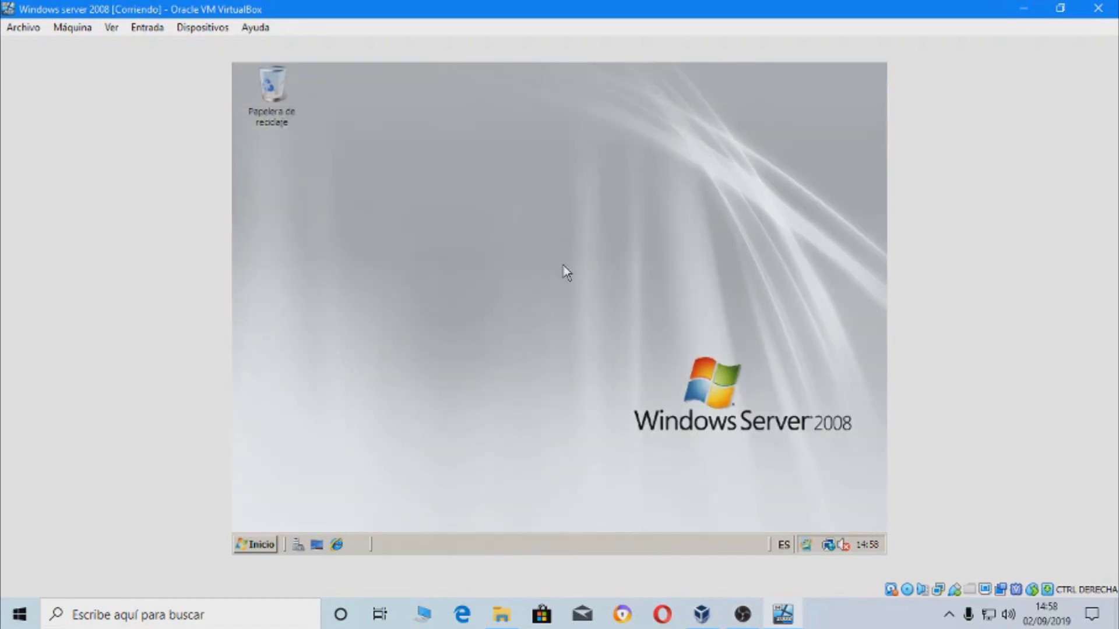
- View the Windows Update and Programas y características pages of the Panel de control in turn, going back after each
{"action": "left_click", "coordinate": [255, 544]}
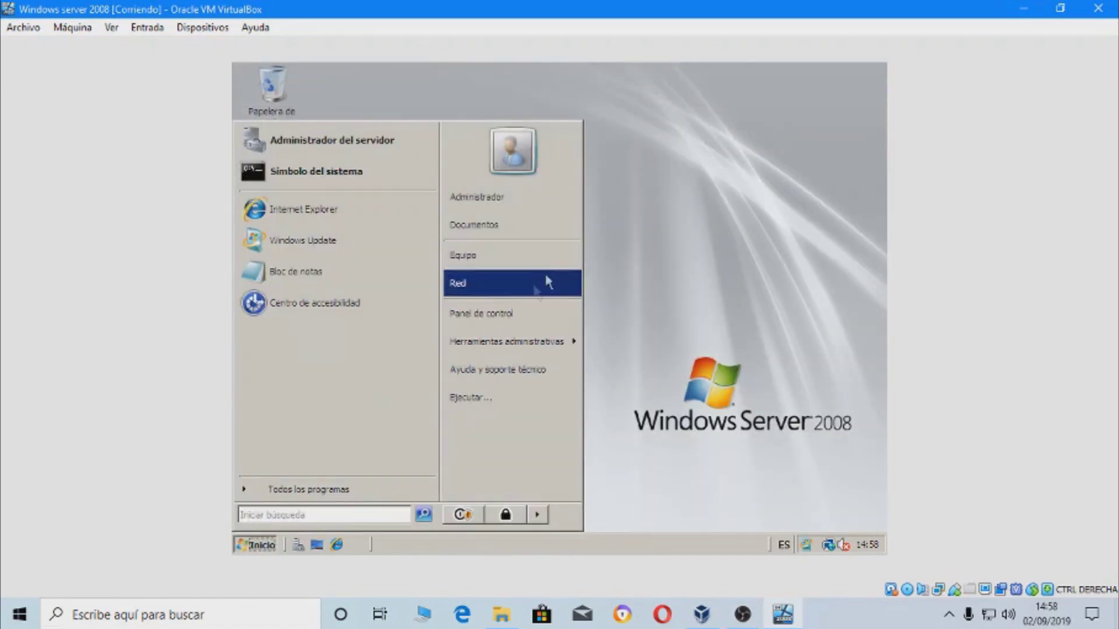
{"action": "left_click", "coordinate": [499, 325]}
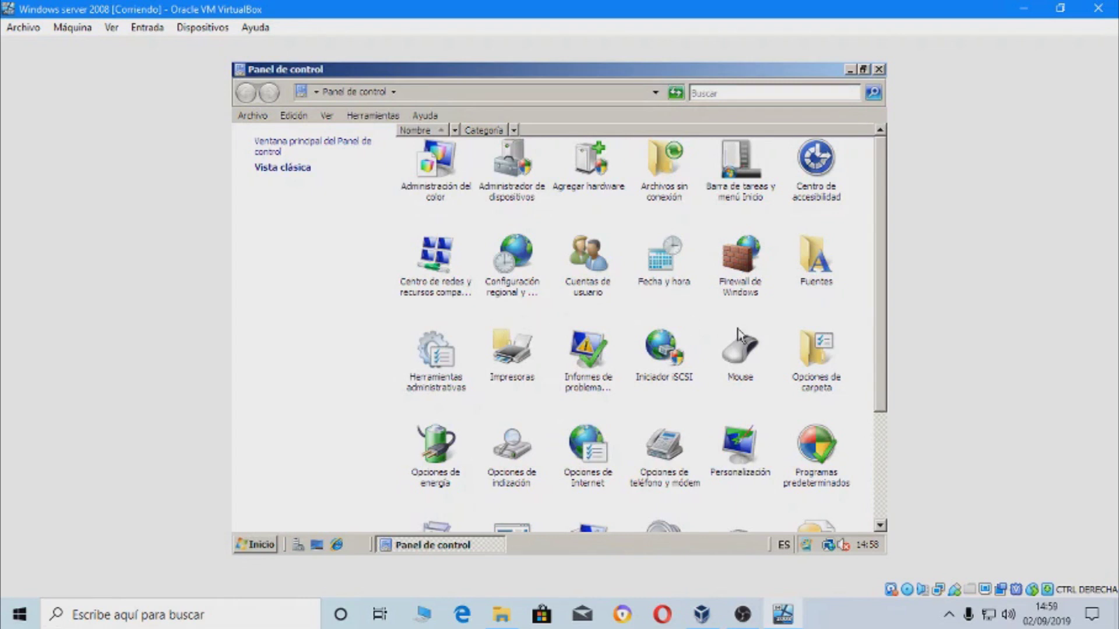
{"action": "scroll", "coordinate": [728, 350], "scroll_direction": "down", "scroll_amount": 3}
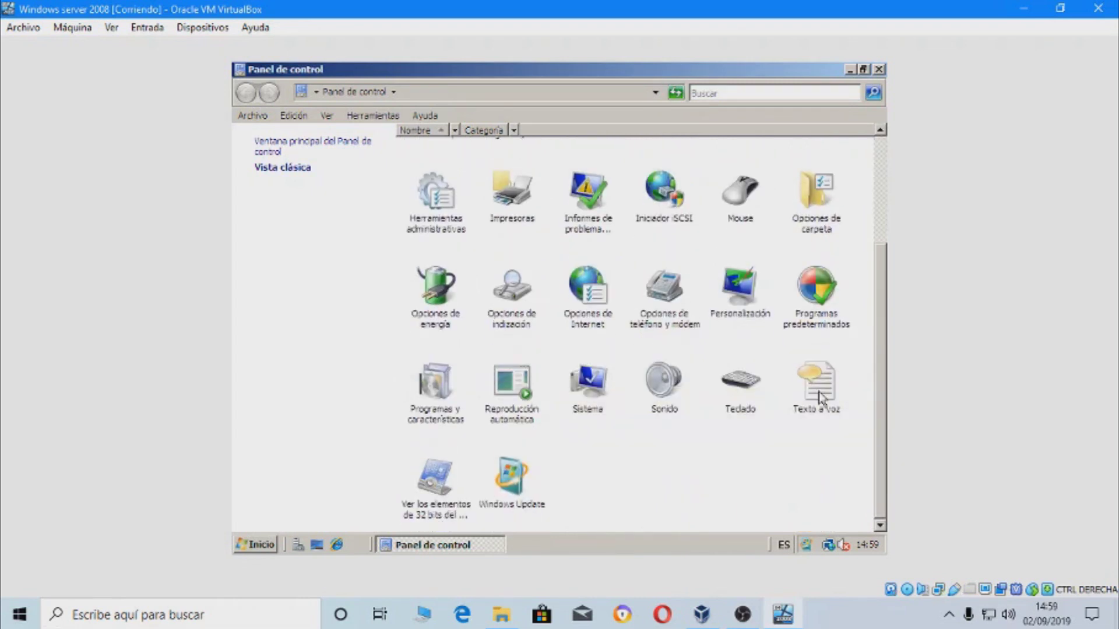
{"action": "double_click", "coordinate": [494, 500]}
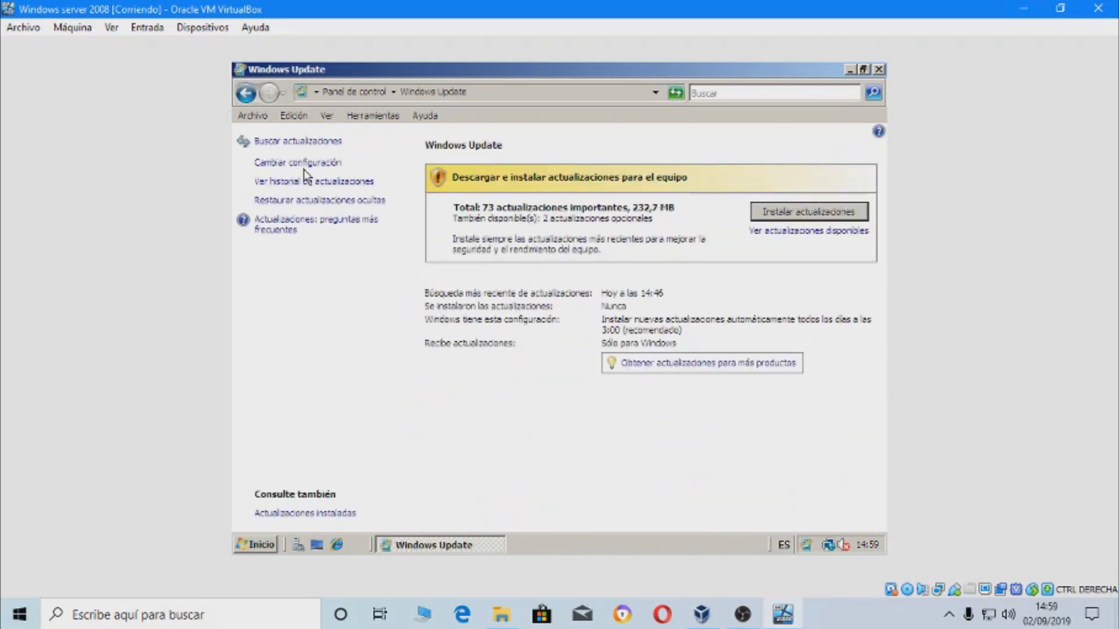
{"action": "key", "text": "alt+Left"}
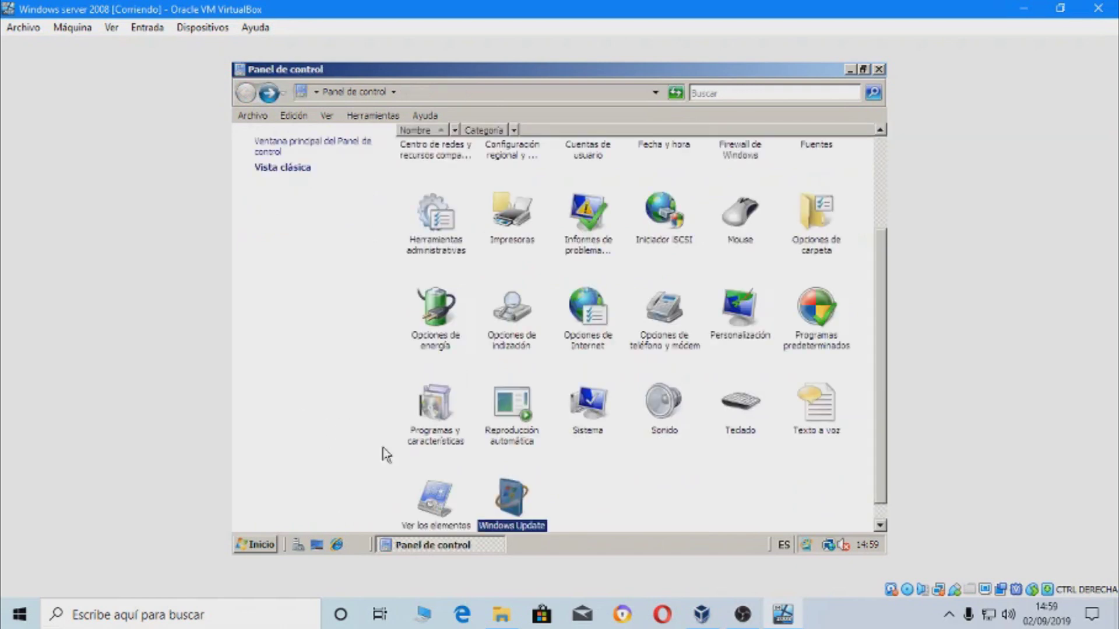
{"action": "double_click", "coordinate": [442, 420]}
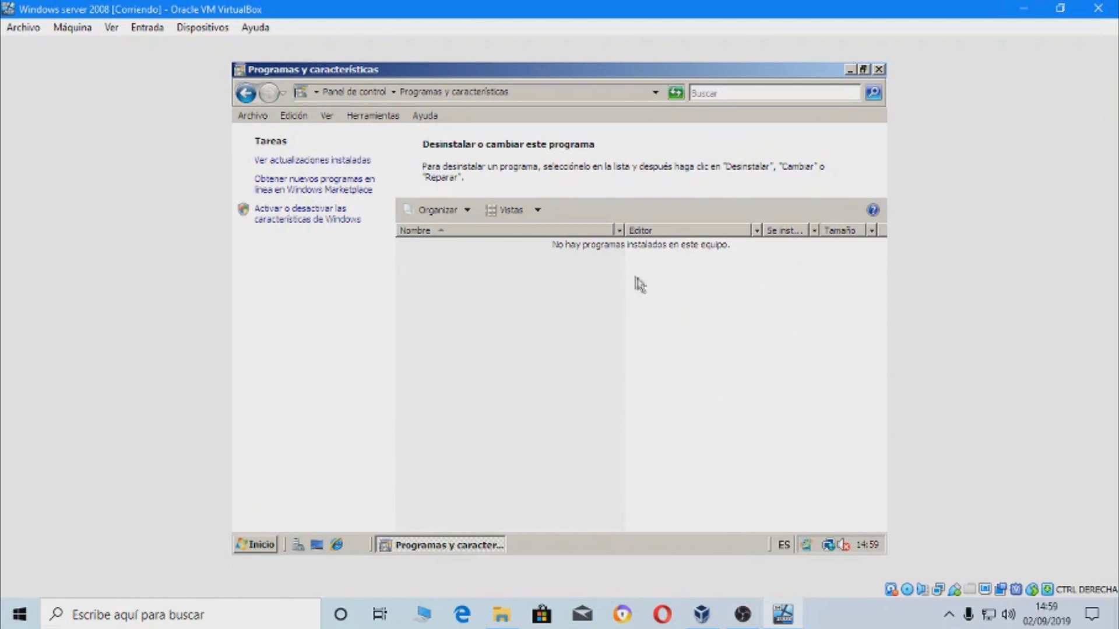
{"action": "left_click", "coordinate": [247, 94]}
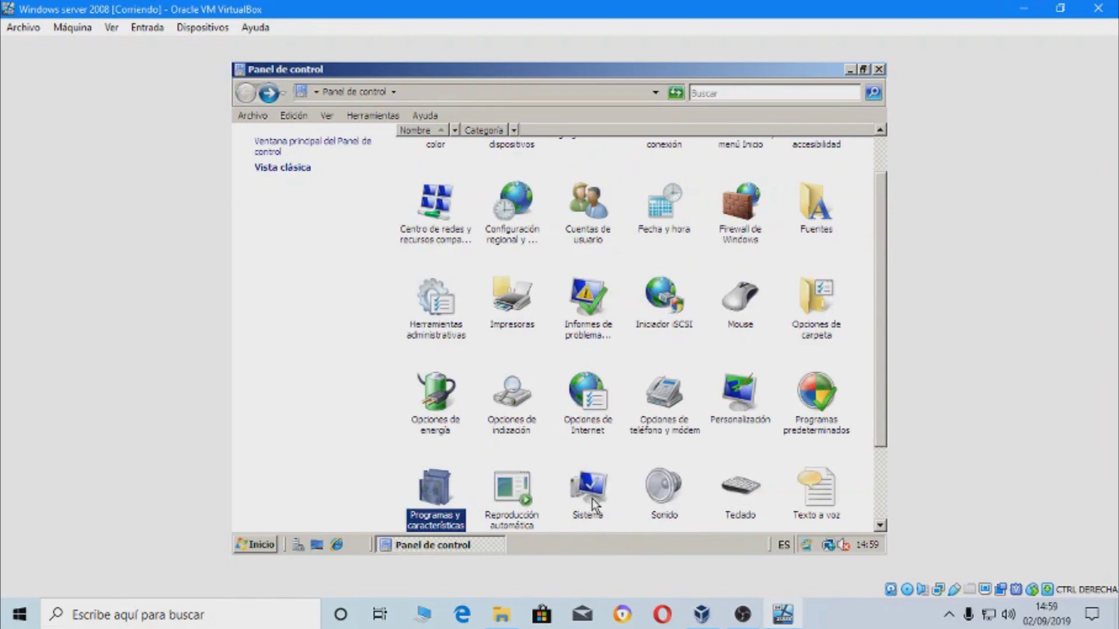
- Enable the Windows audio service through the Sonido settings and view the sound scheme options
{"action": "double_click", "coordinate": [659, 493]}
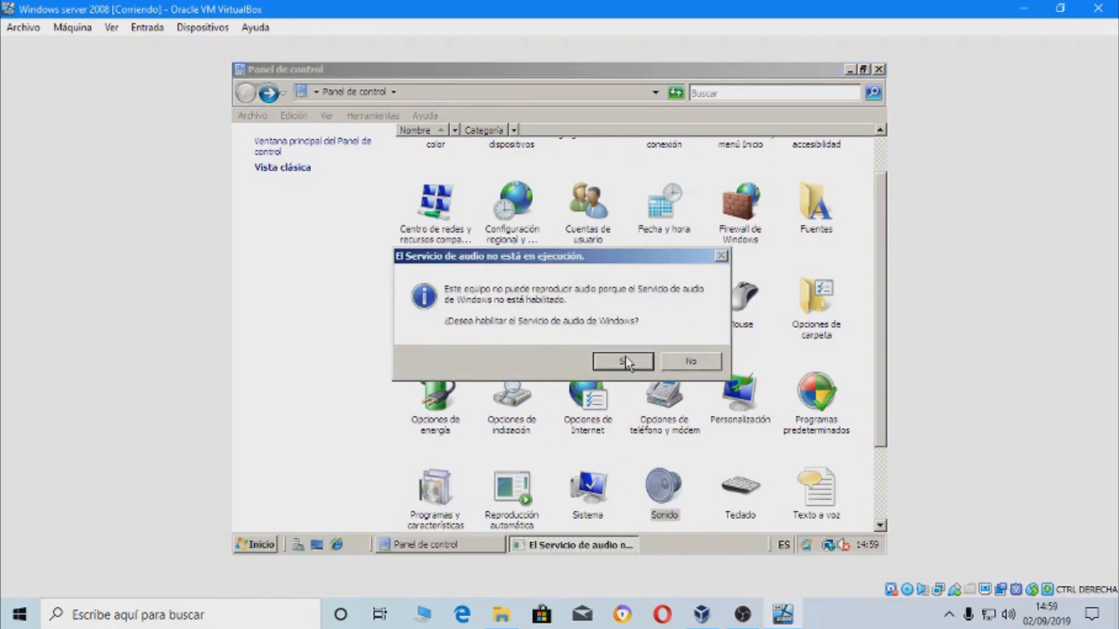
{"action": "left_click", "coordinate": [623, 364]}
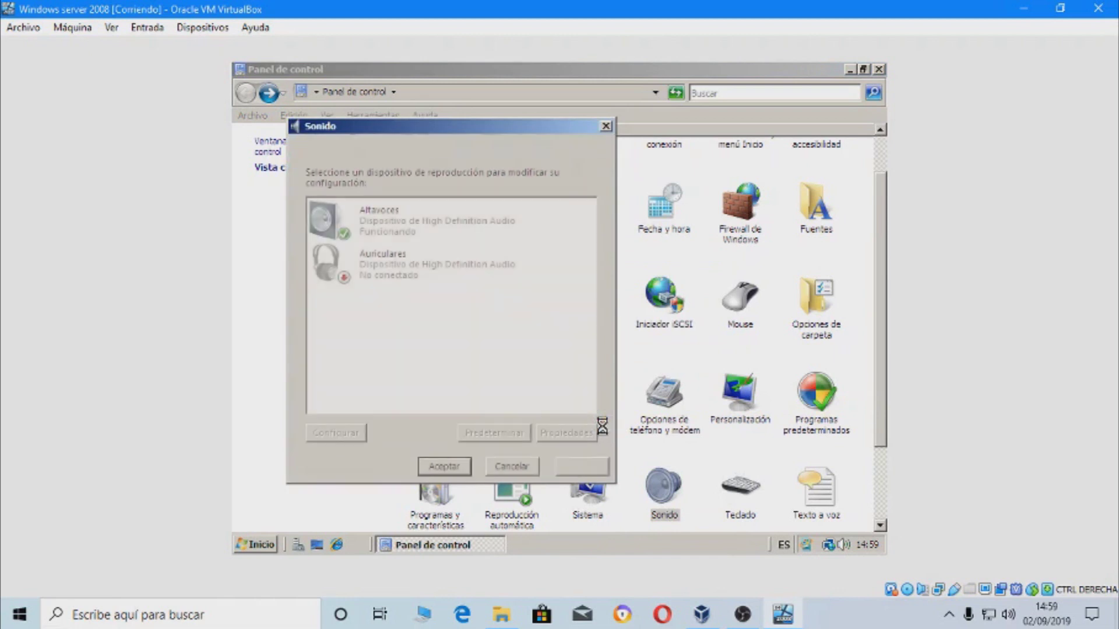
{"action": "left_click", "coordinate": [355, 211]}
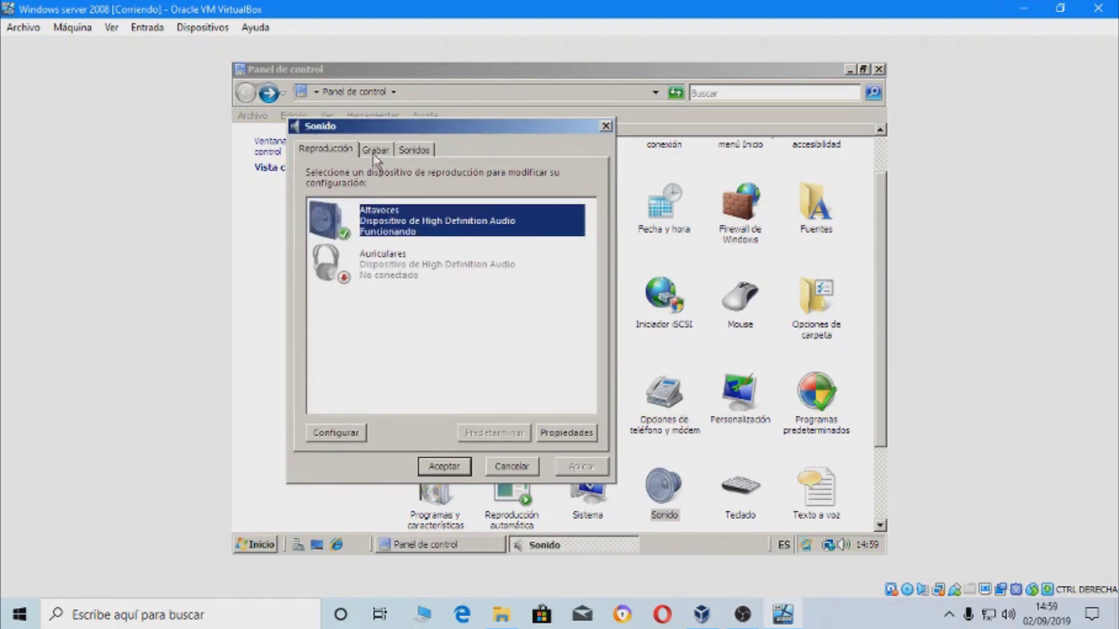
{"action": "left_click", "coordinate": [412, 149]}
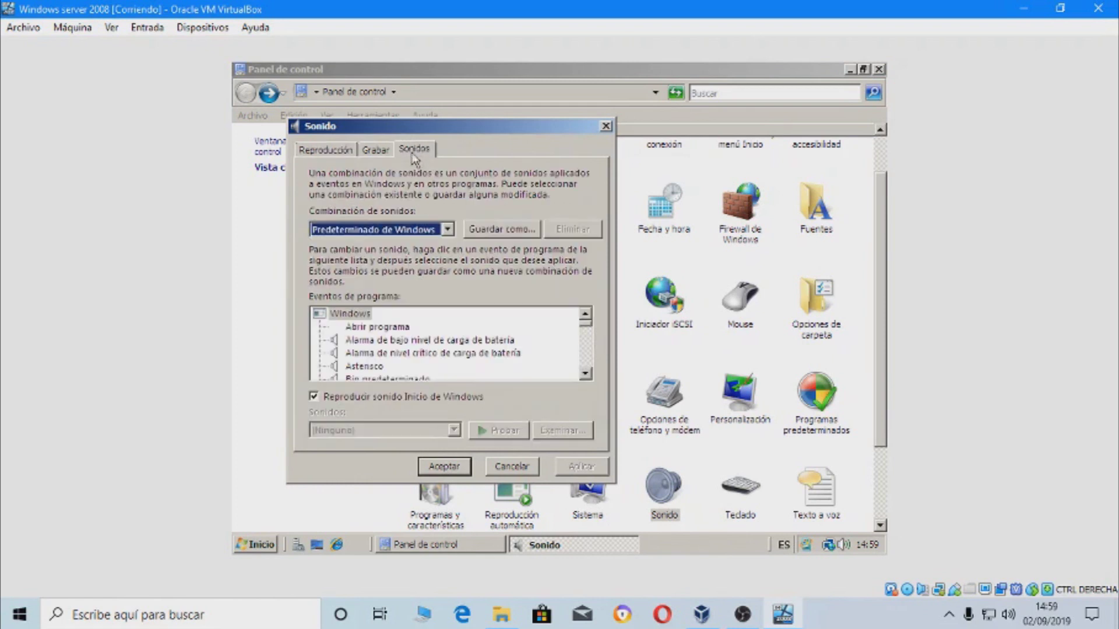
- Browse the Windows program events and play the sound assigned to Cierre de sesión de Windows
{"action": "left_click", "coordinate": [386, 326]}
{"action": "scroll", "coordinate": [466, 373], "scroll_direction": "down", "scroll_amount": 1}
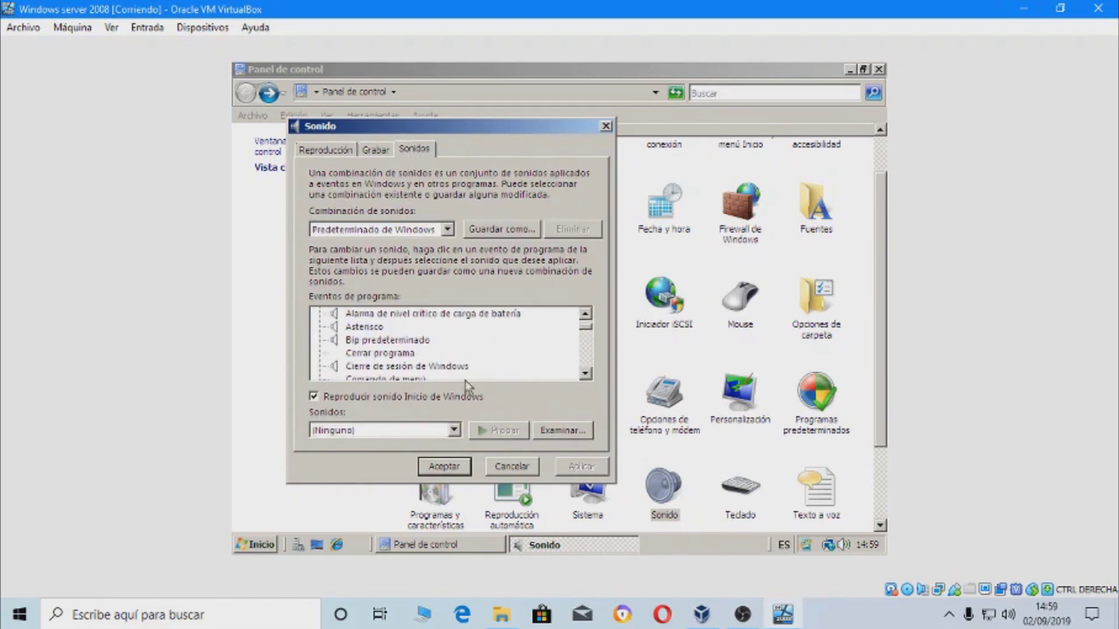
{"action": "scroll", "coordinate": [395, 373], "scroll_direction": "down", "scroll_amount": 2}
{"action": "scroll", "coordinate": [391, 355], "scroll_direction": "up", "scroll_amount": 2}
{"action": "left_click", "coordinate": [377, 368]}
{"action": "left_click", "coordinate": [506, 437]}
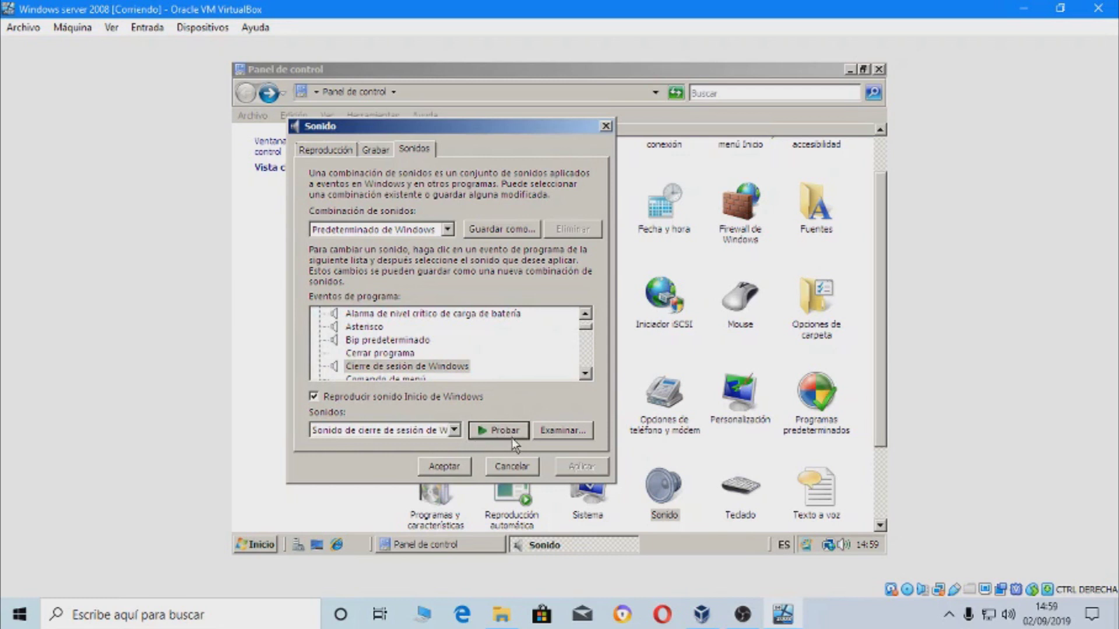
- Check which sound is assigned to the Maximizar program event
{"action": "left_click", "coordinate": [590, 375]}
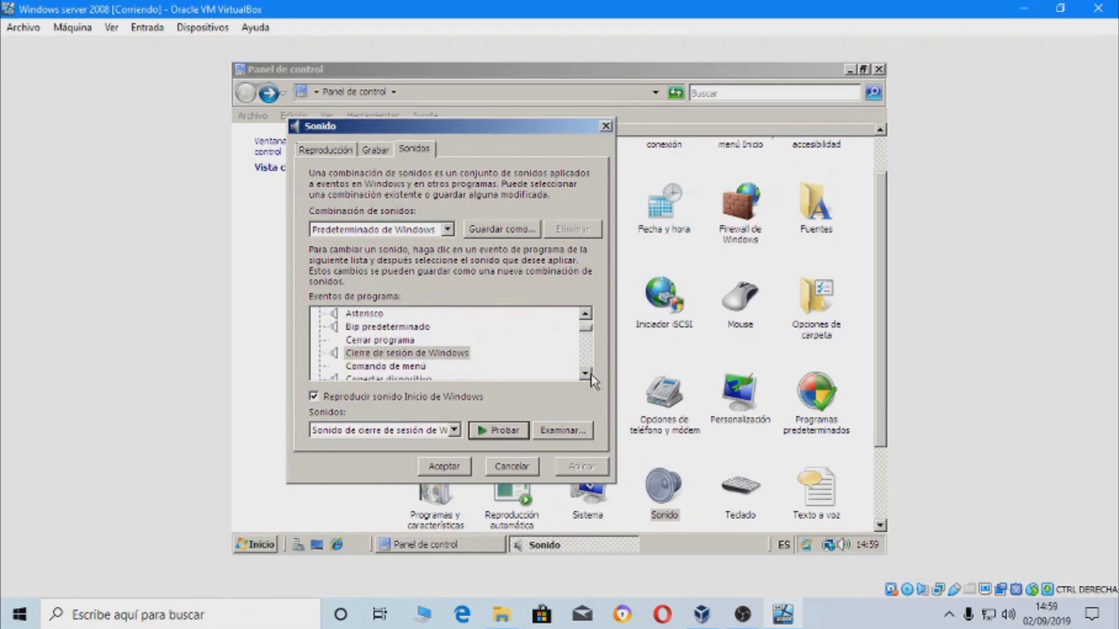
{"action": "left_click", "coordinate": [590, 375]}
{"action": "left_click", "coordinate": [589, 375]}
{"action": "left_click", "coordinate": [589, 375]}
{"action": "left_click", "coordinate": [589, 375]}
{"action": "left_click", "coordinate": [589, 375]}
{"action": "left_click", "coordinate": [589, 375]}
{"action": "left_click", "coordinate": [590, 374]}
{"action": "left_click", "coordinate": [589, 375]}
{"action": "left_click", "coordinate": [589, 375]}
{"action": "left_click", "coordinate": [589, 374]}
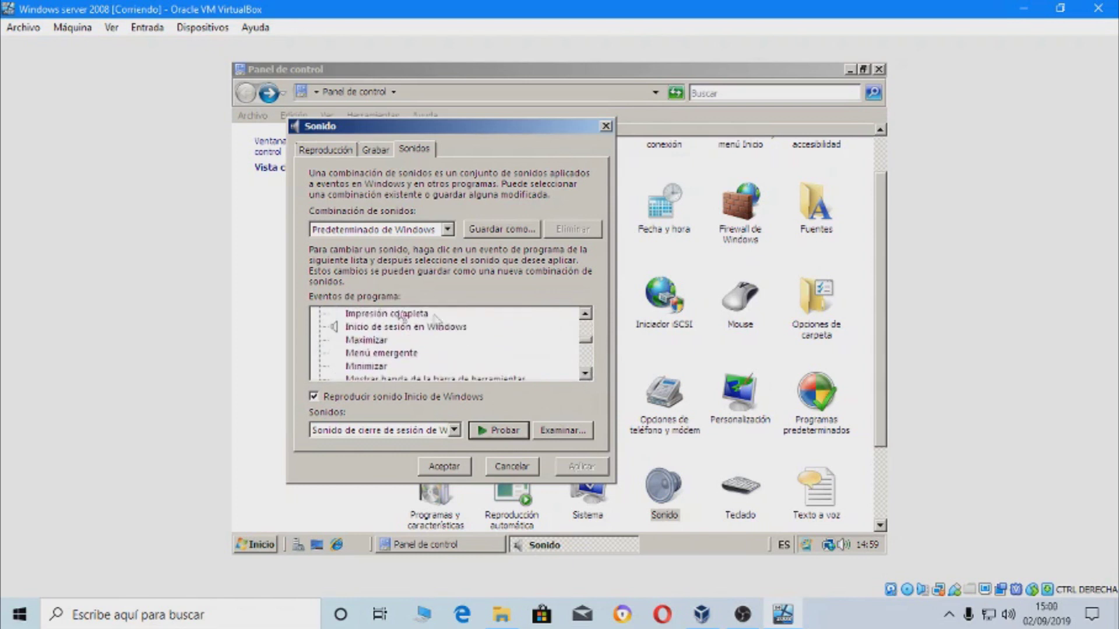
{"action": "left_click", "coordinate": [368, 340]}
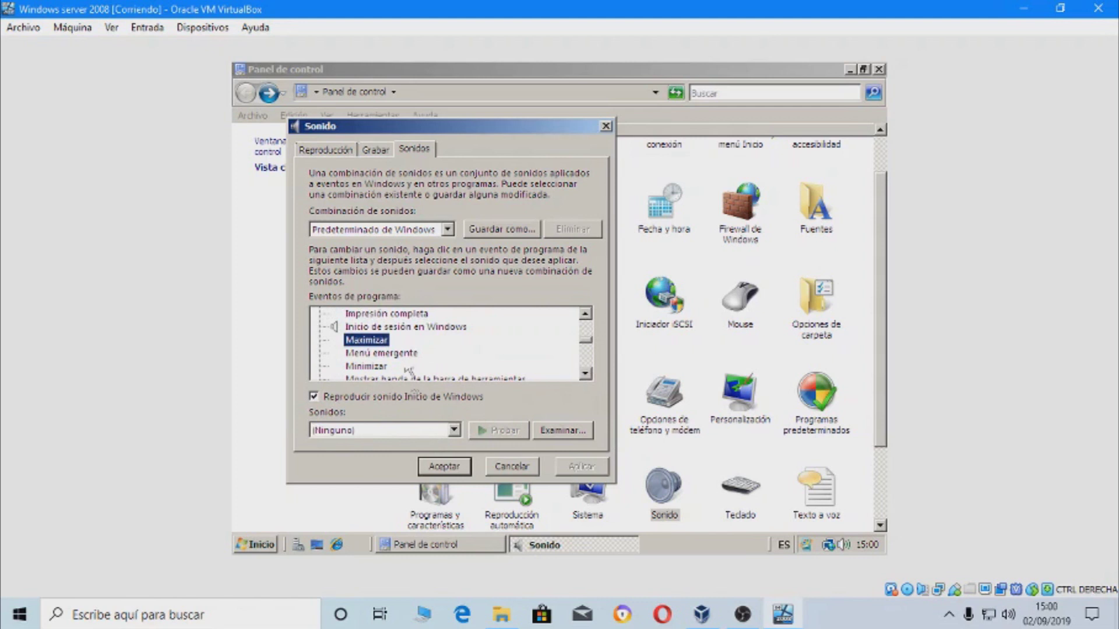
- Play the sound assigned to the Notificación del sistema event
{"action": "left_click", "coordinate": [586, 374]}
{"action": "left_click", "coordinate": [585, 374]}
{"action": "left_click", "coordinate": [585, 374]}
{"action": "left_click", "coordinate": [585, 374]}
{"action": "left_click", "coordinate": [586, 374]}
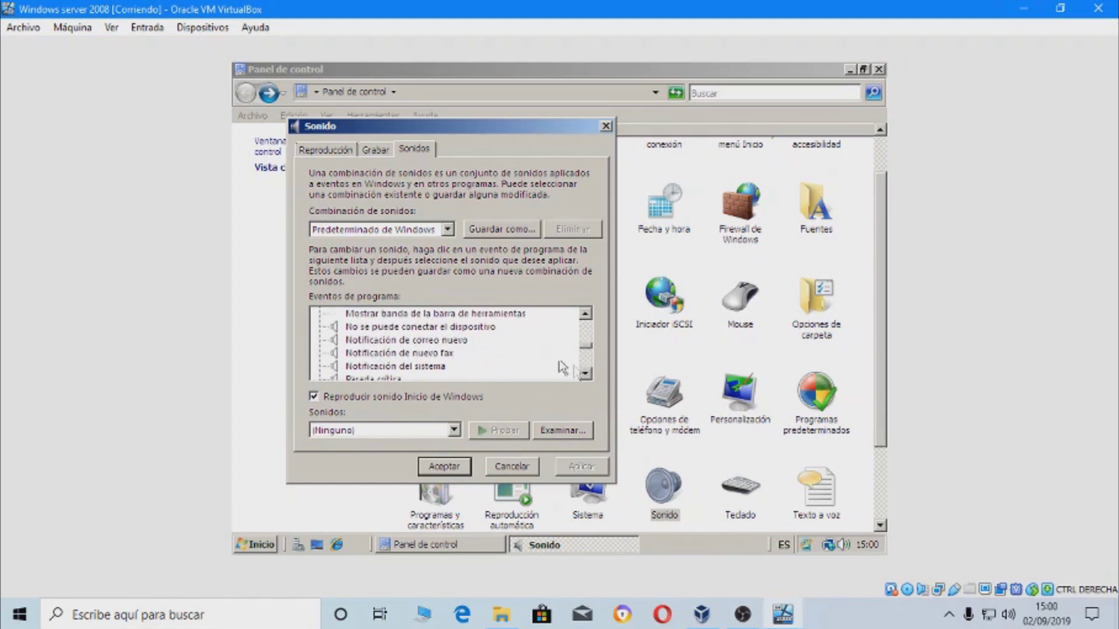
{"action": "left_click", "coordinate": [436, 367]}
{"action": "left_click", "coordinate": [498, 432]}
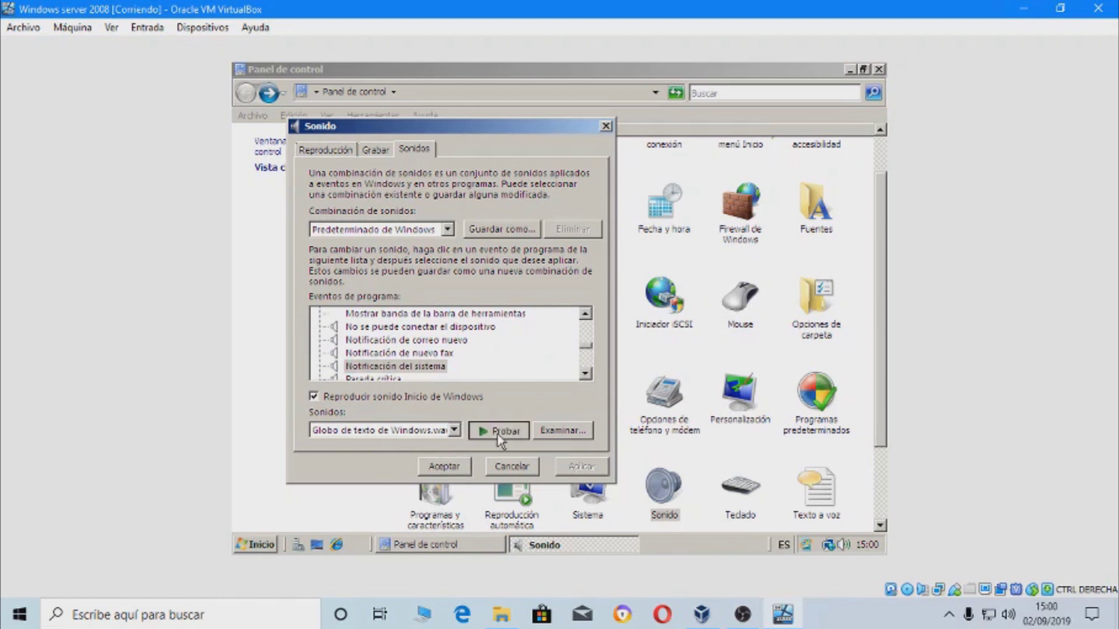
- Play the sound assigned to the Salir de Windows event
{"action": "left_click", "coordinate": [584, 374]}
{"action": "left_click", "coordinate": [584, 375]}
{"action": "scroll", "coordinate": [402, 356], "scroll_direction": "down", "scroll_amount": 2}
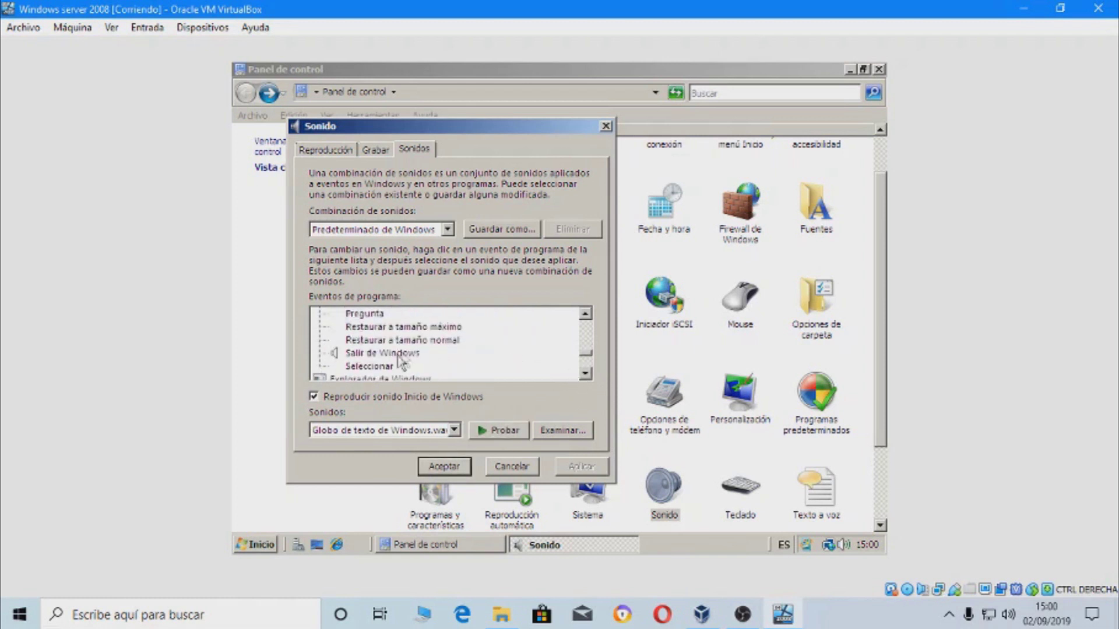
{"action": "left_click", "coordinate": [399, 354]}
{"action": "left_click", "coordinate": [496, 429]}
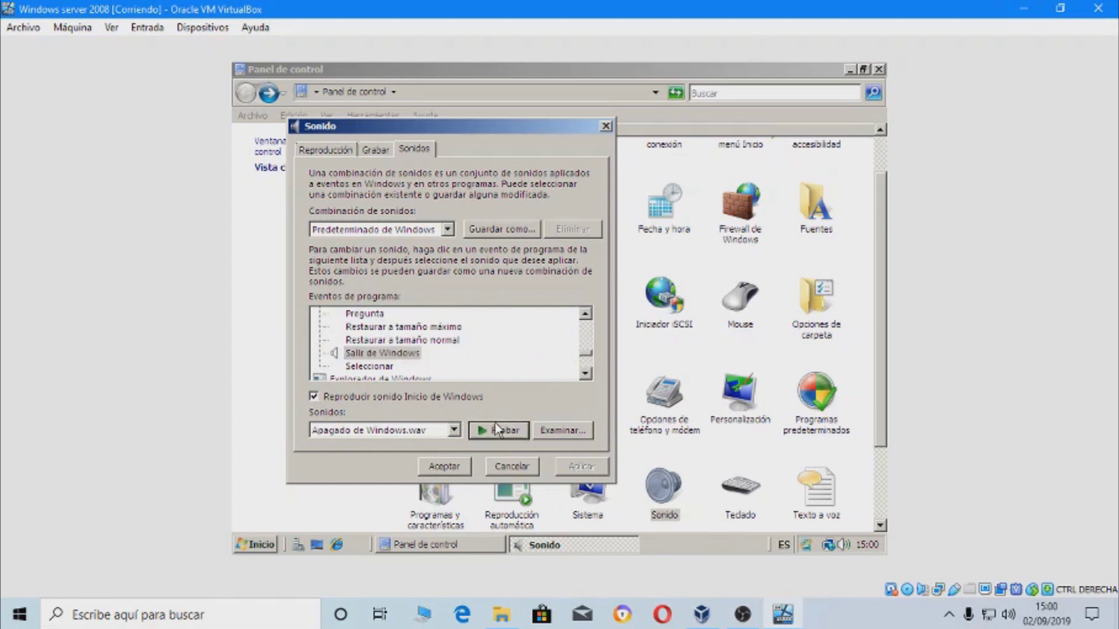
- Play the sound of the Barra de información event in the Explorador de Windows group
{"action": "left_click", "coordinate": [586, 375]}
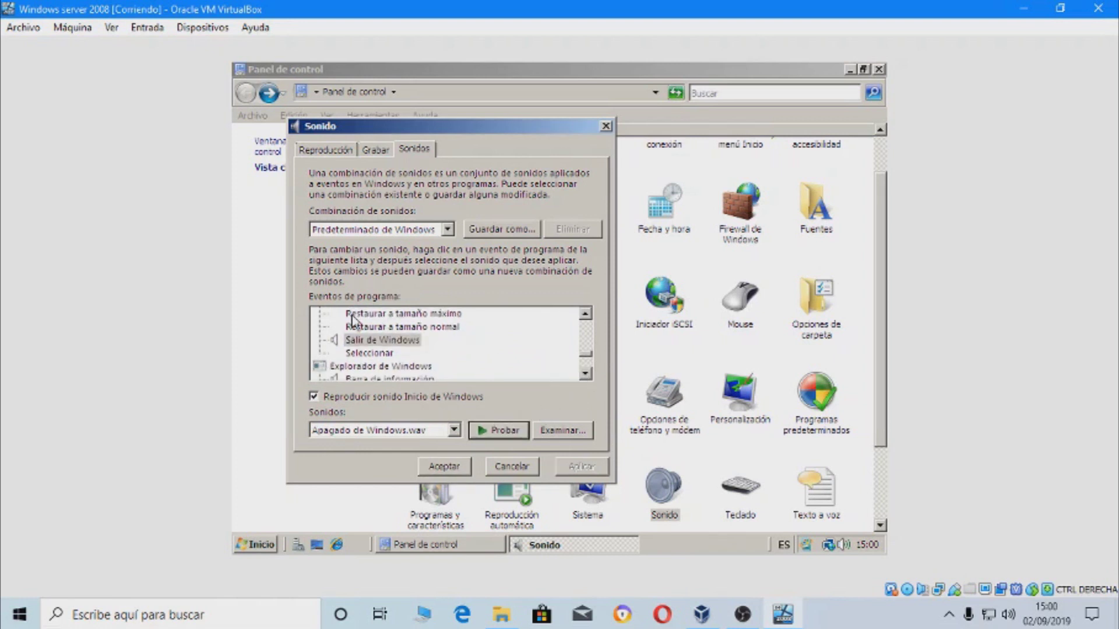
{"action": "left_click", "coordinate": [586, 376]}
{"action": "left_click", "coordinate": [585, 376]}
{"action": "left_click", "coordinate": [586, 376]}
{"action": "left_click", "coordinate": [585, 375]}
{"action": "left_click", "coordinate": [399, 328]}
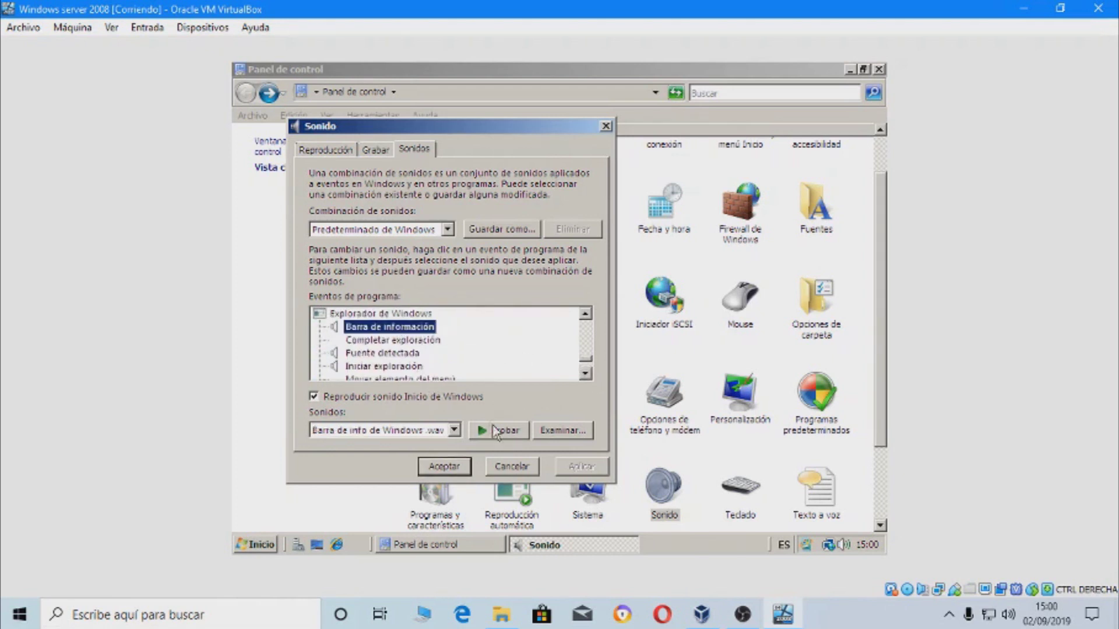
{"action": "left_click", "coordinate": [493, 430]}
- Check the sound assigned to Iniciar exploración and play the one for Vaciar Papelera de reciclaje
{"action": "left_click", "coordinate": [394, 366]}
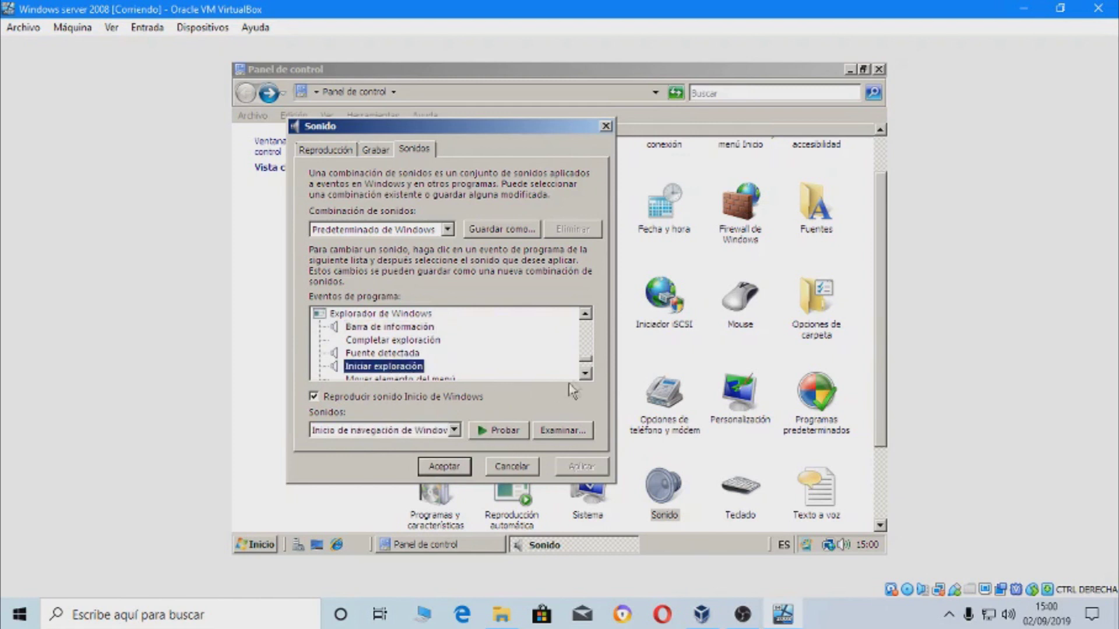
{"action": "left_click", "coordinate": [587, 374]}
{"action": "left_click", "coordinate": [587, 374]}
{"action": "left_click", "coordinate": [587, 374]}
{"action": "left_click", "coordinate": [588, 373]}
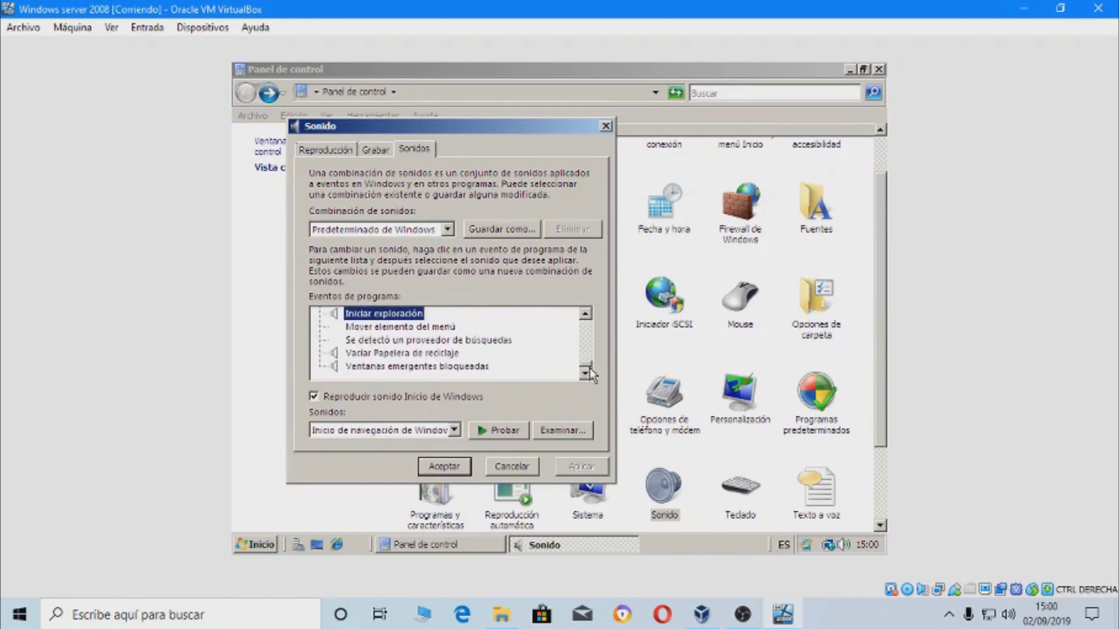
{"action": "left_click", "coordinate": [385, 353]}
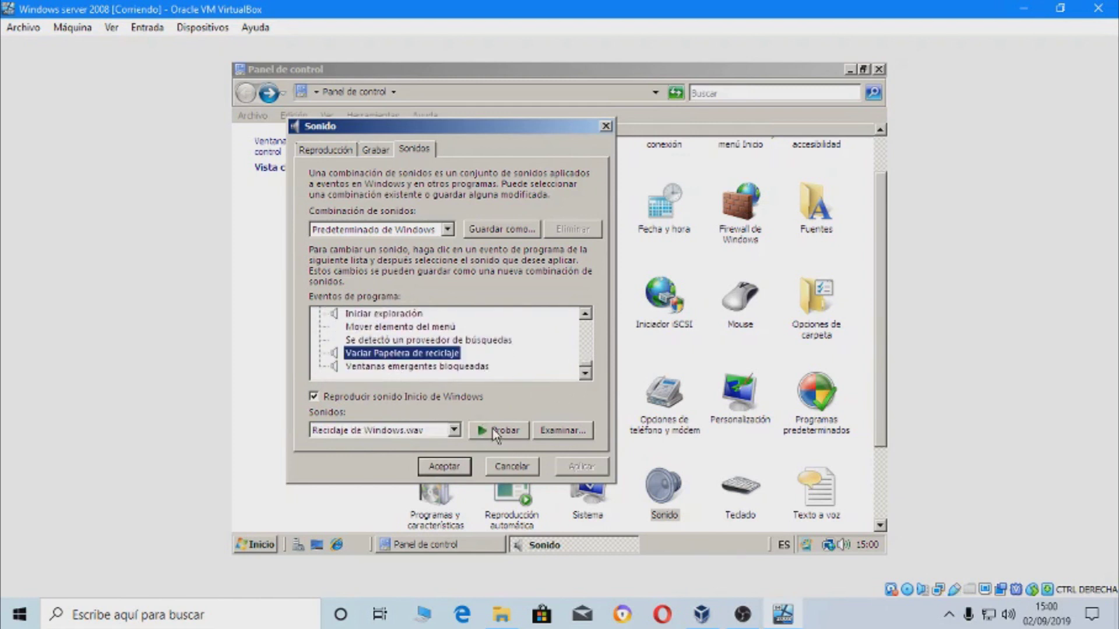
{"action": "left_click", "coordinate": [496, 431]}
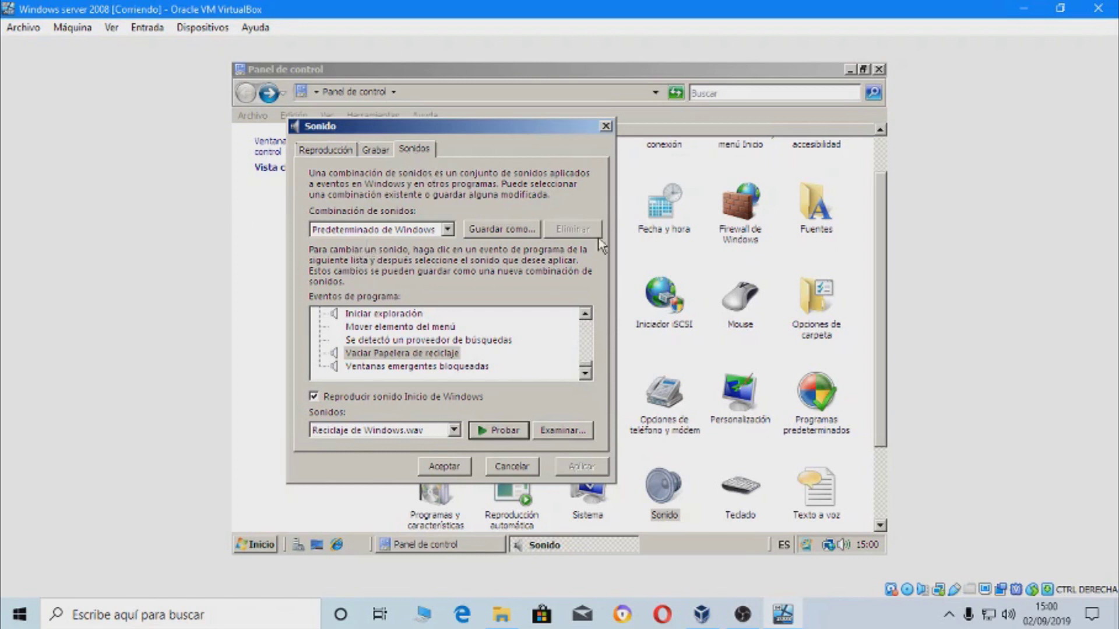
- Return to the start of the program events and play the Alarma de bajo nivel de carga de batería sound
{"action": "left_click_drag", "start_coordinate": [585, 371], "coordinate": [588, 331]}
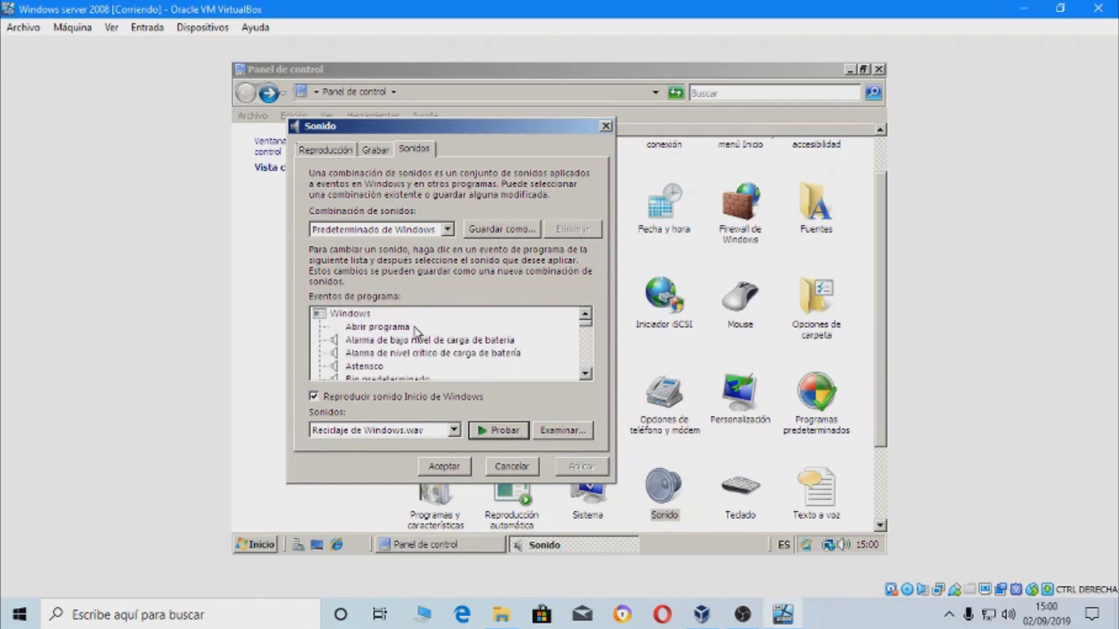
{"action": "left_click", "coordinate": [387, 339]}
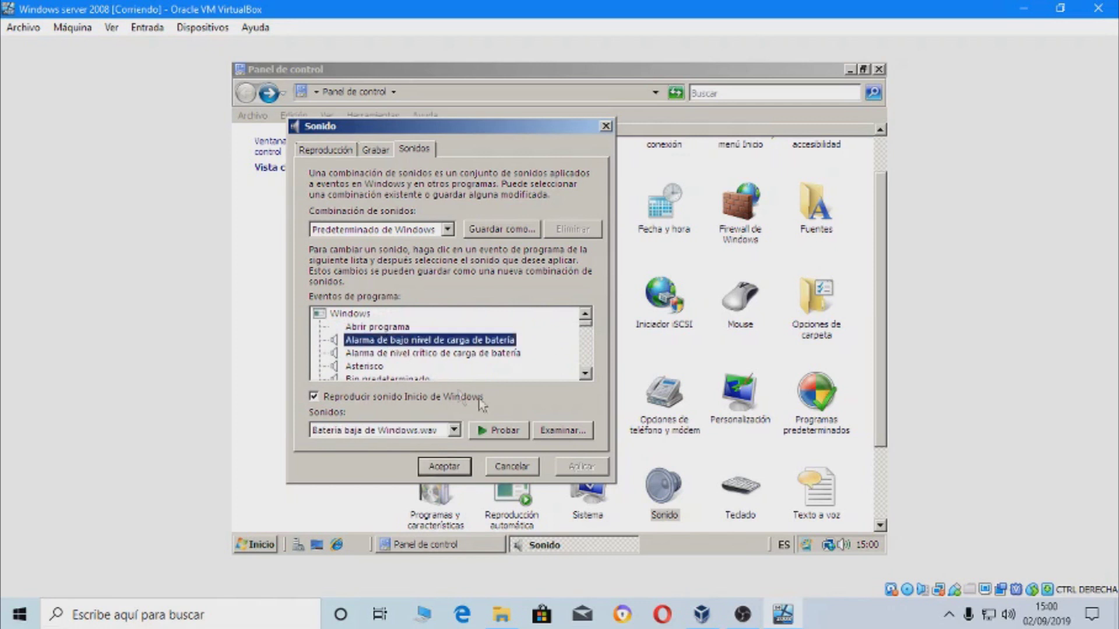
{"action": "left_click", "coordinate": [491, 436]}
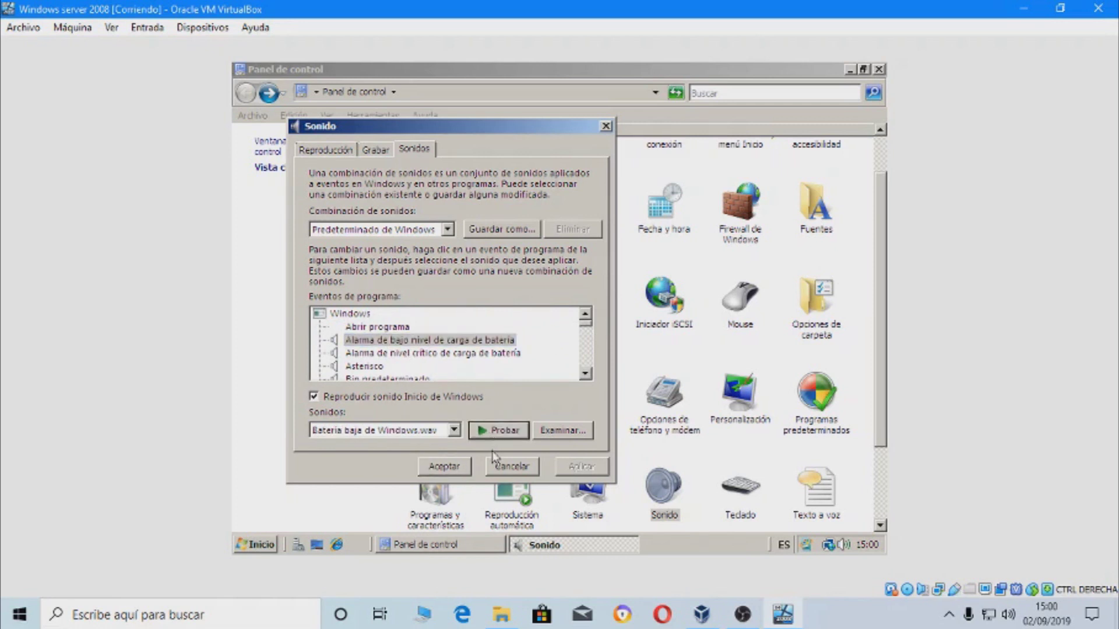
- Play the sound assigned to the Desconexión de dispositivo event
{"action": "left_click", "coordinate": [585, 374]}
{"action": "left_click", "coordinate": [585, 373]}
{"action": "left_click", "coordinate": [585, 373]}
{"action": "left_click", "coordinate": [585, 373]}
{"action": "left_click", "coordinate": [585, 373]}
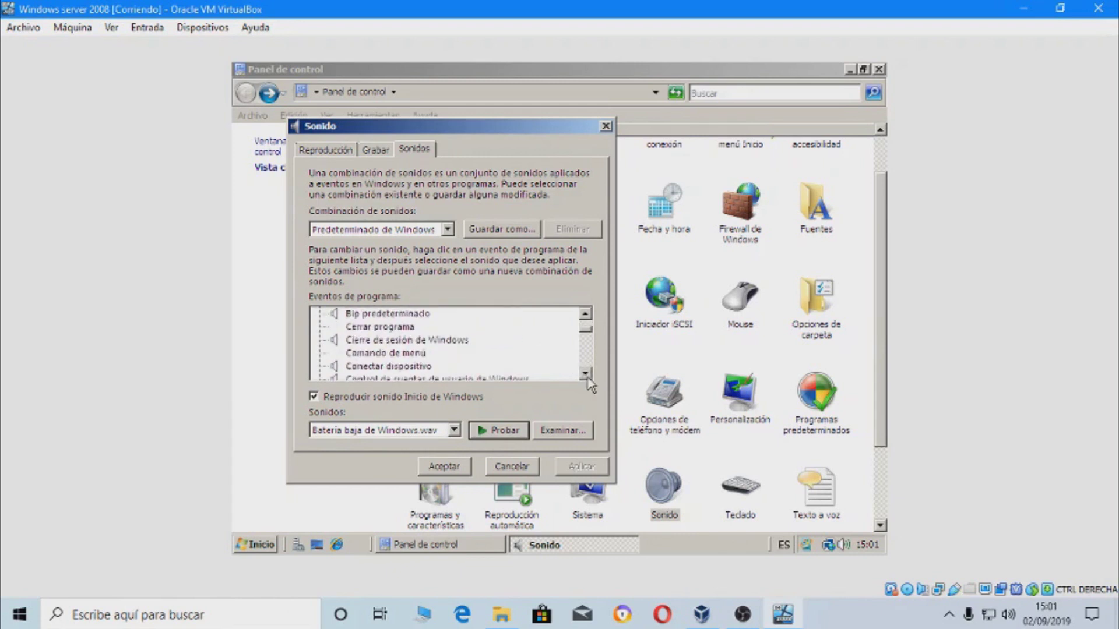
{"action": "left_click", "coordinate": [585, 373]}
{"action": "left_click", "coordinate": [585, 373]}
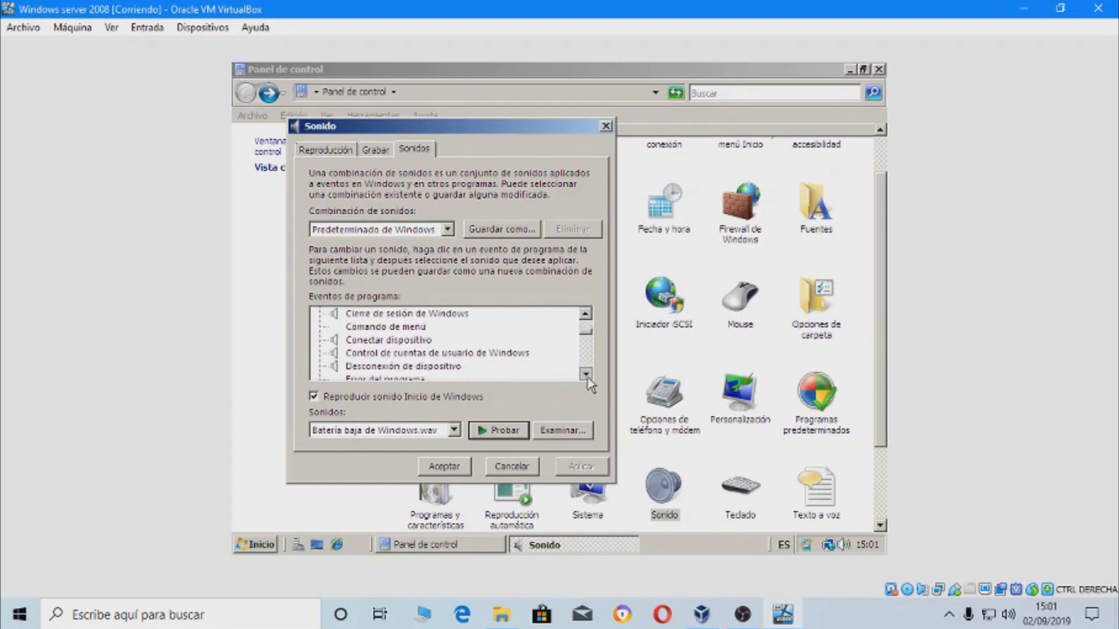
{"action": "left_click", "coordinate": [584, 374]}
{"action": "left_click", "coordinate": [449, 354]}
{"action": "left_click", "coordinate": [496, 430]}
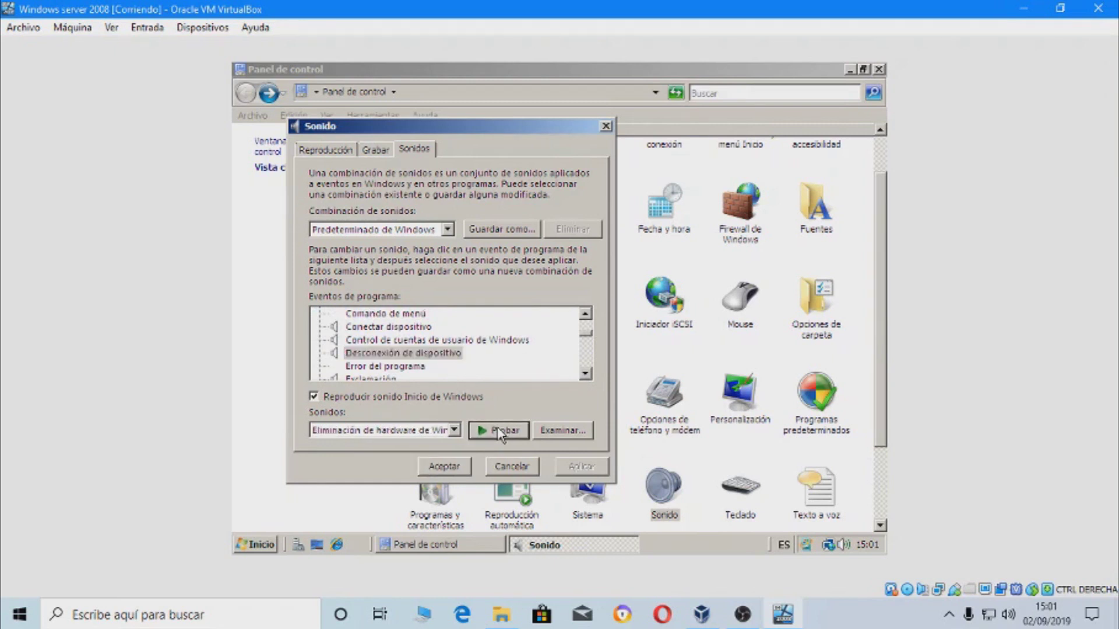
- Play the sounds of Control de cuentas de usuario de Windows, Conectar dispositivo and Desconexión de dispositivo in turn
{"action": "left_click", "coordinate": [424, 340]}
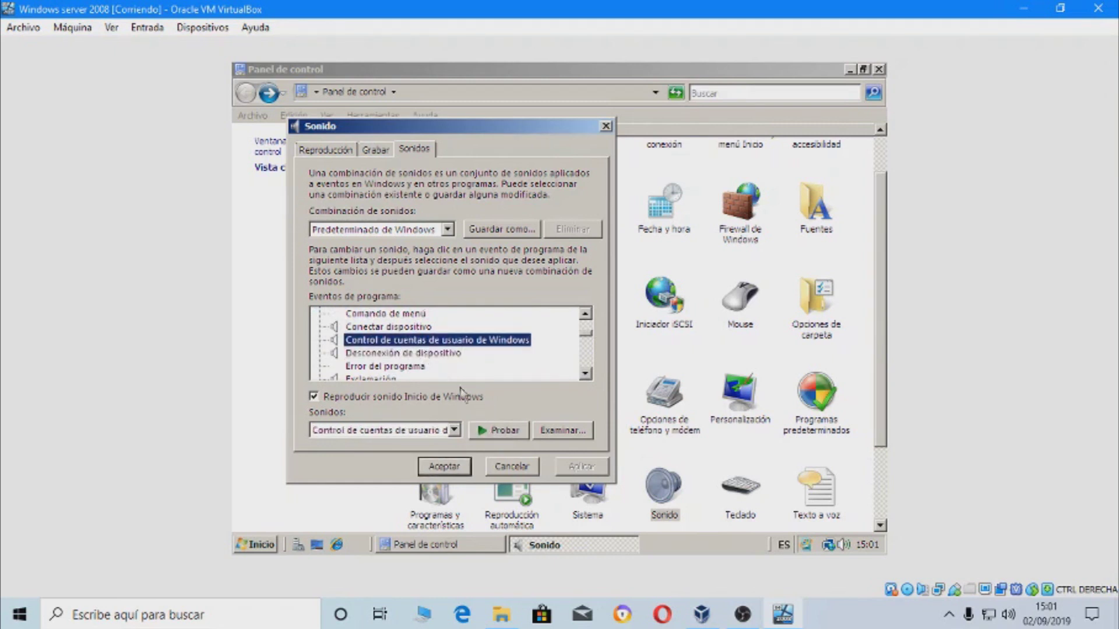
{"action": "left_click", "coordinate": [502, 430]}
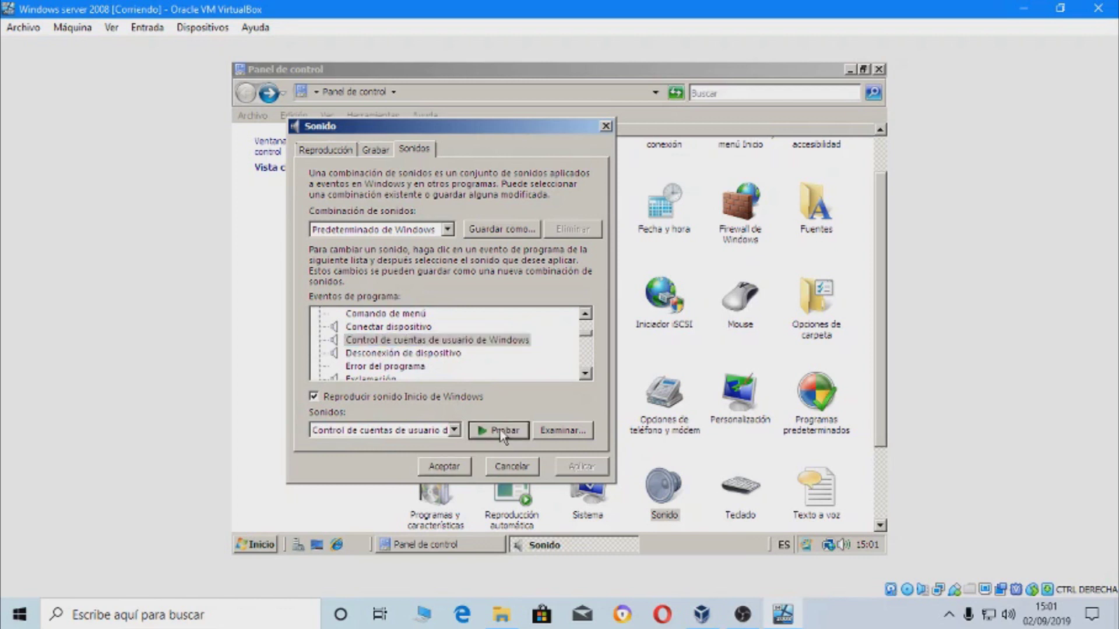
{"action": "left_click", "coordinate": [386, 327]}
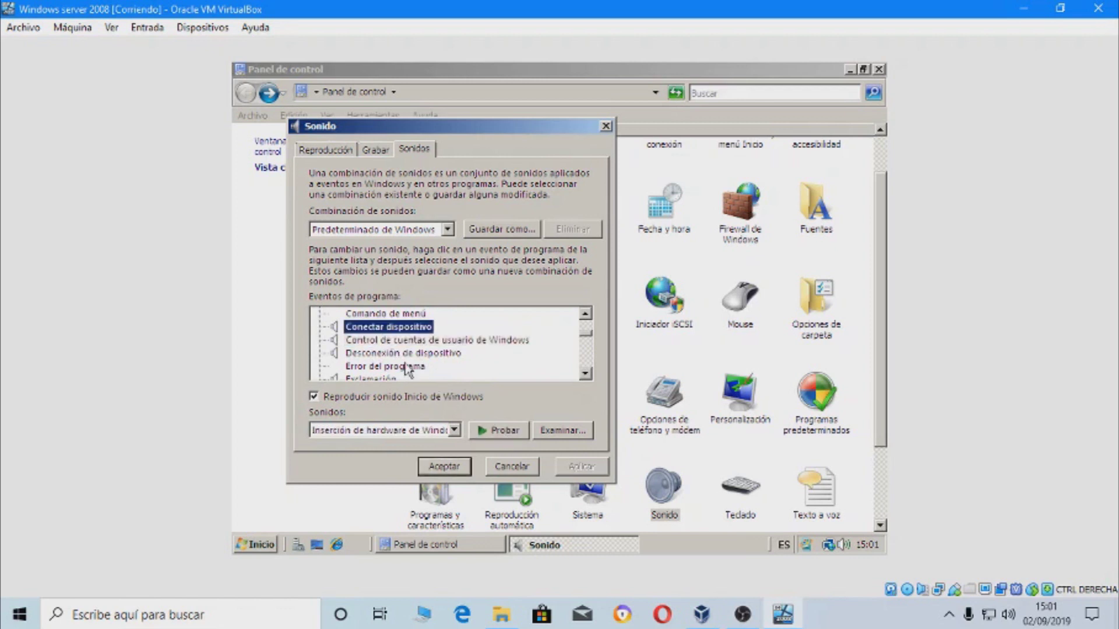
{"action": "left_click", "coordinate": [505, 432]}
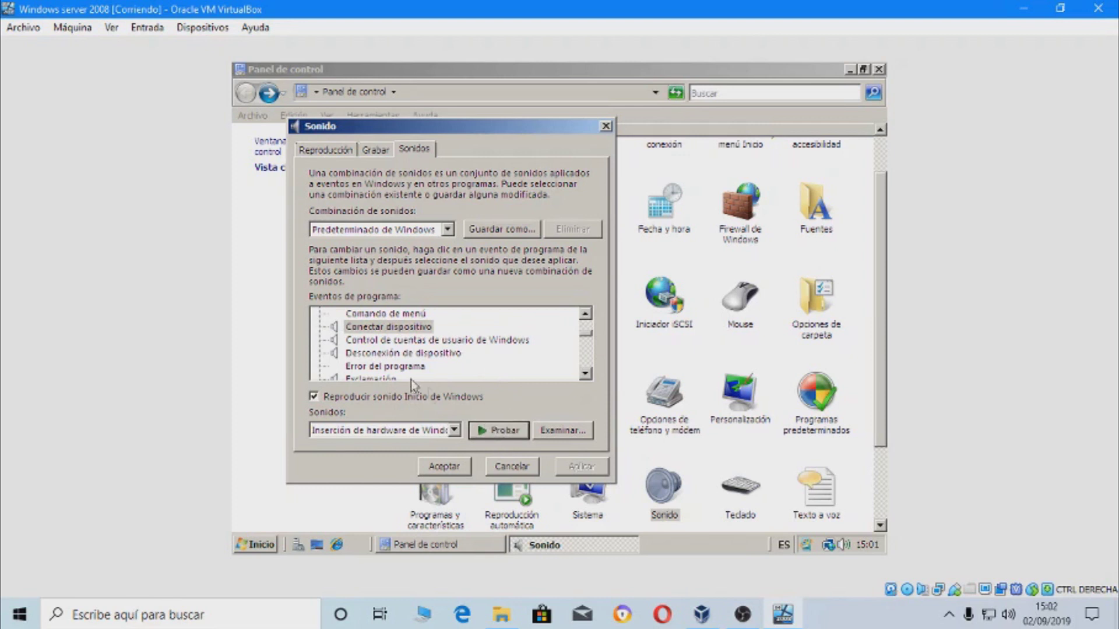
{"action": "left_click", "coordinate": [374, 354]}
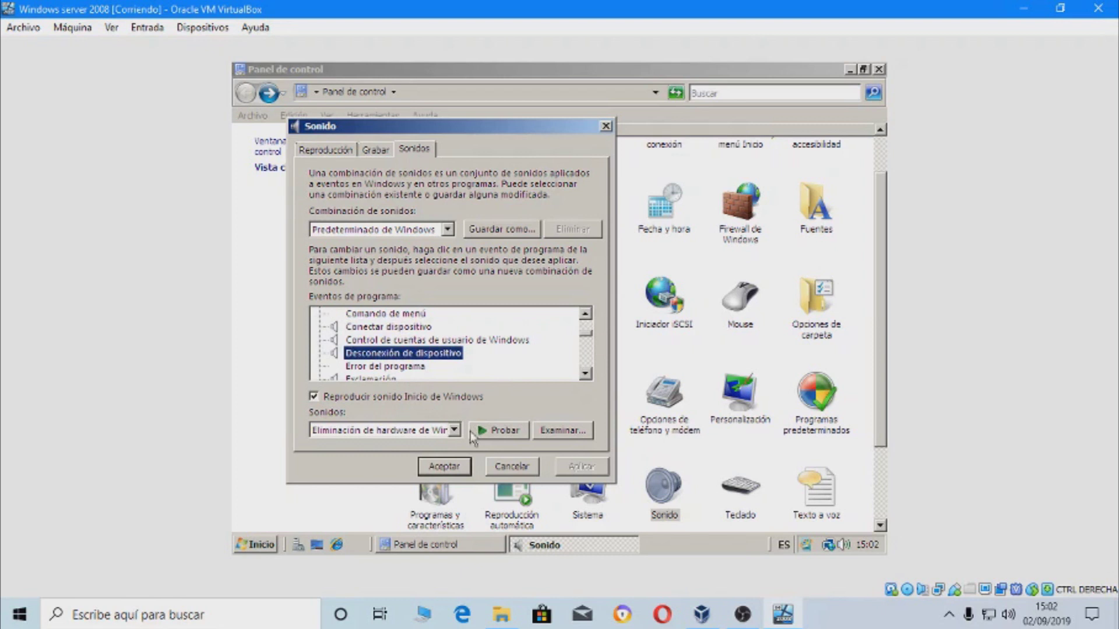
{"action": "left_click", "coordinate": [470, 432]}
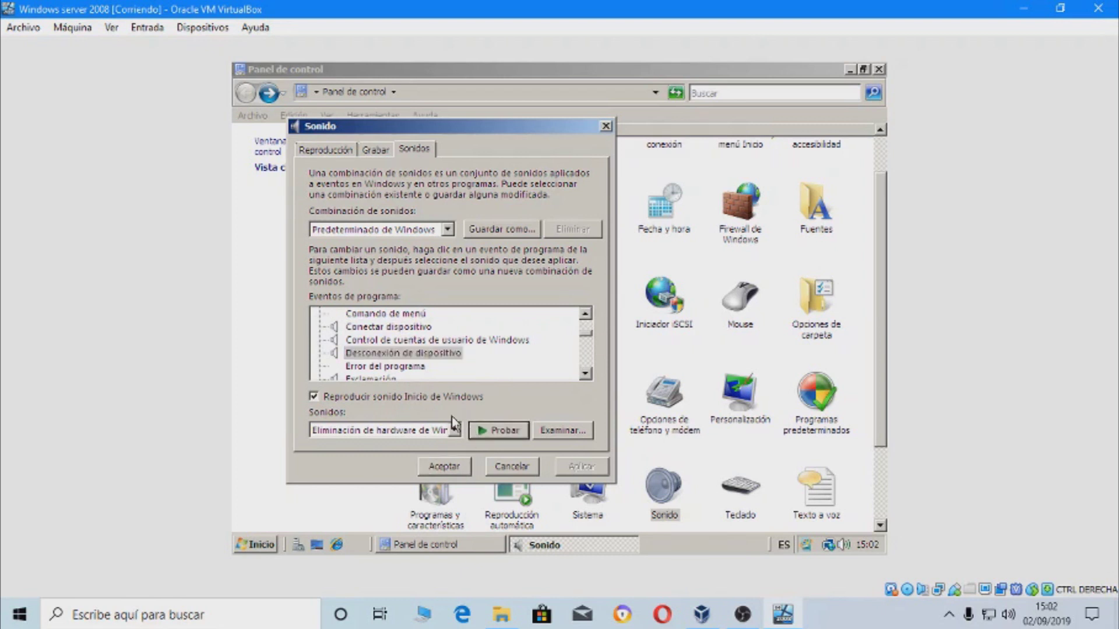
- Look through the remaining program events and close the Sonido settings without changing anything
{"action": "left_click", "coordinate": [585, 373]}
{"action": "double_click", "coordinate": [585, 373]}
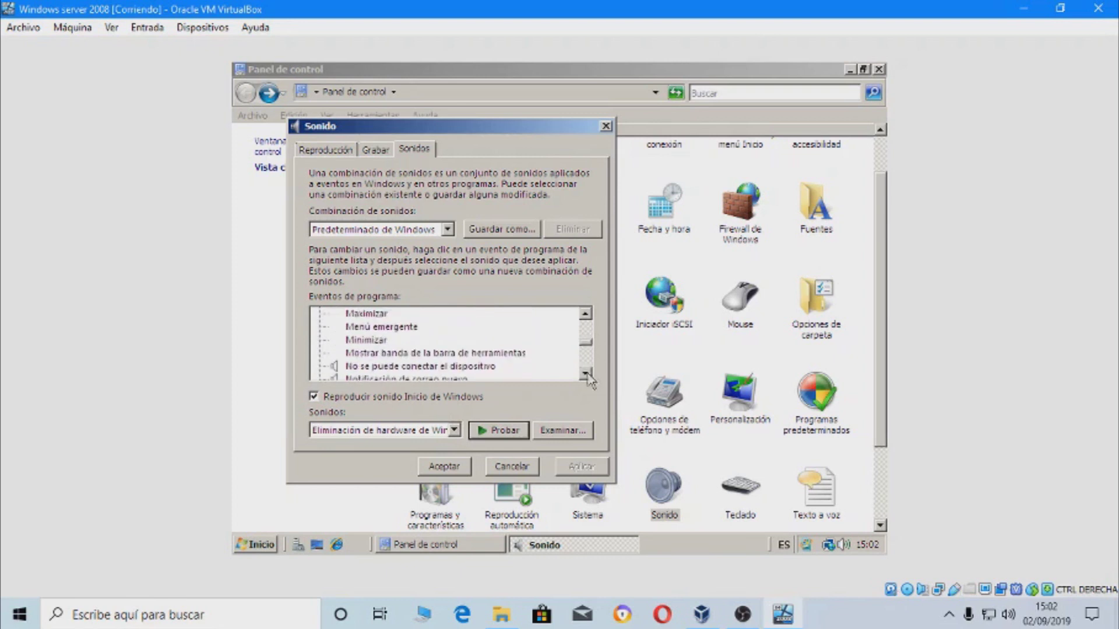
{"action": "left_click", "coordinate": [605, 127]}
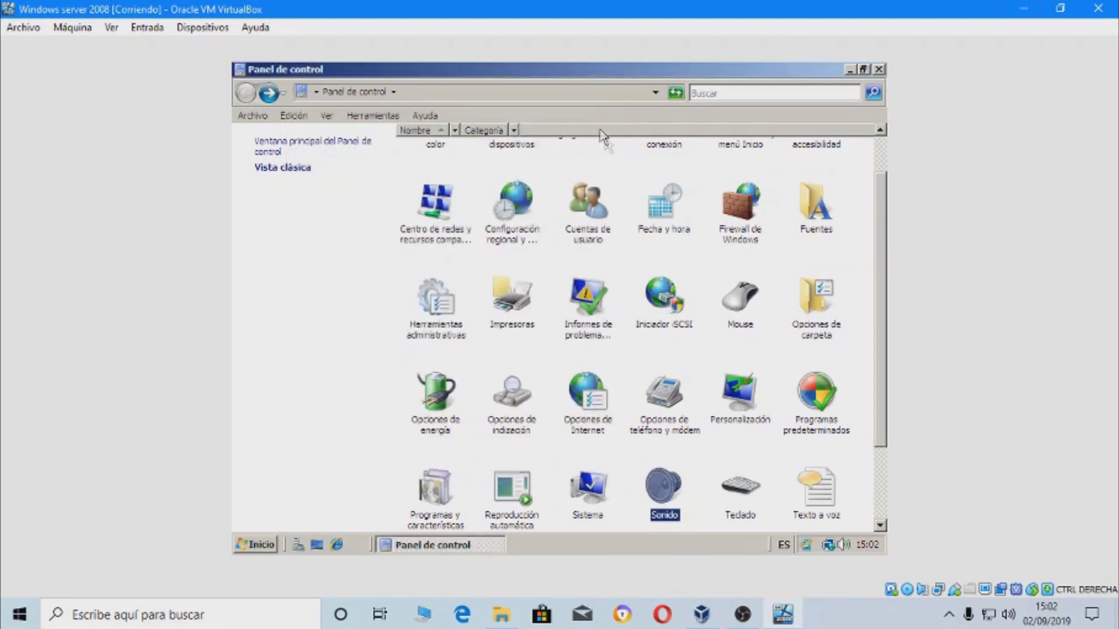
- View the Programas predeterminados page of the Panel de control and go back
{"action": "scroll", "coordinate": [670, 360], "scroll_direction": "up", "scroll_amount": 2}
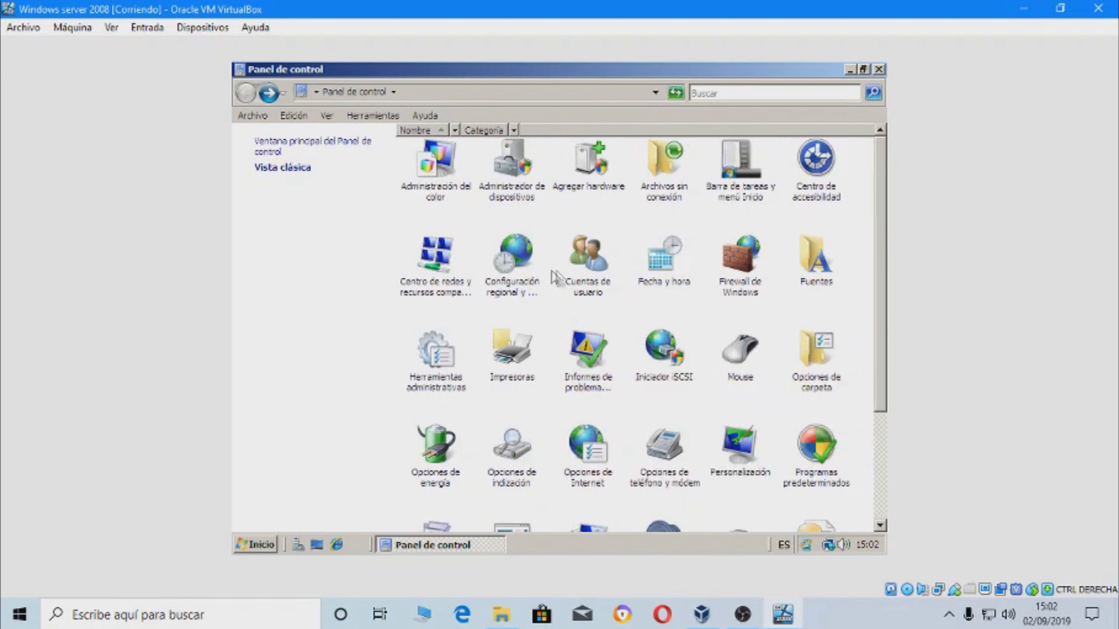
{"action": "left_click", "coordinate": [573, 274]}
{"action": "left_click", "coordinate": [648, 260]}
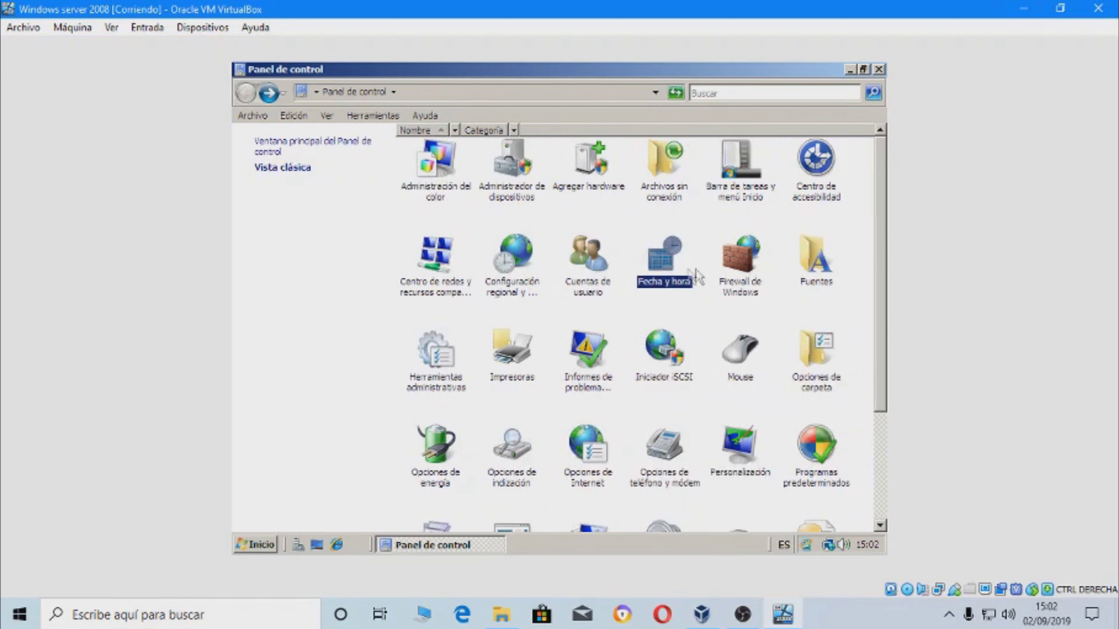
{"action": "scroll", "coordinate": [804, 274], "scroll_direction": "down", "scroll_amount": 3}
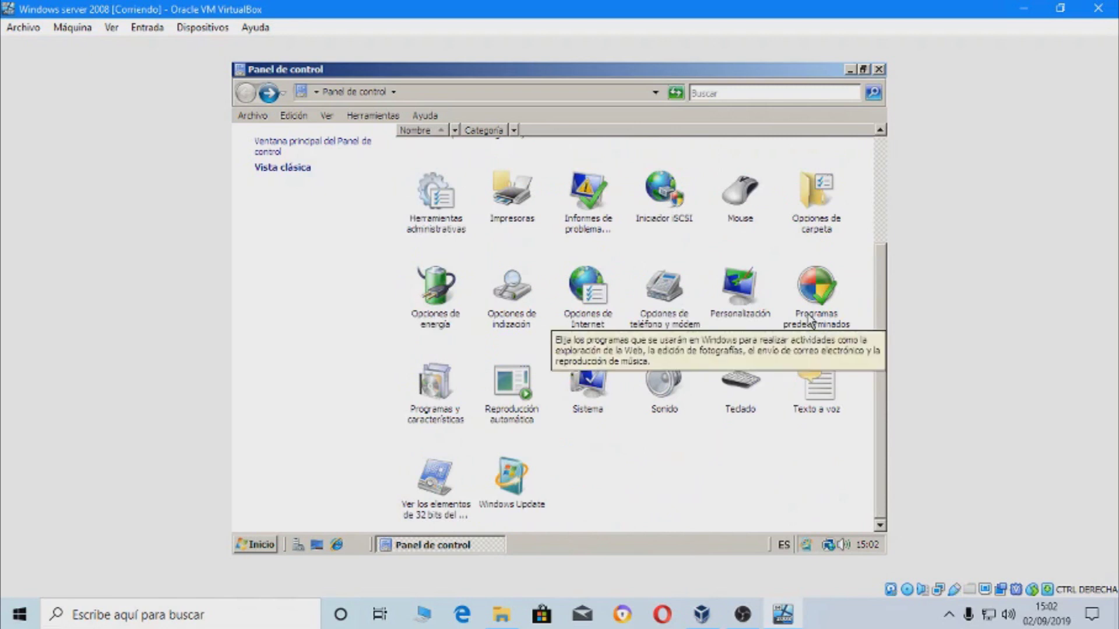
{"action": "double_click", "coordinate": [839, 287]}
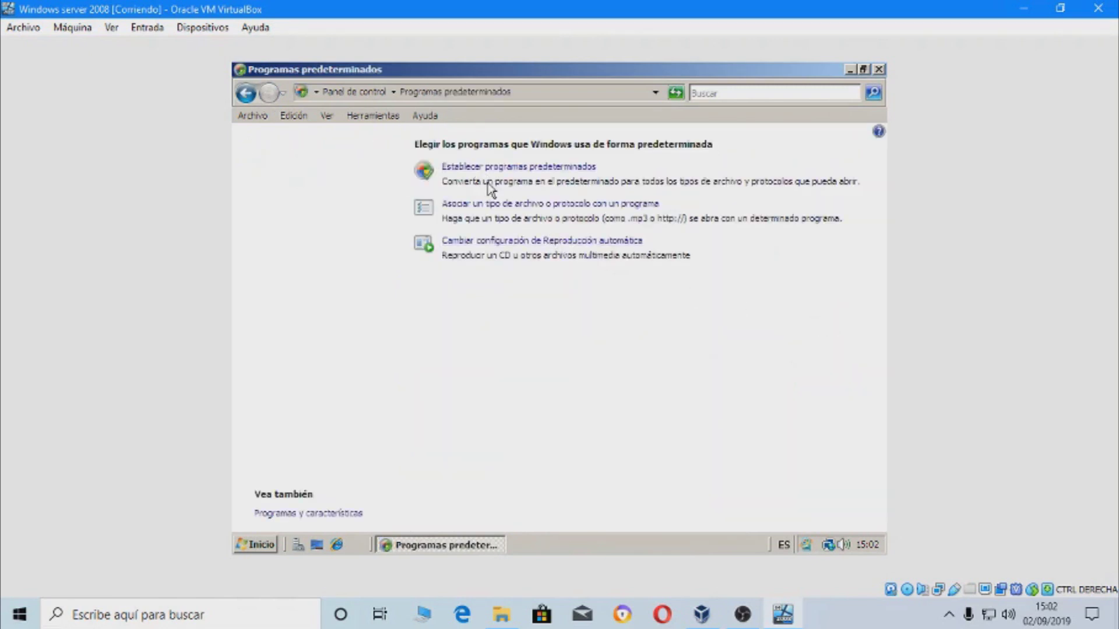
{"action": "left_click", "coordinate": [242, 95]}
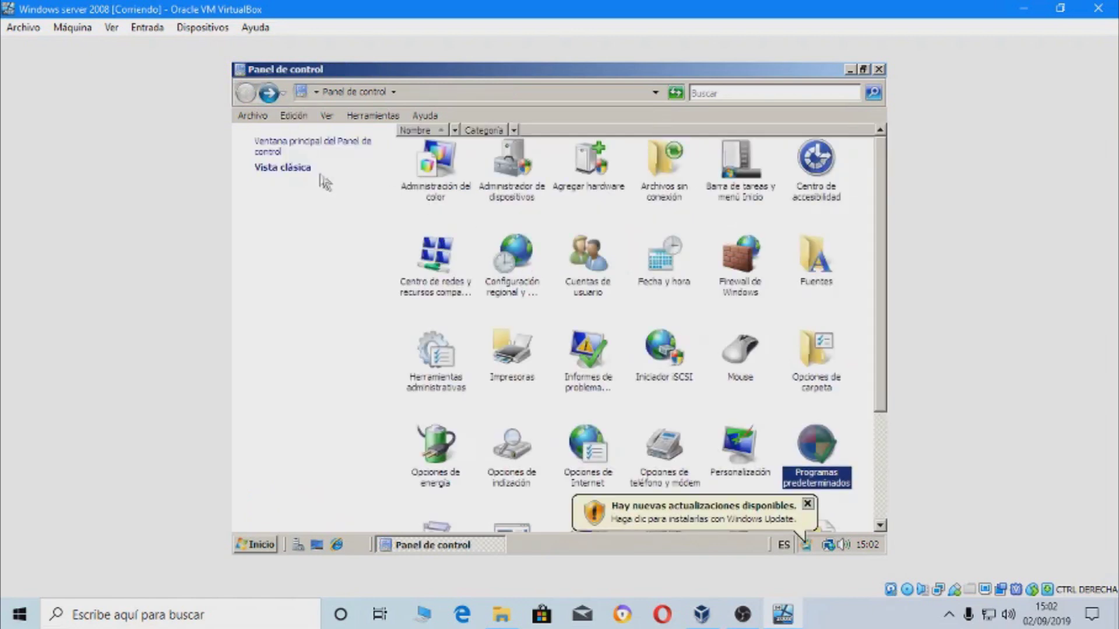
- Switch the Panel de control from the classic view to its main window view
{"action": "left_click", "coordinate": [292, 152]}
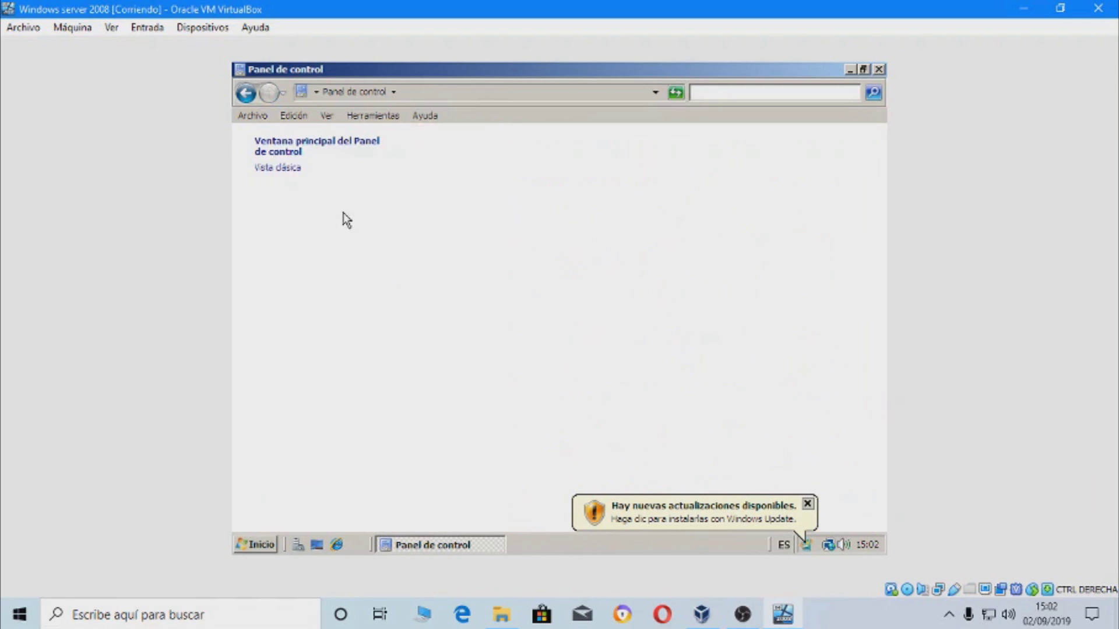
- Compare the classic view of the Panel de control with its main category view
{"action": "left_click", "coordinate": [290, 169]}
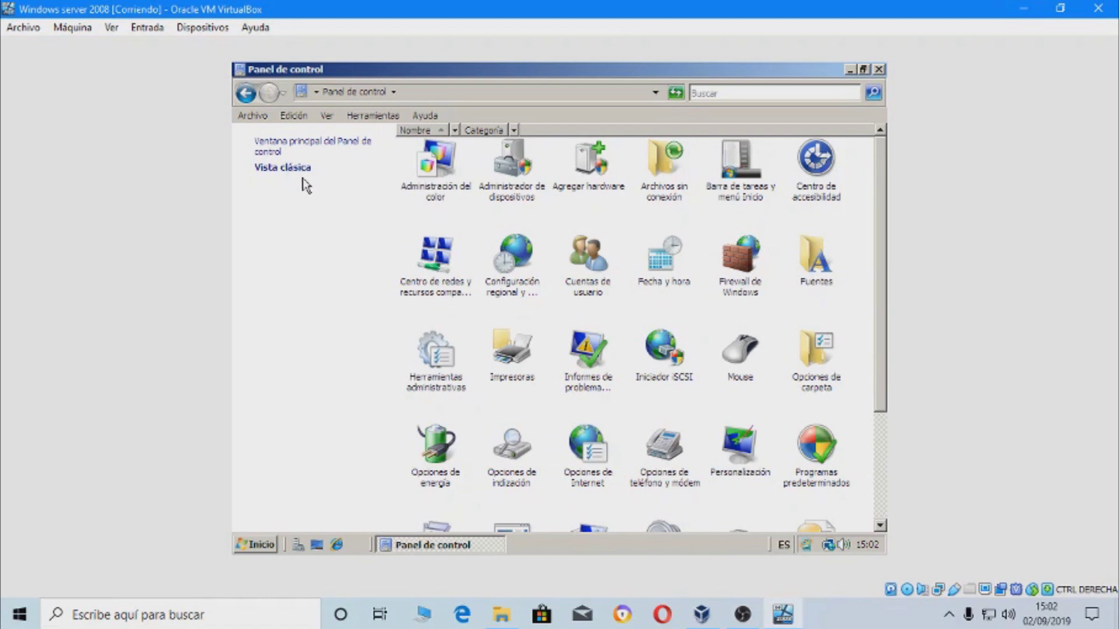
{"action": "left_click", "coordinate": [289, 147]}
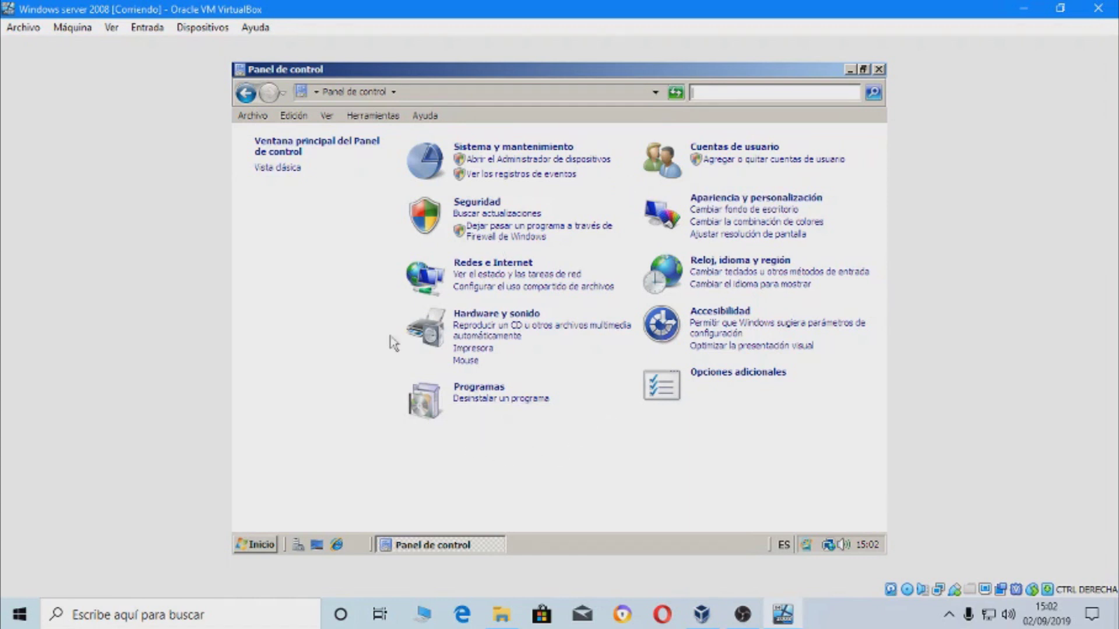
{"action": "left_click", "coordinate": [278, 169]}
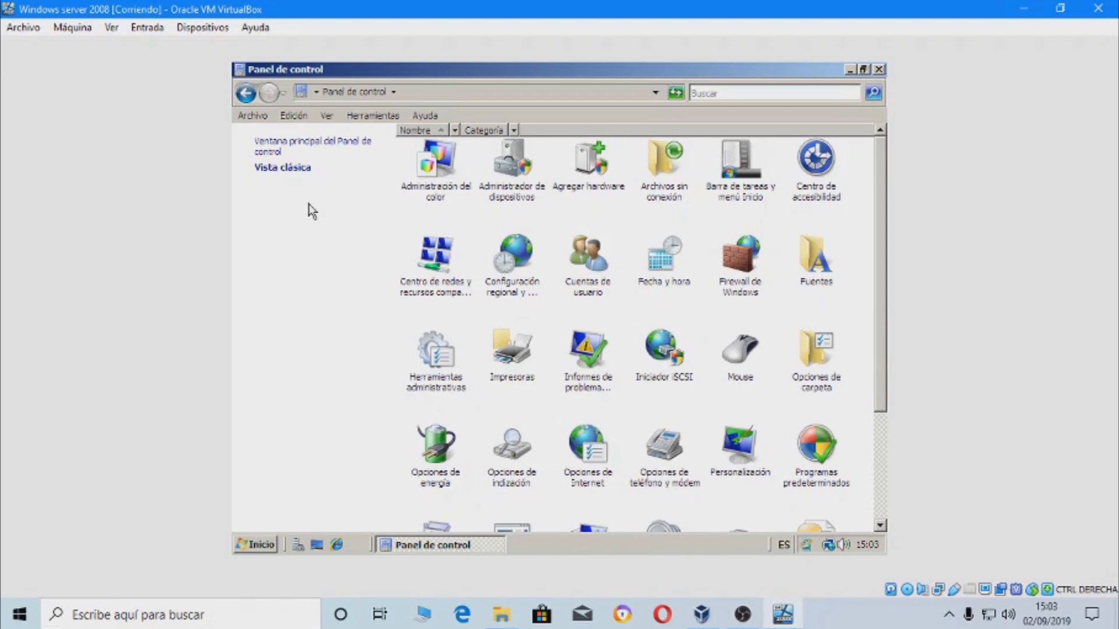
{"action": "left_click", "coordinate": [303, 147]}
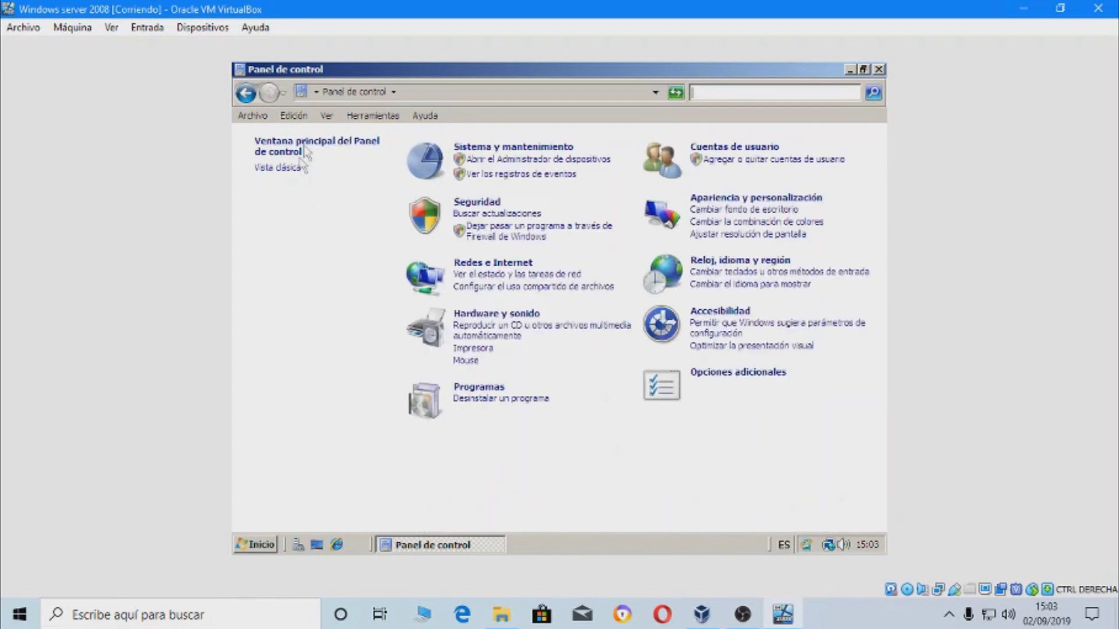
- Go back to the classic view and look through all the Panel de control items
{"action": "left_click", "coordinate": [245, 93]}
{"action": "scroll", "coordinate": [540, 306], "scroll_direction": "down", "scroll_amount": 3}
{"action": "scroll", "coordinate": [540, 306], "scroll_direction": "up", "scroll_amount": 3}
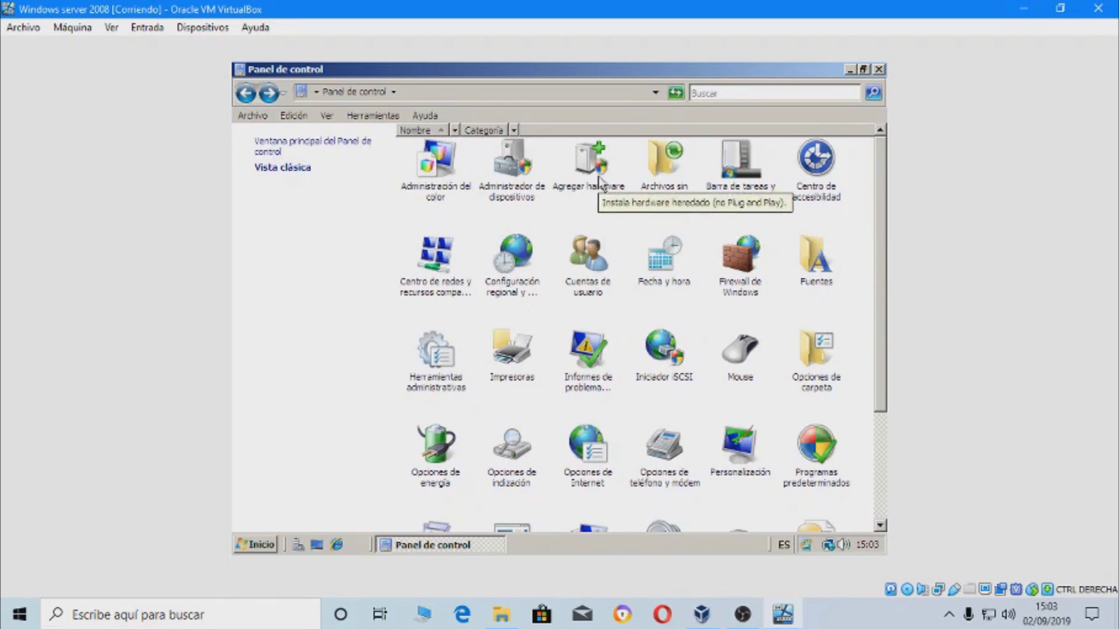
{"action": "scroll", "coordinate": [589, 279], "scroll_direction": "down", "scroll_amount": 3}
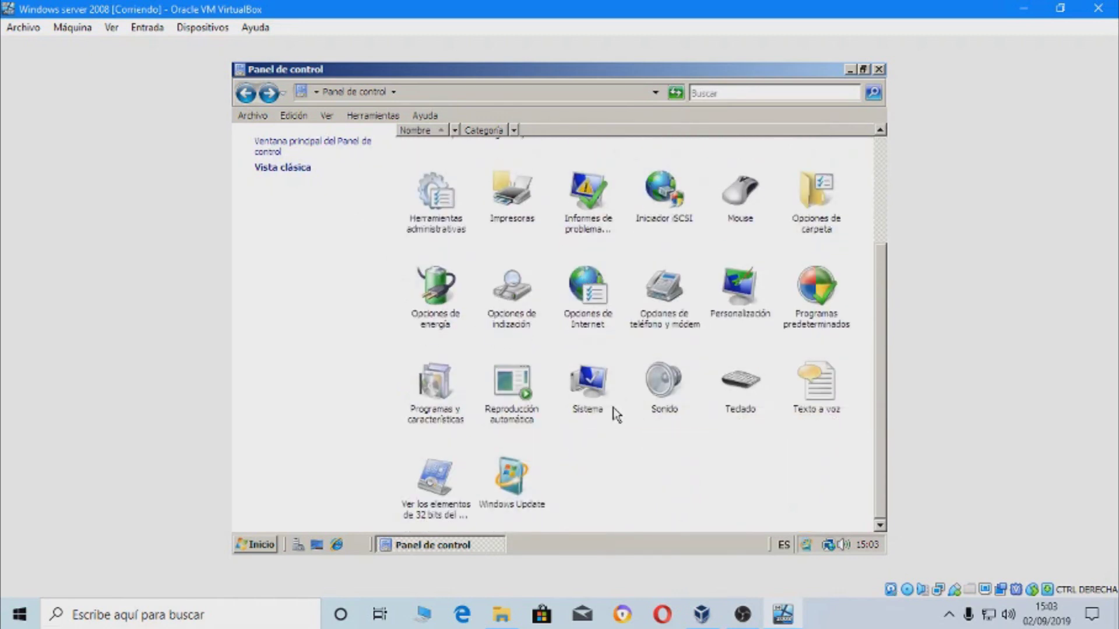
{"action": "scroll", "coordinate": [509, 492], "scroll_direction": "up", "scroll_amount": 5}
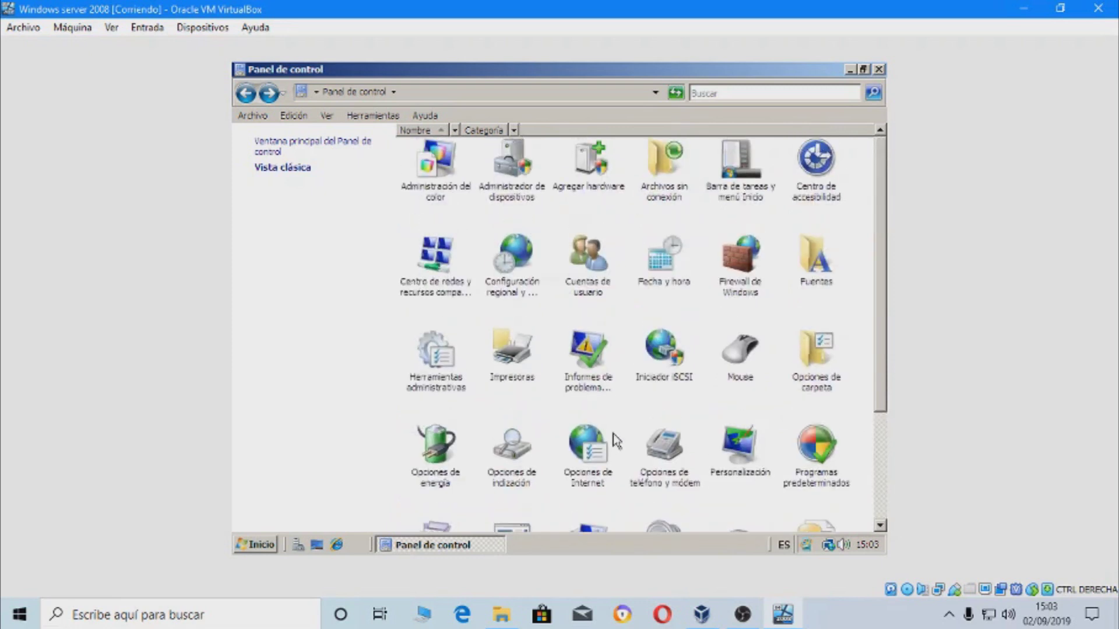
- Open the desktop background settings under Apariencia y personalización in the main Panel de control view
{"action": "left_click", "coordinate": [326, 145]}
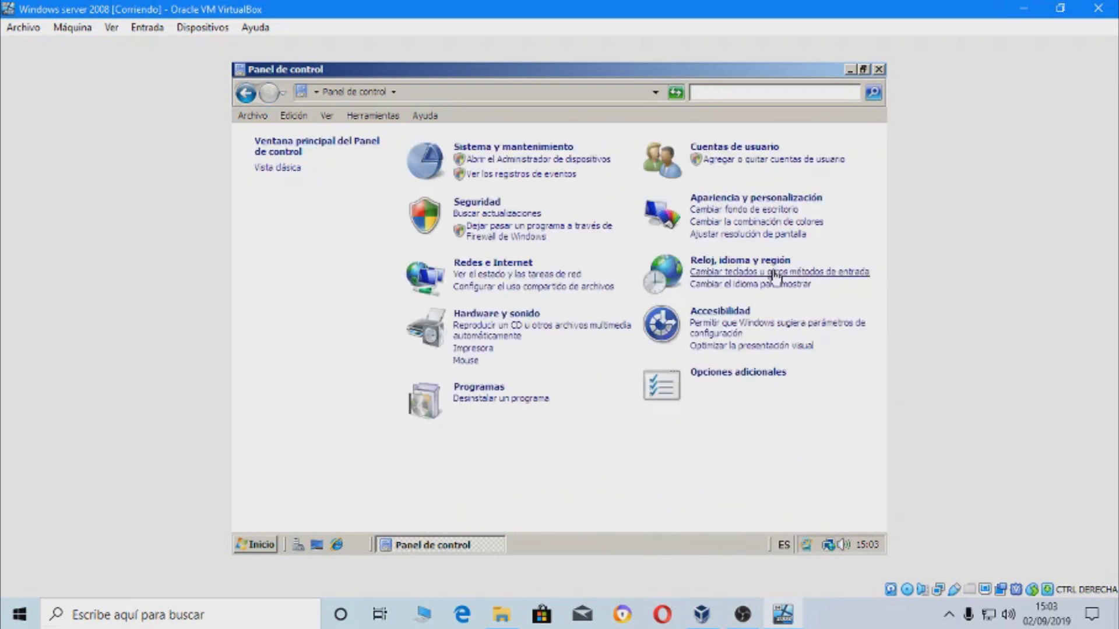
{"action": "left_click", "coordinate": [755, 198]}
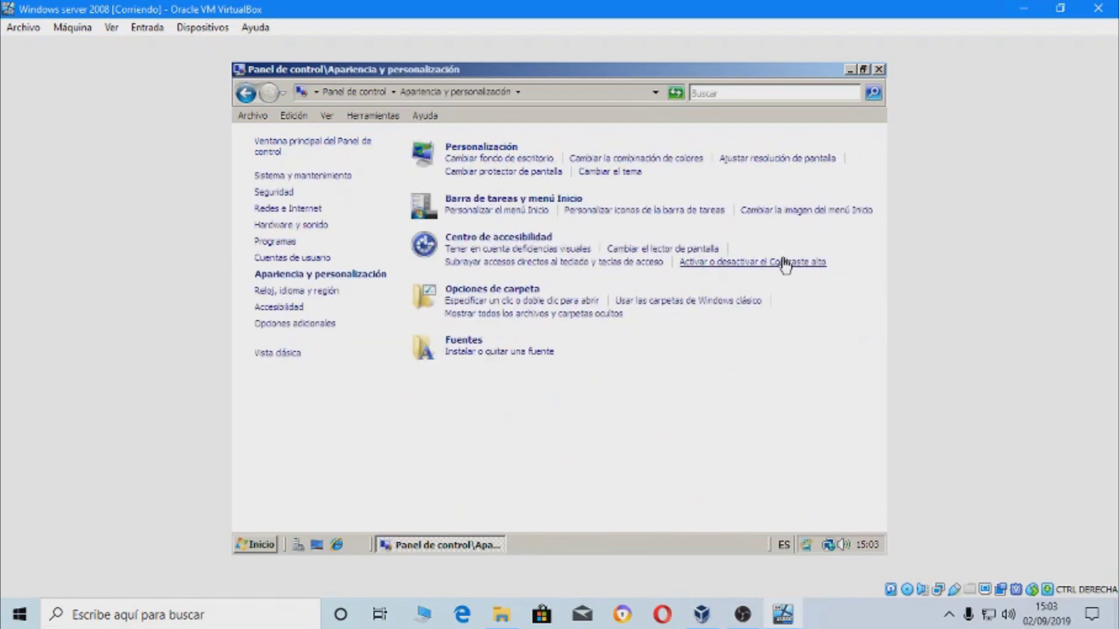
{"action": "left_click", "coordinate": [492, 160]}
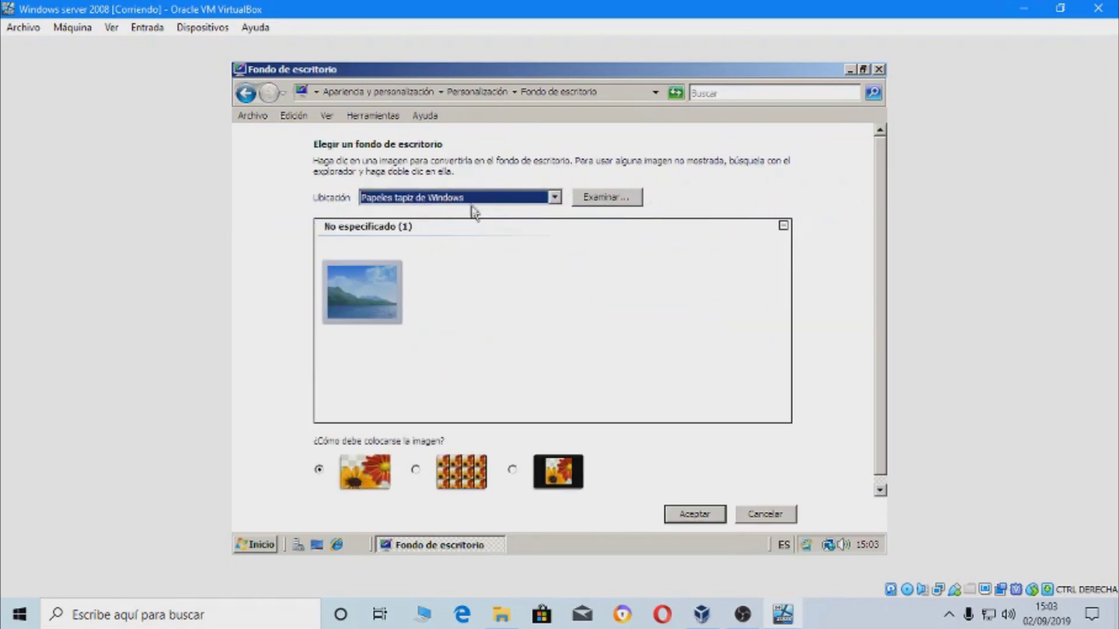
- Browse the background locations Imágenes públicas and Imágenes de muestra, return to Papeles tapiz de Windows and accept
{"action": "left_click", "coordinate": [472, 204]}
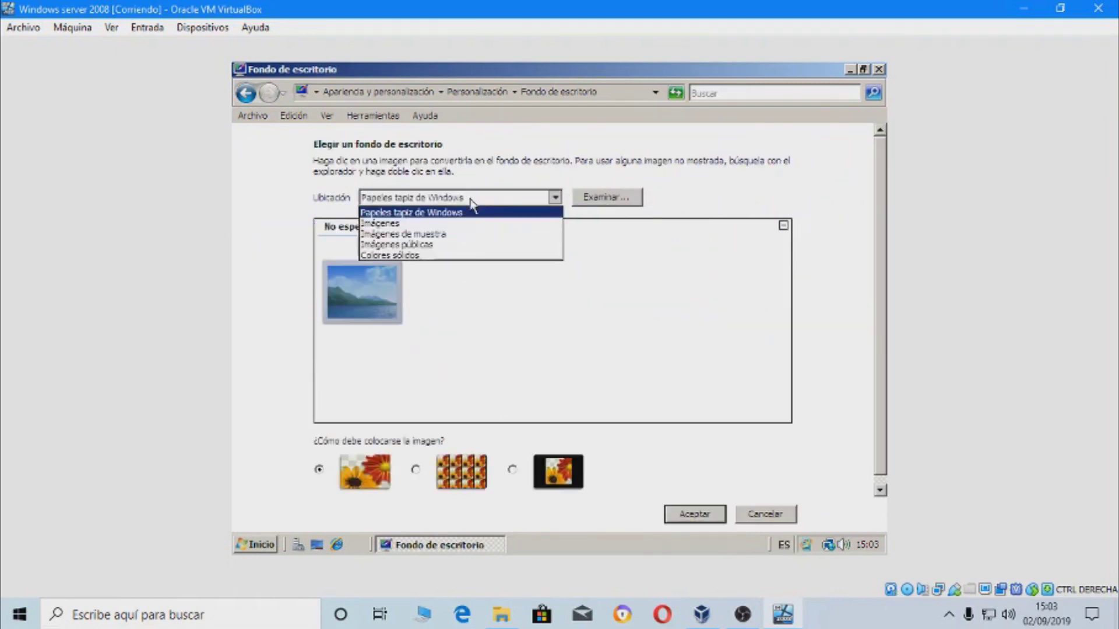
{"action": "left_click", "coordinate": [443, 247]}
{"action": "key", "text": "alt+Down"}
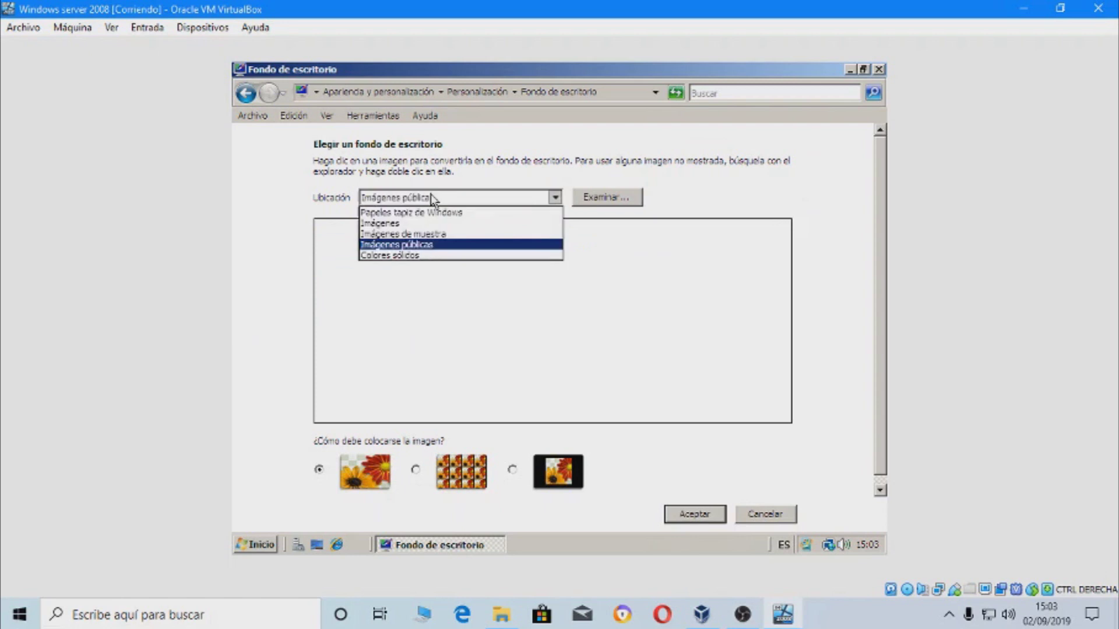
{"action": "left_click", "coordinate": [410, 235]}
{"action": "left_click", "coordinate": [411, 200]}
{"action": "left_click", "coordinate": [393, 213]}
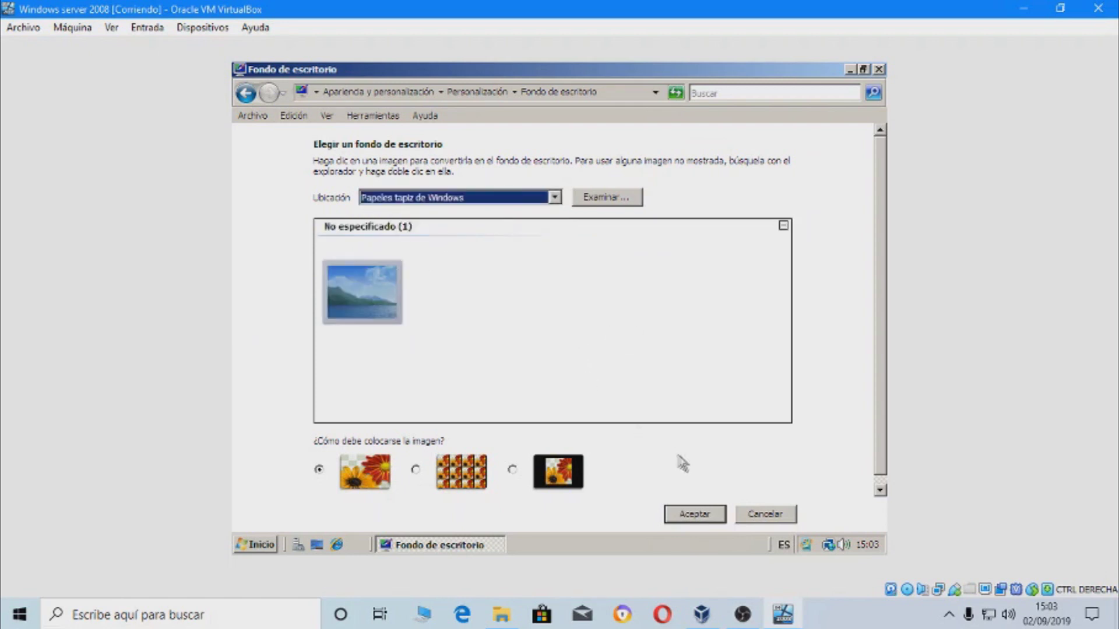
{"action": "left_click", "coordinate": [702, 516]}
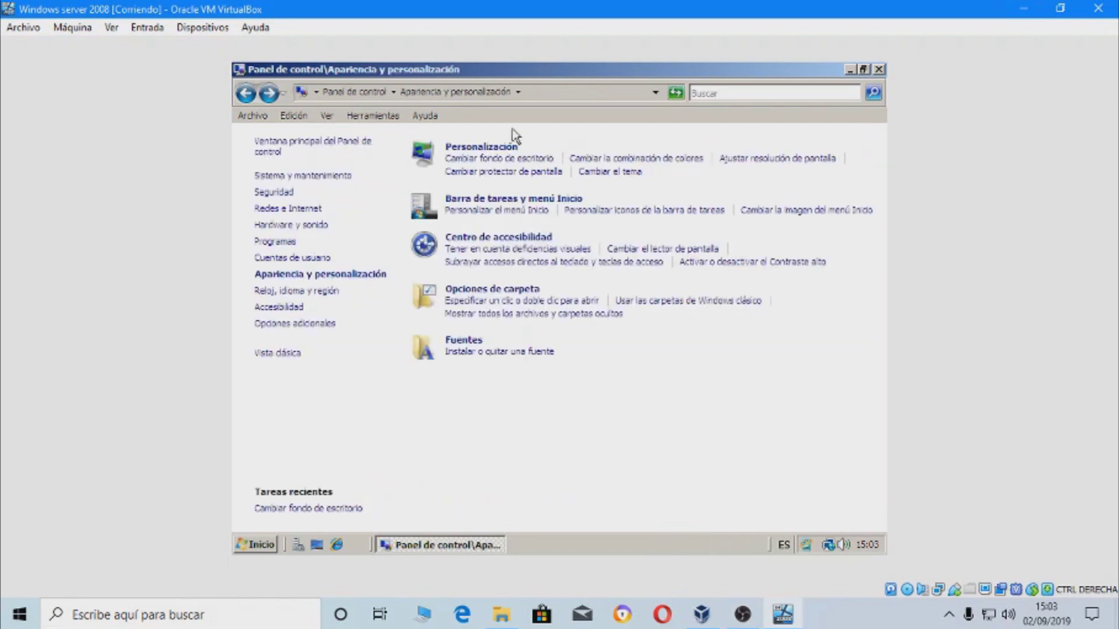
- View the taskbar properties and their customization help, declining online help content, and close both windows without changing the taskbar
{"action": "left_click", "coordinate": [507, 200]}
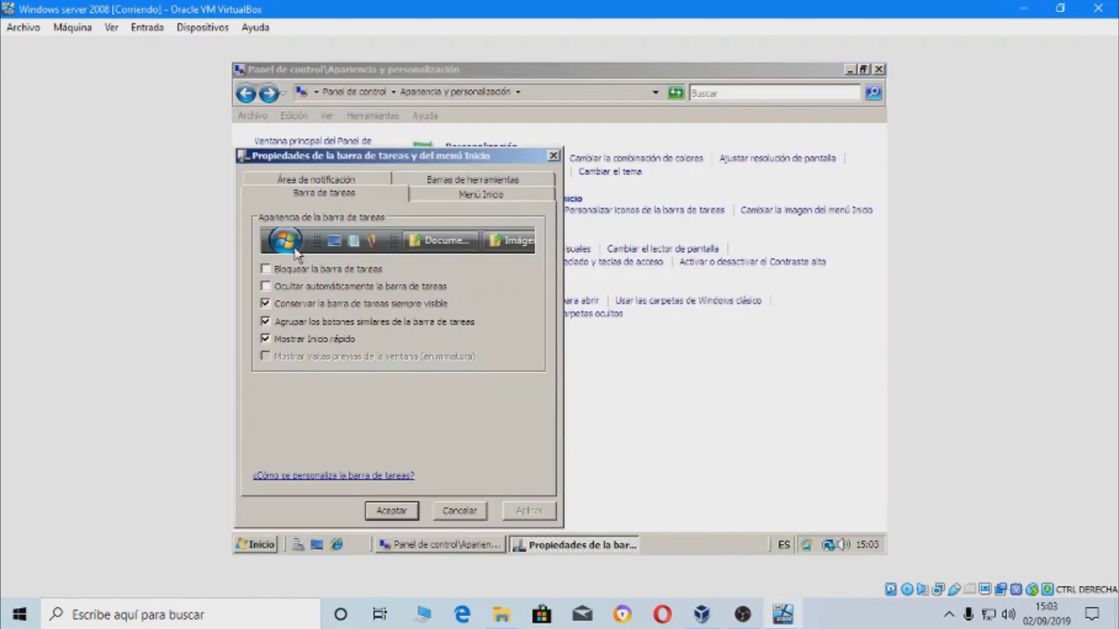
{"action": "left_click", "coordinate": [353, 186]}
{"action": "left_click", "coordinate": [356, 184]}
{"action": "left_click", "coordinate": [350, 477]}
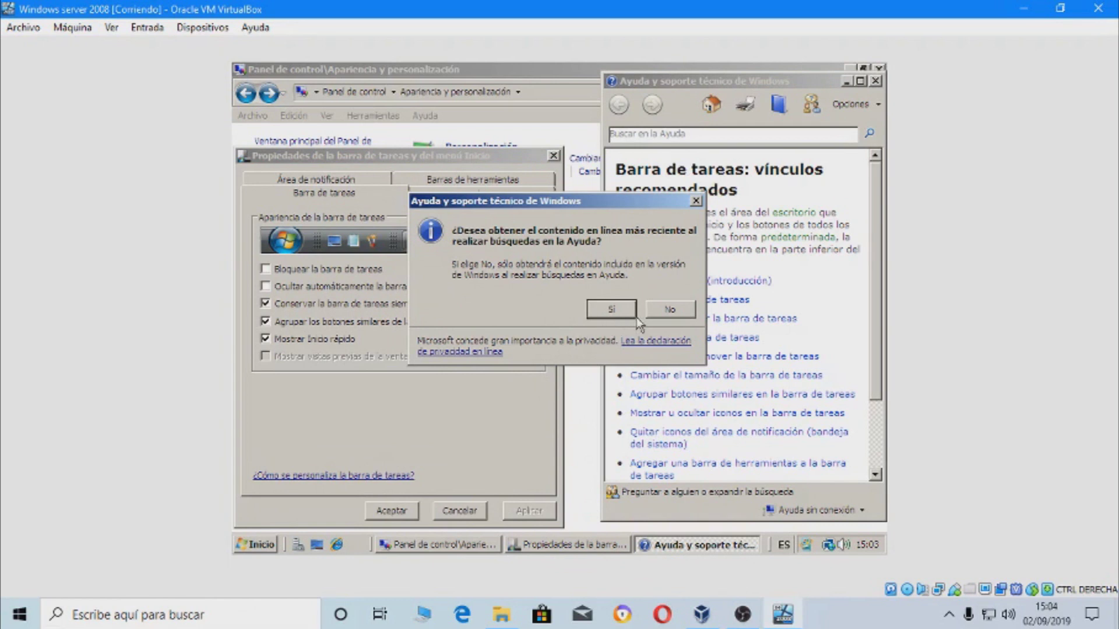
{"action": "left_click", "coordinate": [668, 309]}
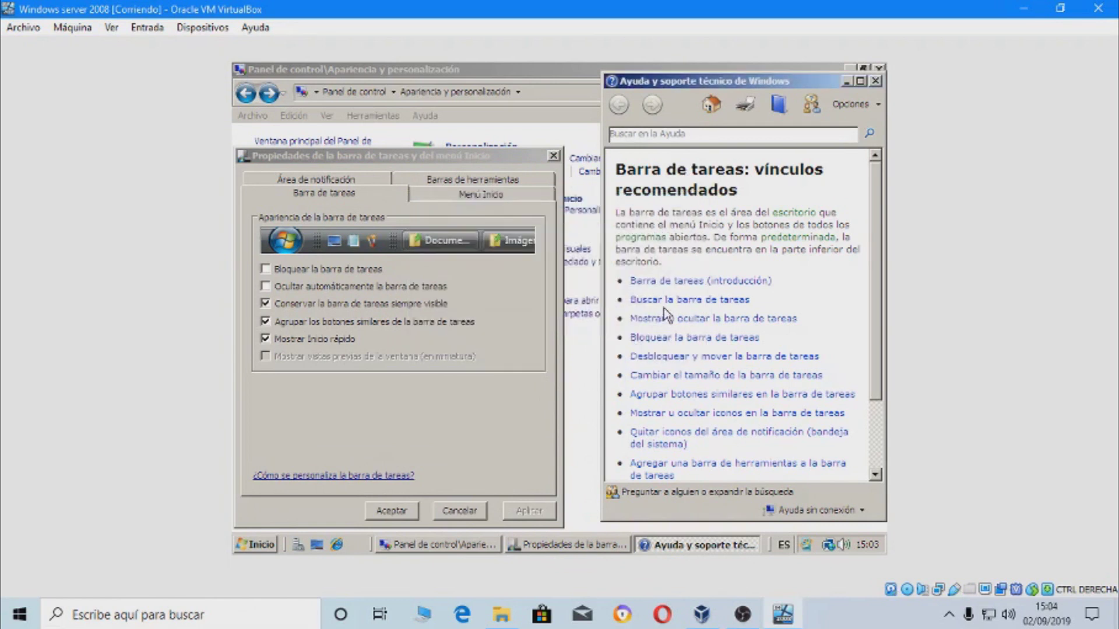
{"action": "left_click", "coordinate": [875, 80]}
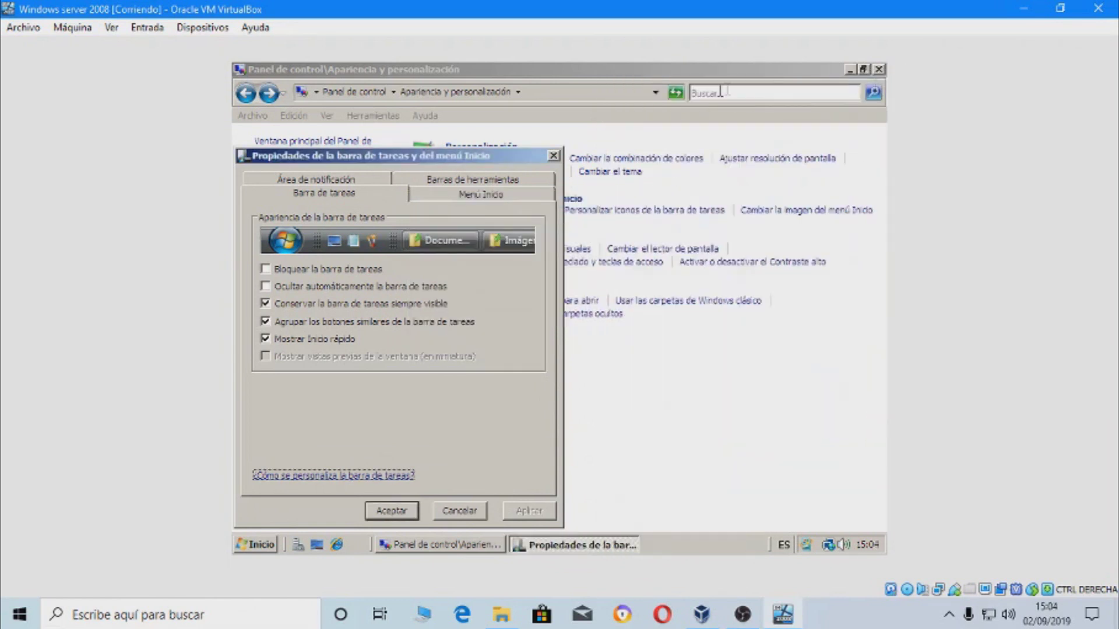
{"action": "left_click", "coordinate": [552, 157]}
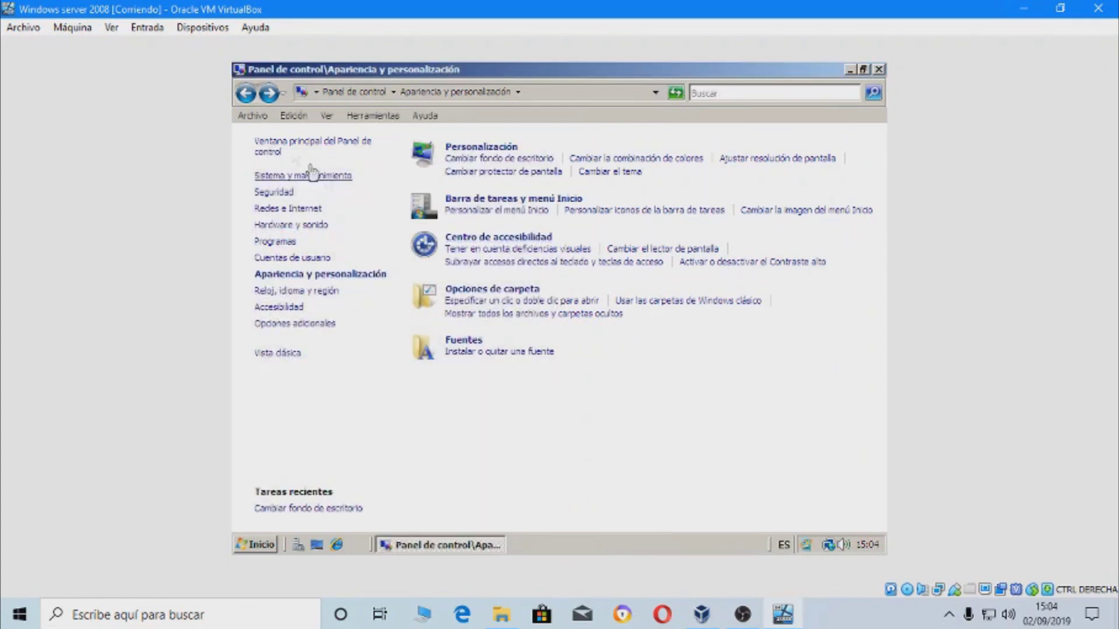
- View the Seguridad category, return to the classic view and close the Panel de control
{"action": "left_click", "coordinate": [246, 93]}
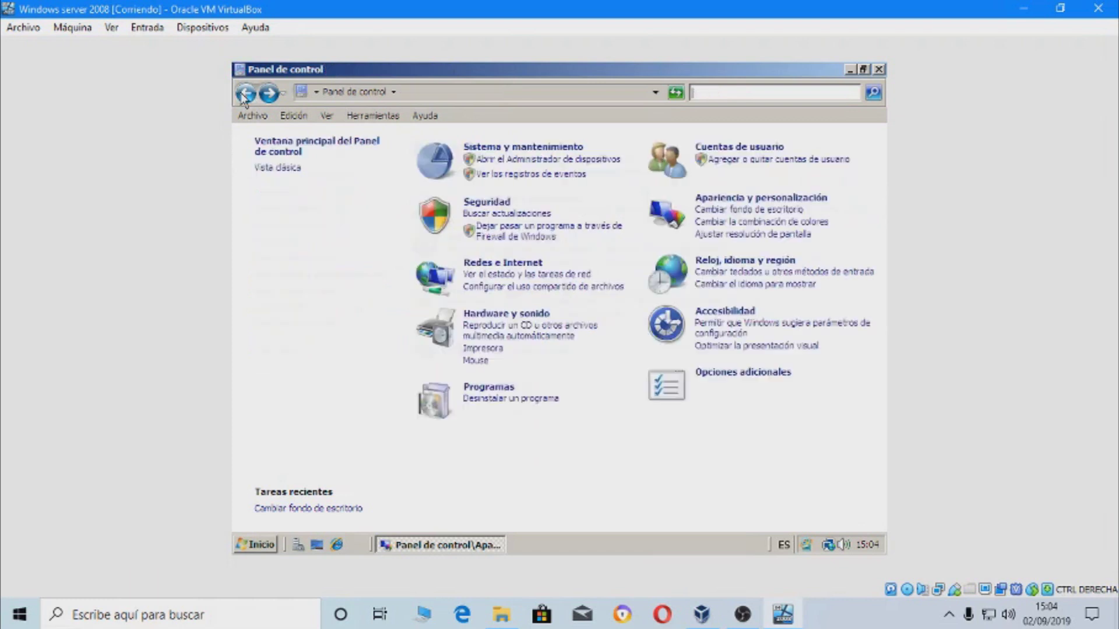
{"action": "left_click", "coordinate": [495, 203]}
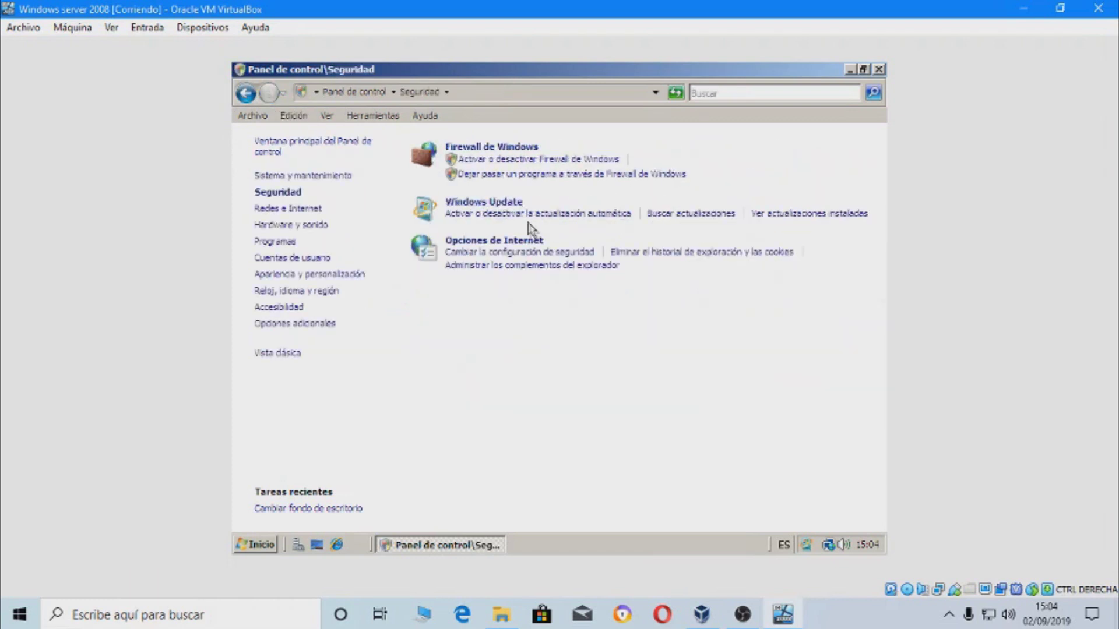
{"action": "left_click", "coordinate": [245, 93]}
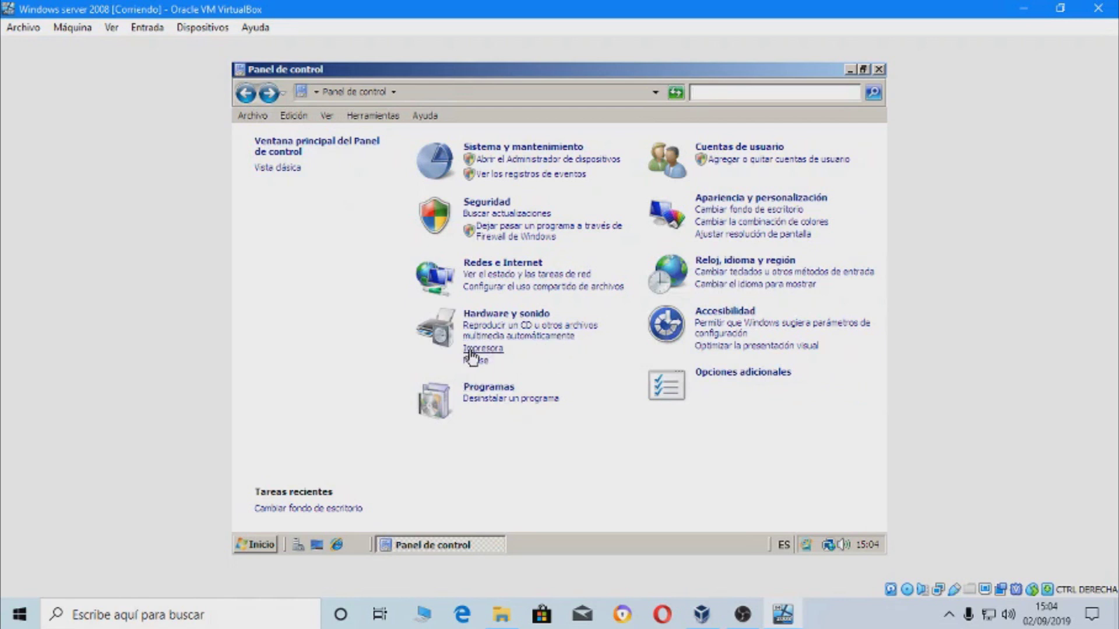
{"action": "left_click", "coordinate": [245, 93]}
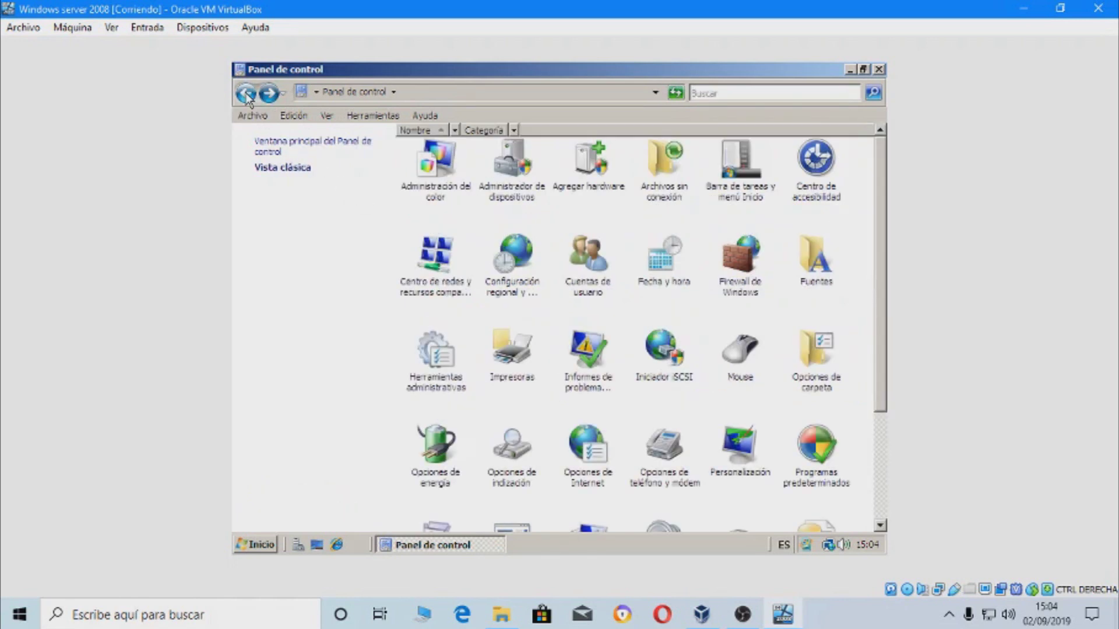
{"action": "left_click", "coordinate": [879, 69]}
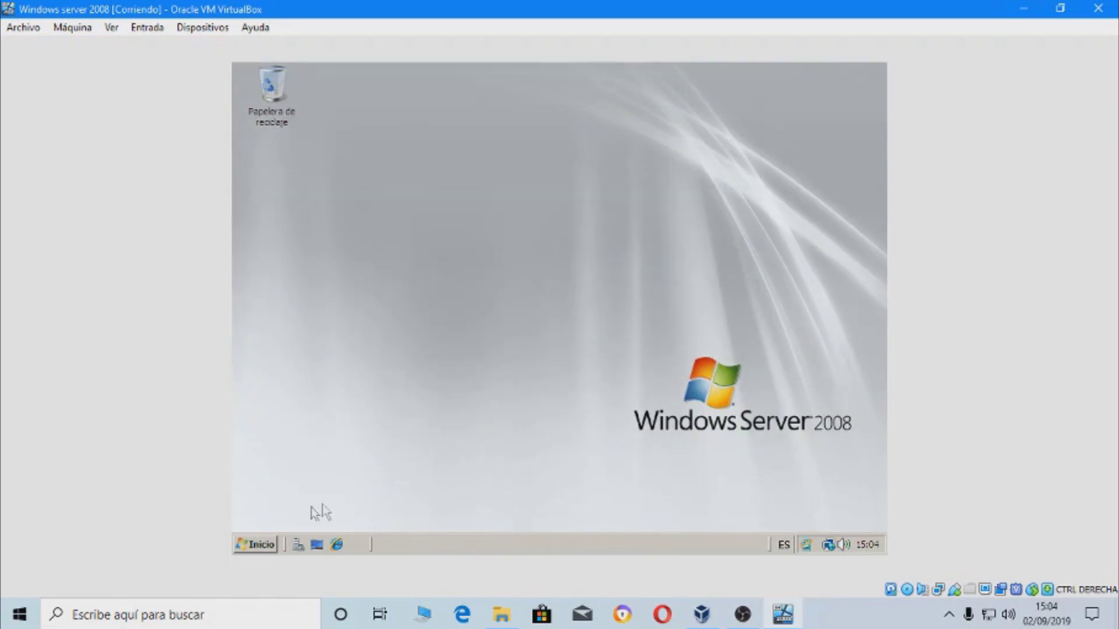
- Look over the Herramientas administrativas list, view the Administrador del servidor summary and close it
{"action": "left_click", "coordinate": [254, 546]}
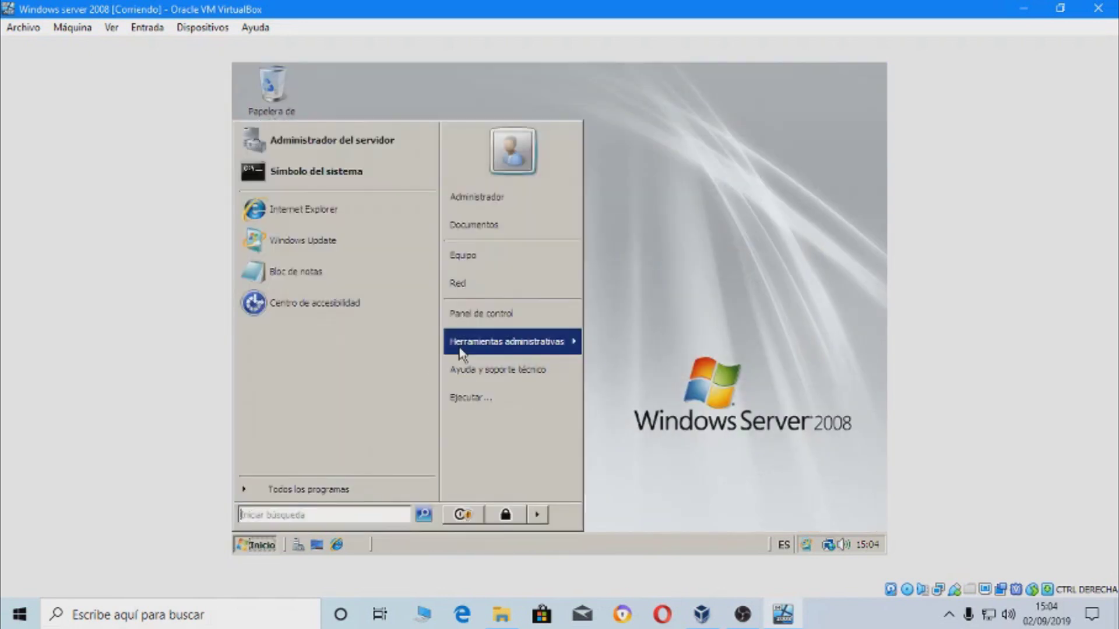
{"action": "mouse_move", "coordinate": [462, 353]}
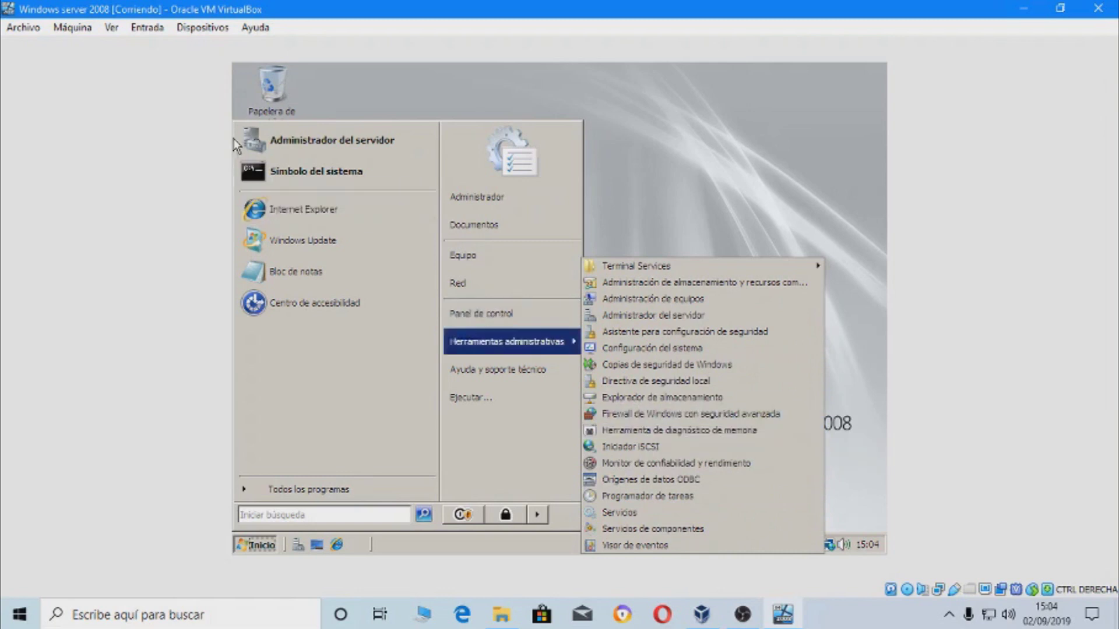
{"action": "left_click", "coordinate": [298, 151]}
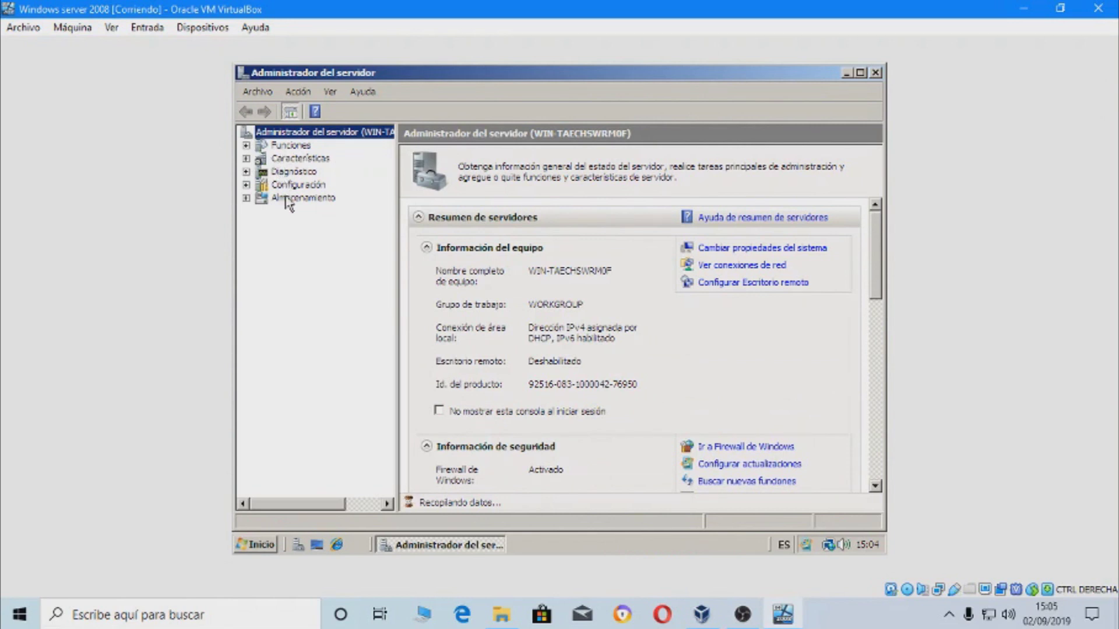
{"action": "left_click", "coordinate": [254, 134]}
{"action": "left_click", "coordinate": [875, 74]}
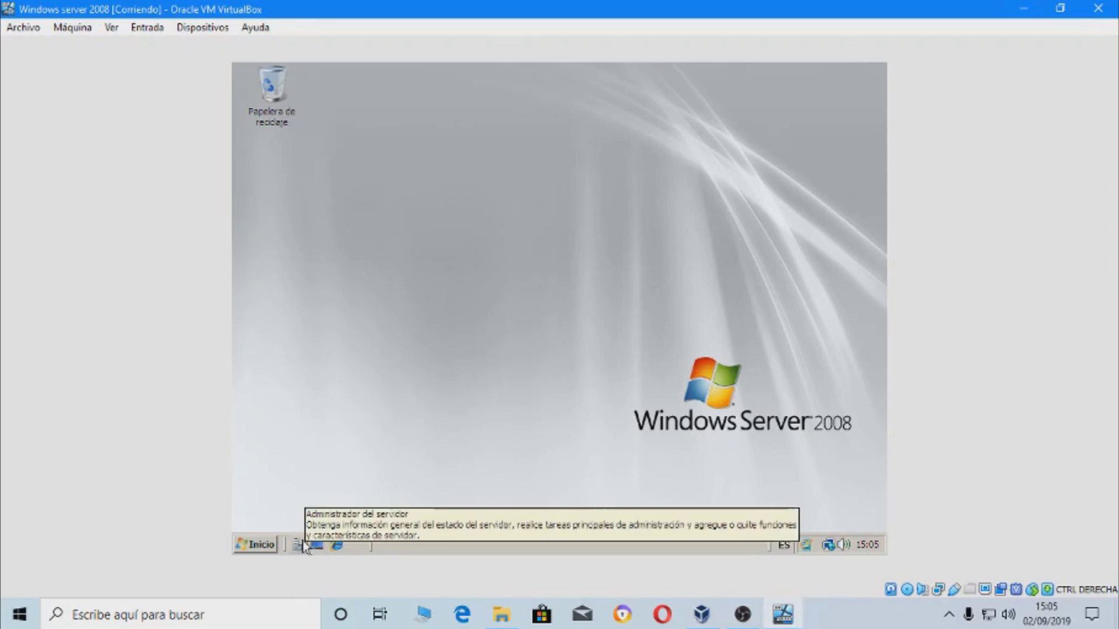
- Open the Símbolo del sistema from the Inicio menu and close it without running any command
{"action": "left_click", "coordinate": [247, 549]}
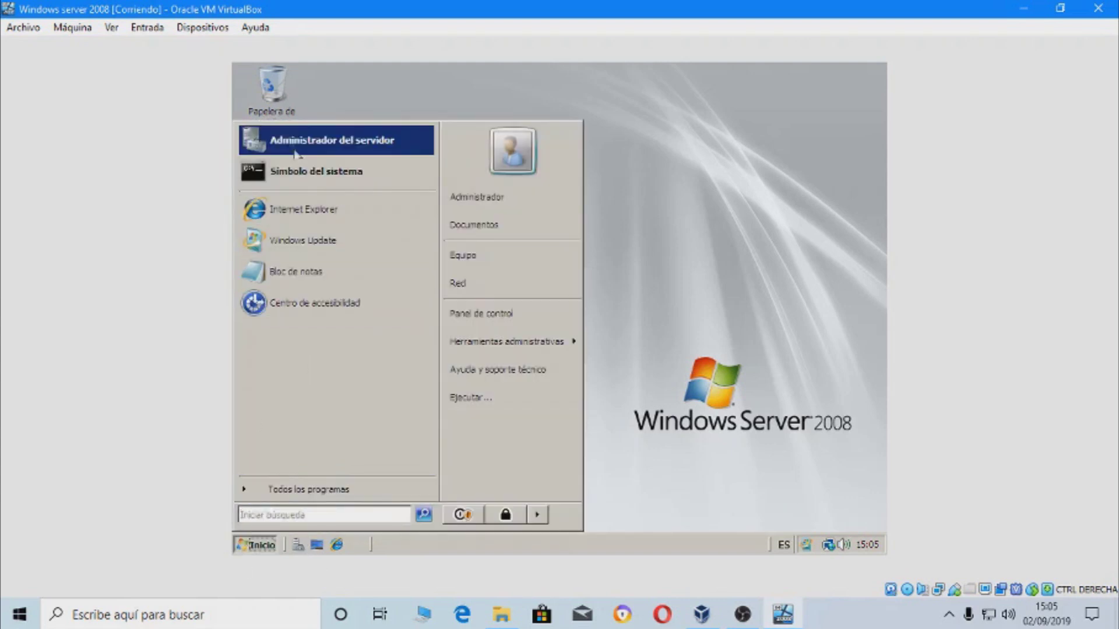
{"action": "left_click", "coordinate": [300, 170]}
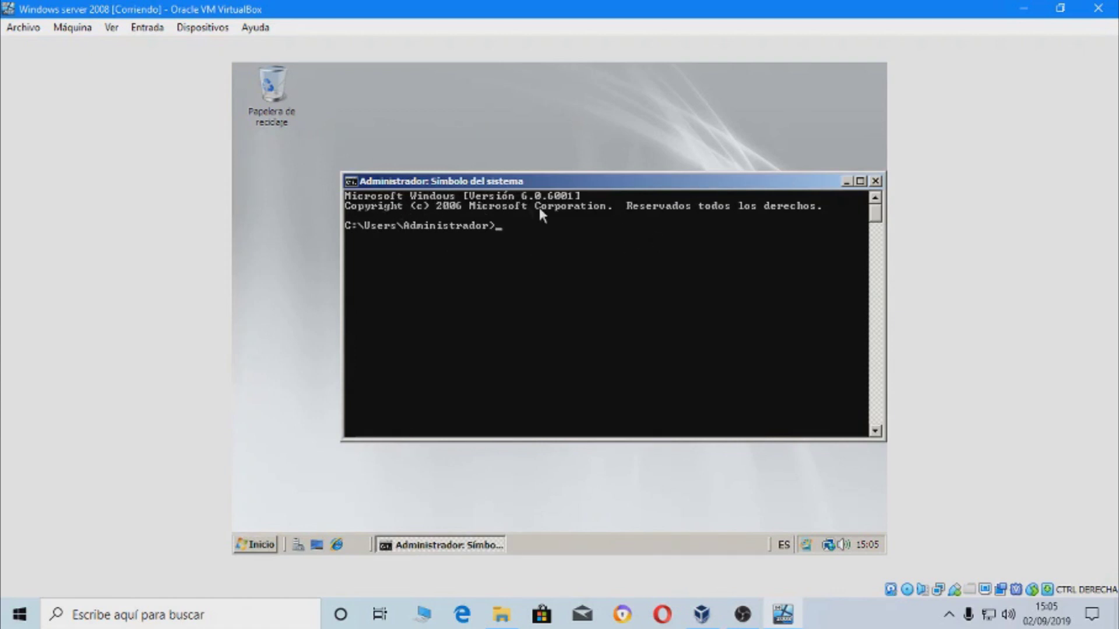
{"action": "left_click", "coordinate": [875, 183]}
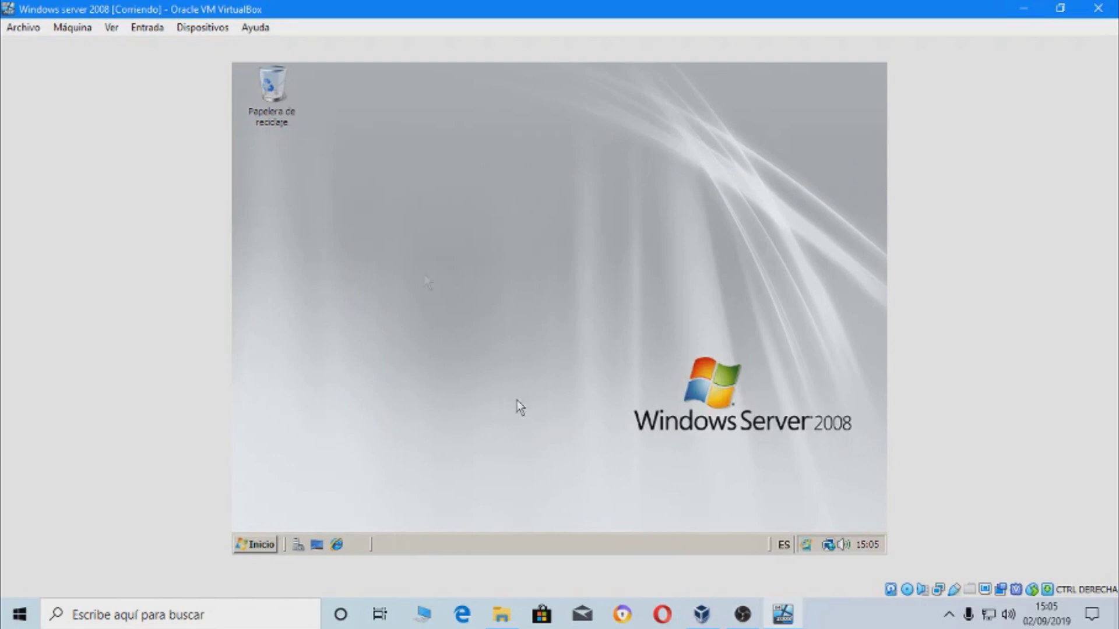
{"action": "left_click_drag", "start_coordinate": [883, 445], "coordinate": [500, 321]}
{"action": "left_click_drag", "start_coordinate": [854, 475], "coordinate": [534, 317]}
{"action": "left_click_drag", "start_coordinate": [857, 447], "coordinate": [548, 352]}
{"action": "left_click_drag", "start_coordinate": [554, 361], "coordinate": [891, 475]}
{"action": "left_click_drag", "start_coordinate": [607, 296], "coordinate": [868, 491]}
- Open the Inicio menu
{"action": "left_click", "coordinate": [255, 544]}
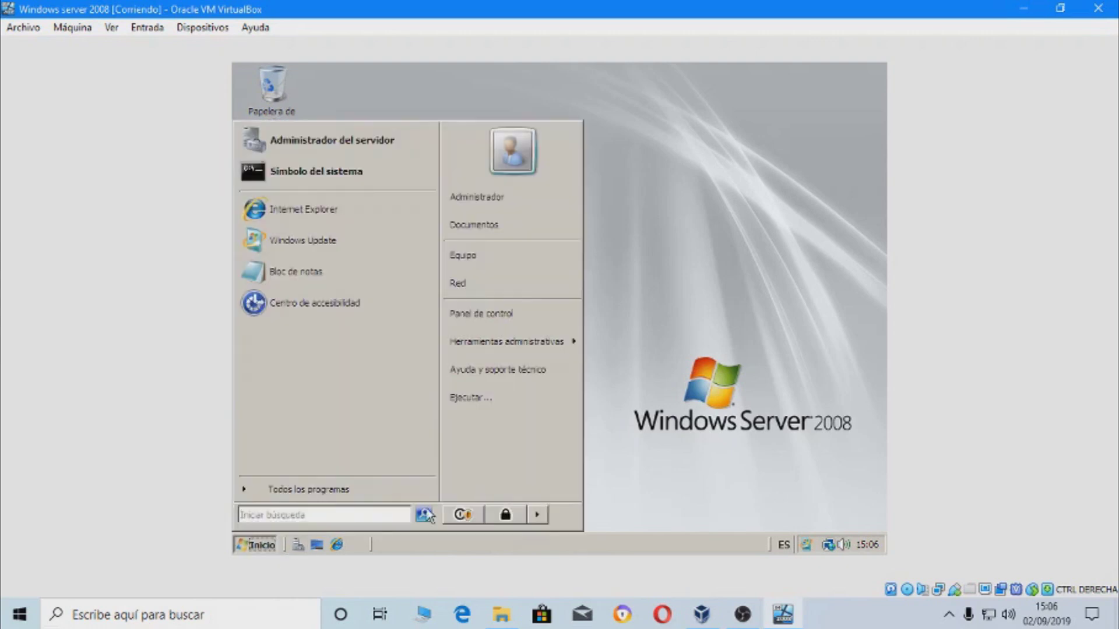